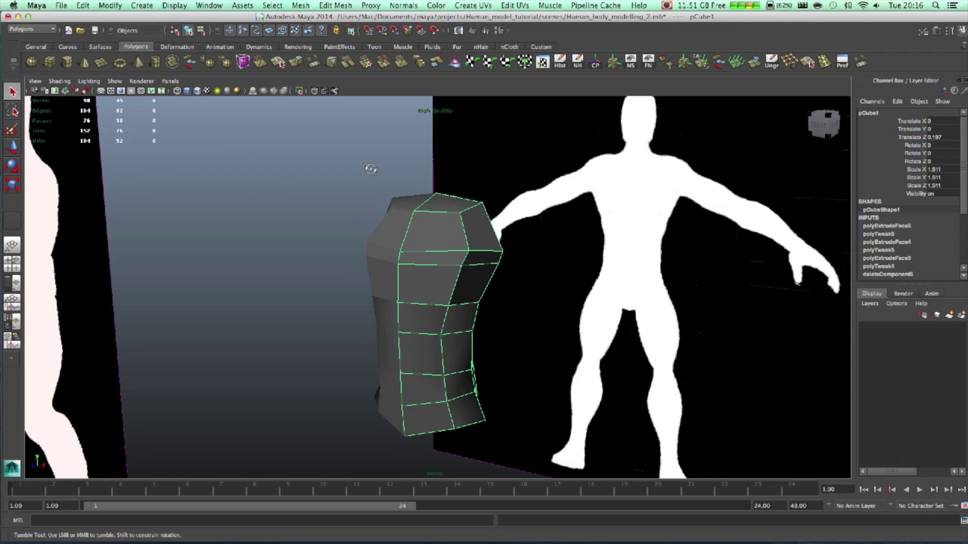
# Extrude the two upper side faces of the torso and move the new faces slightly outward toward the arm in the front view
pyautogui.keyDown('alt'); pyautogui.moveTo(371, 166); pyautogui.dragTo(358, 182); pyautogui.keyUp('alt')
pyautogui.keyDown('alt'); pyautogui.moveTo(410, 285); pyautogui.dragTo(411, 249); pyautogui.keyUp('alt')
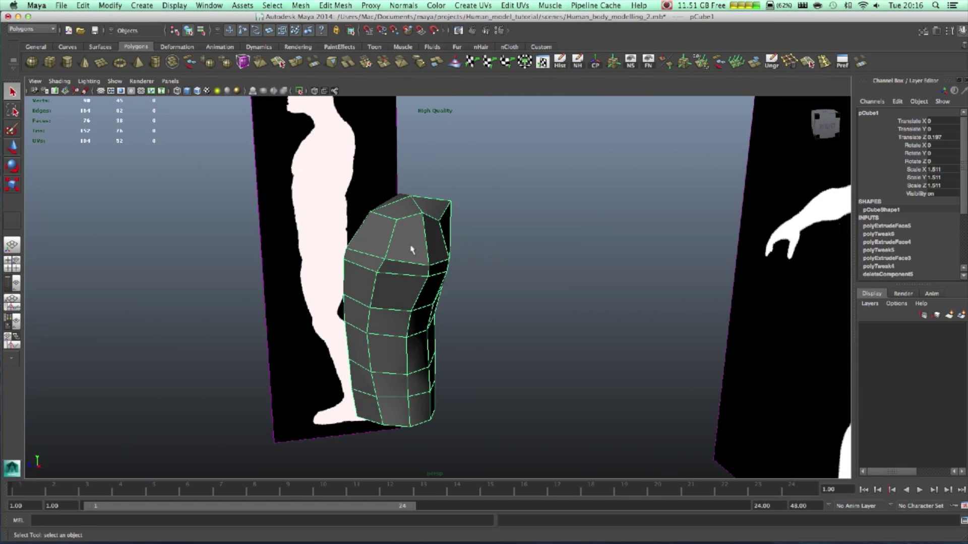
pyautogui.moveTo(401, 238); pyautogui.dragTo(401, 253, button='right')
pyautogui.click(407, 248)
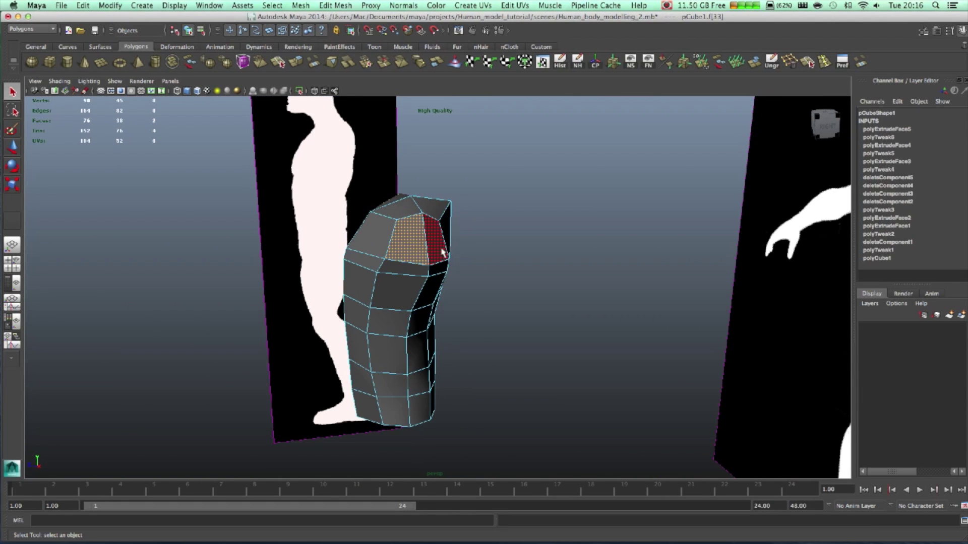
pyautogui.keyDown('shift'); pyautogui.click(442, 251); pyautogui.keyUp('shift')
pyautogui.keyDown('alt'); pyautogui.moveTo(515, 302); pyautogui.dragTo(572, 300); pyautogui.keyUp('alt')
pyautogui.press('w')
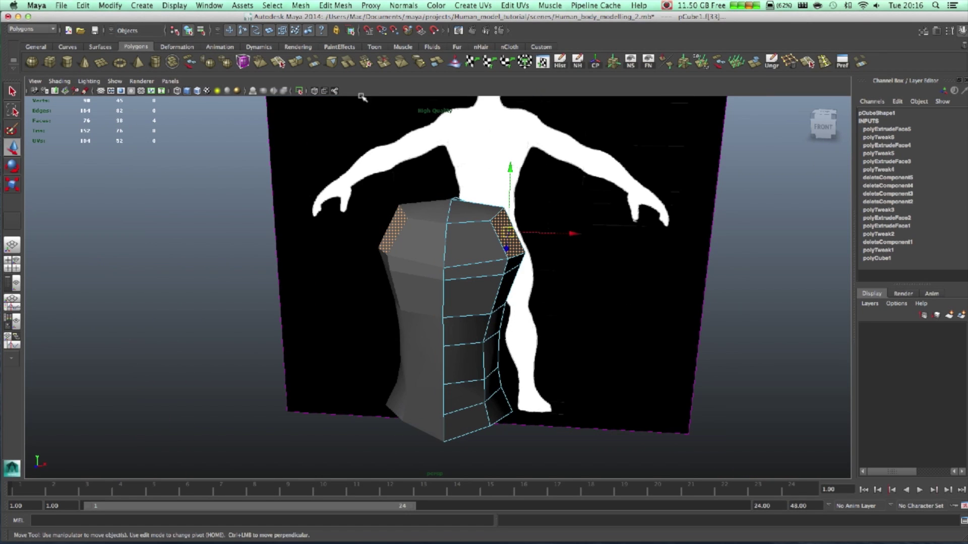
pyautogui.click(296, 62)
pyautogui.press('space')
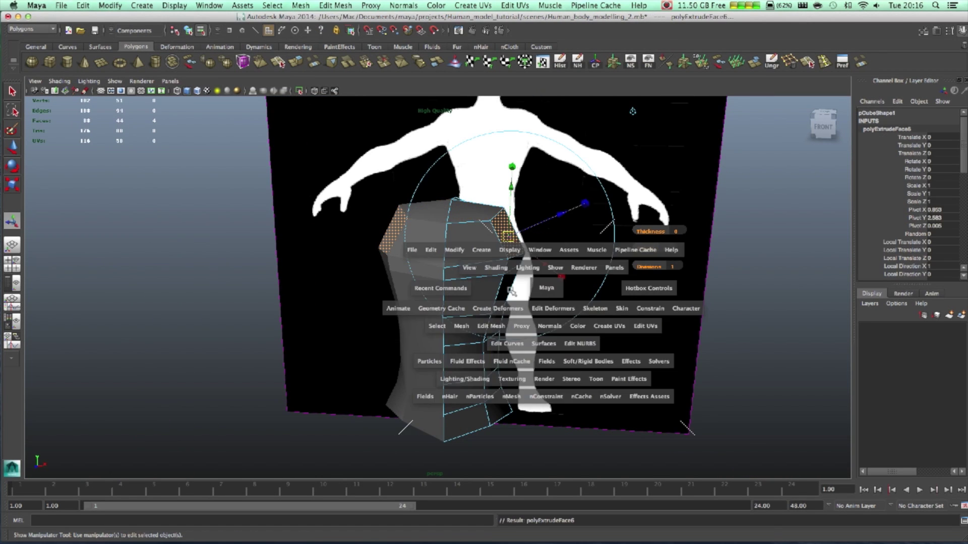
pyautogui.press('space')
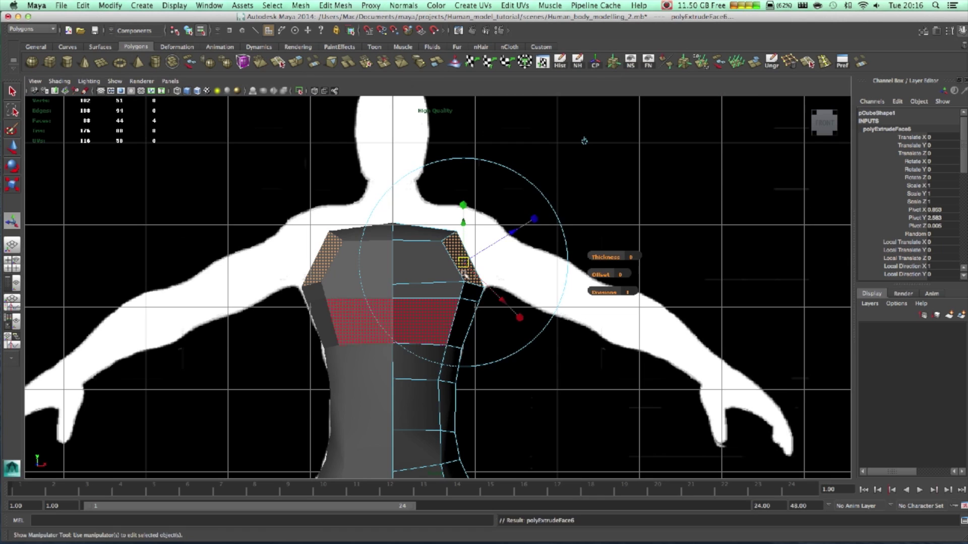
pyautogui.press('w')
pyautogui.moveTo(462, 259); pyautogui.dragTo(478, 255)
# Rotate the extruded shoulder faces to nearly vertical and shift them outward toward the arm of the front reference silhouette
pyautogui.press('e')
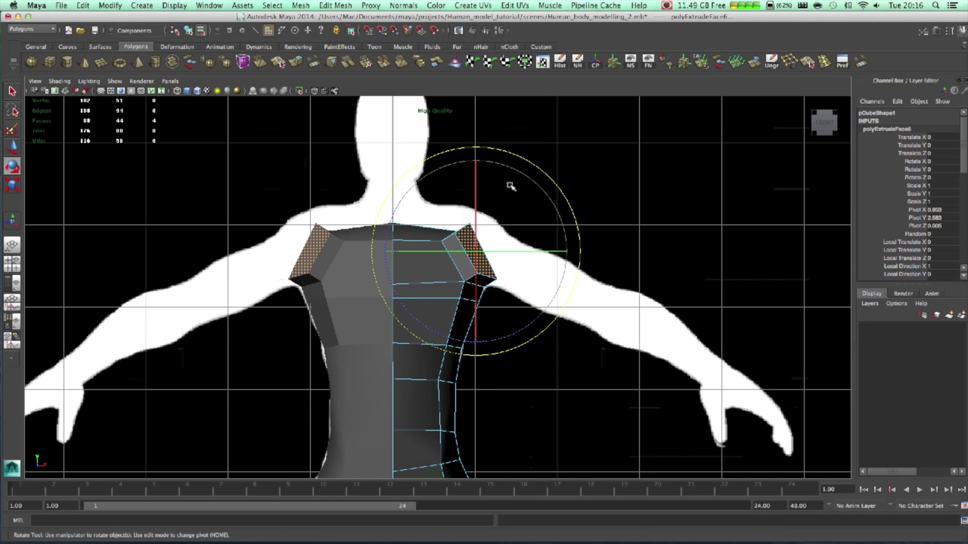
pyautogui.moveTo(529, 177); pyautogui.dragTo(547, 208)
pyautogui.press('super+z')
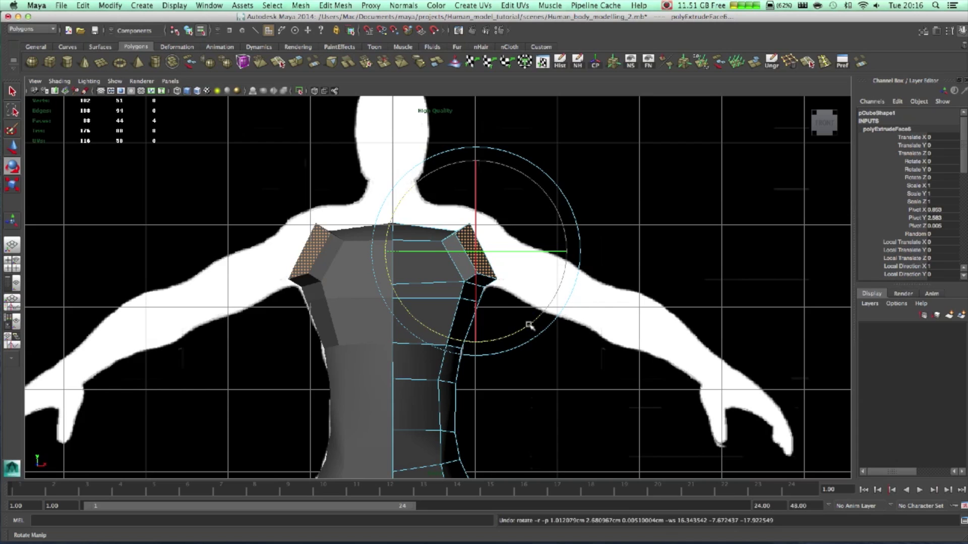
pyautogui.moveTo(529, 325); pyautogui.dragTo(498, 335)
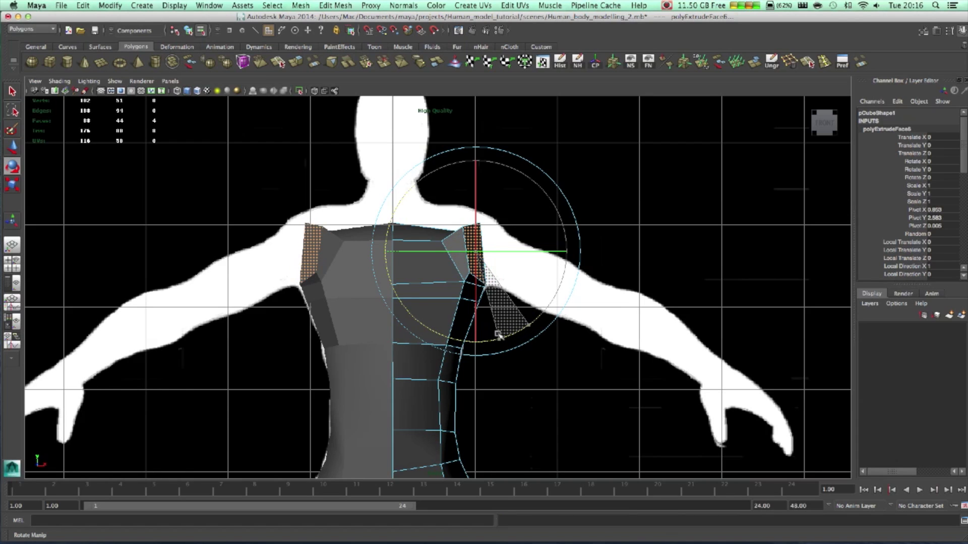
pyautogui.hotkey('ctrl', 'z')
pyautogui.press('w')
pyautogui.moveTo(477, 253); pyautogui.dragTo(484, 254)
# Move the upper outer vertices of the extruded shoulder up onto the silhouette's shoulder outline in the front view
pyautogui.moveTo(479, 241); pyautogui.dragTo(419, 248, button='right')
pyautogui.doubleClick(458, 247)
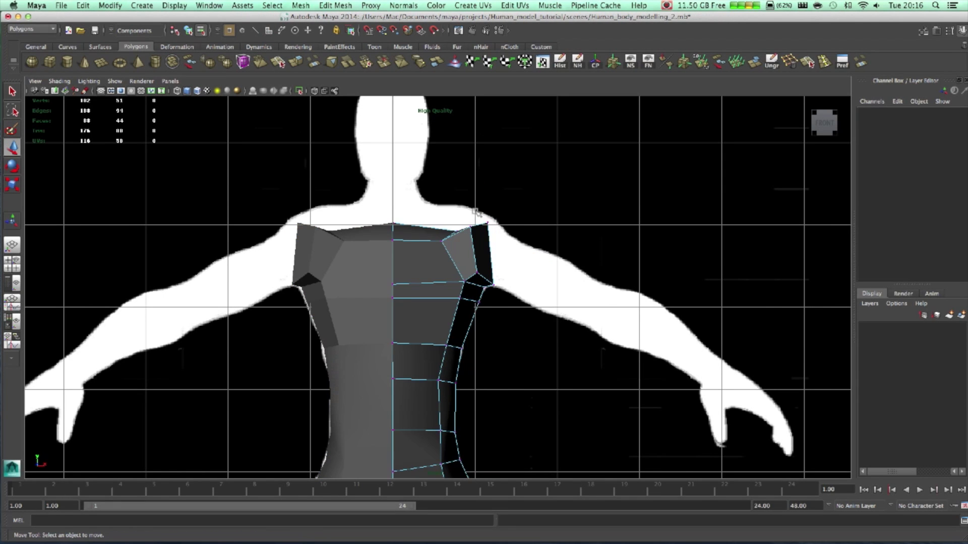
pyautogui.moveTo(492, 224); pyautogui.dragTo(492, 226)
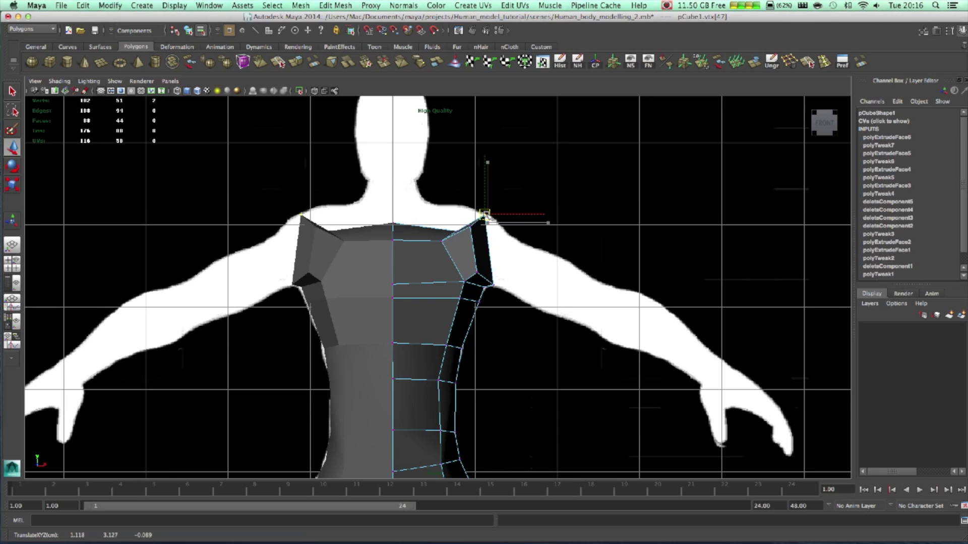
pyautogui.moveTo(463, 219); pyautogui.dragTo(488, 221)
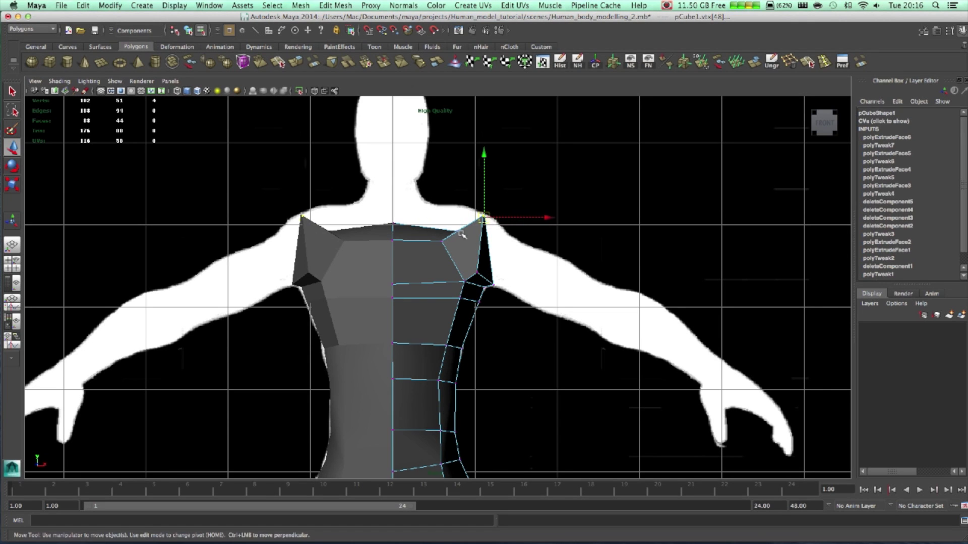
# Raise the torso's top vertices beside the shoulder and on the center line to the silhouette's shoulder line
pyautogui.moveTo(470, 252); pyautogui.dragTo(453, 148)
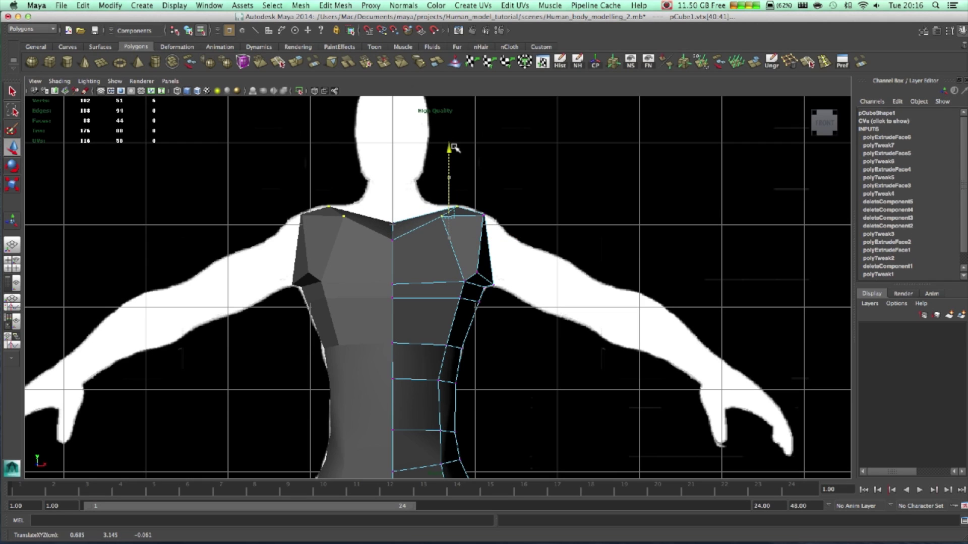
pyautogui.moveTo(378, 207); pyautogui.dragTo(417, 273)
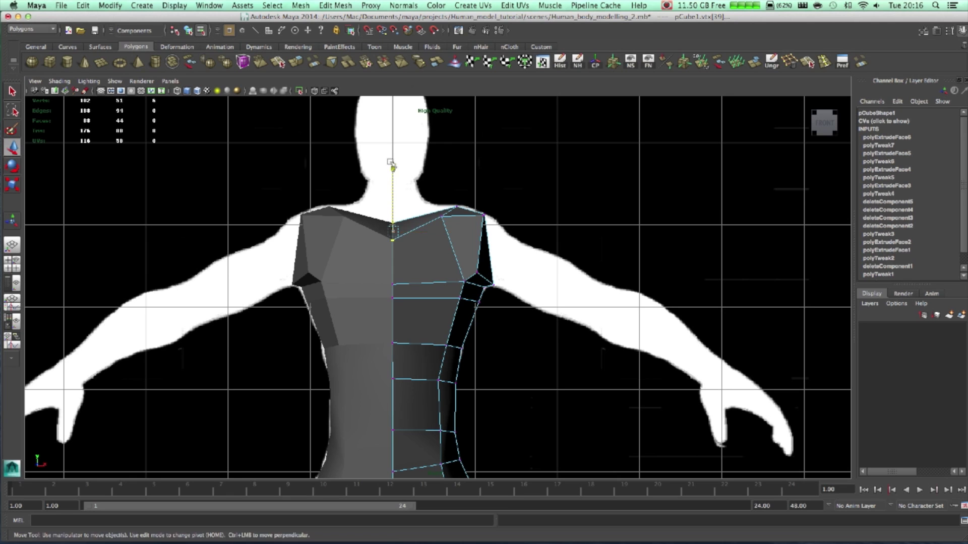
pyautogui.moveTo(390, 161); pyautogui.dragTo(390, 147)
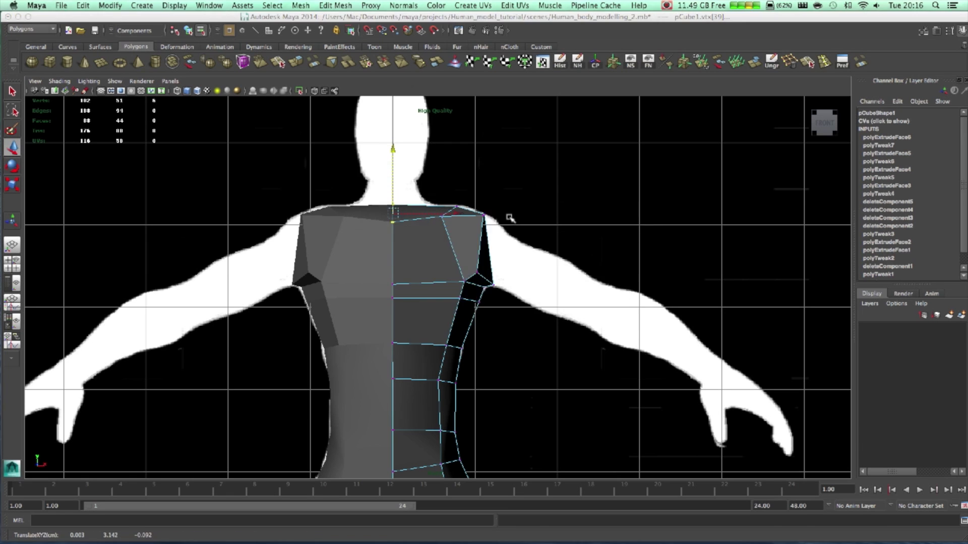
# In the side view, move the lower front and lower back vertices of the extruded shoulder end inward
pyautogui.press('space')
pyautogui.press('space')
pyautogui.keyDown('alt'); pyautogui.moveTo(659, 179); pyautogui.dragTo(514, 269); pyautogui.keyUp('alt')
pyautogui.press('space')
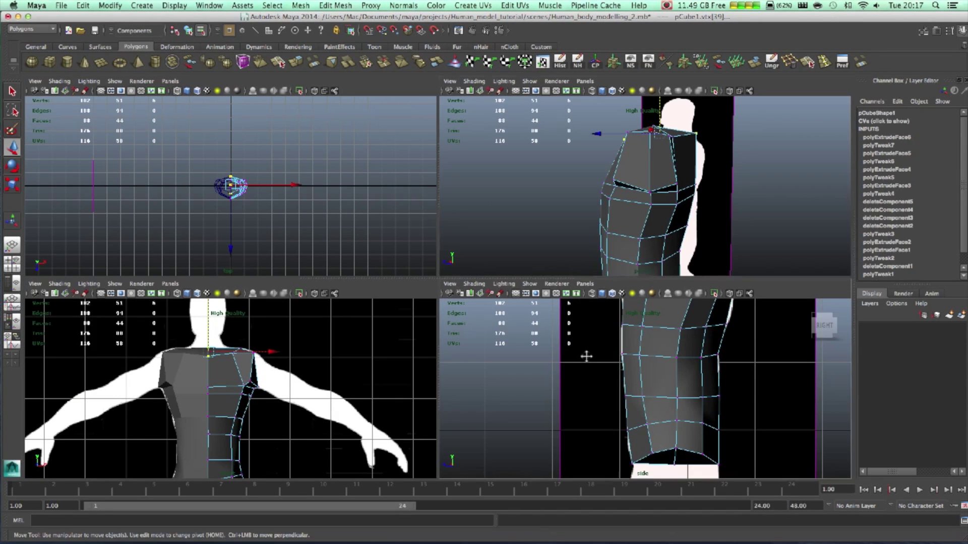
pyautogui.keyDown('alt'); pyautogui.moveTo(585, 357); pyautogui.dragTo(626, 365); pyautogui.keyUp('alt')
pyautogui.press('space')
pyautogui.keyDown('alt'); pyautogui.moveTo(577, 328); pyautogui.dragTo(349, 276); pyautogui.keyUp('alt')
pyautogui.click(335, 284)
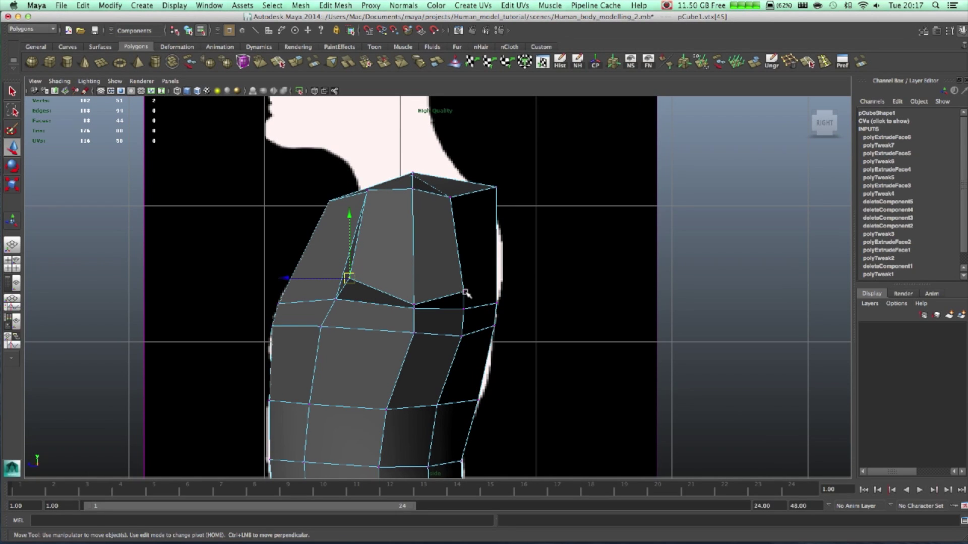
pyautogui.moveTo(463, 292); pyautogui.dragTo(448, 289)
# Move the upper front and upper back vertices of the shoulder end inward and down to round its side profile
pyautogui.click(450, 198)
pyautogui.moveTo(448, 199); pyautogui.dragTo(438, 207)
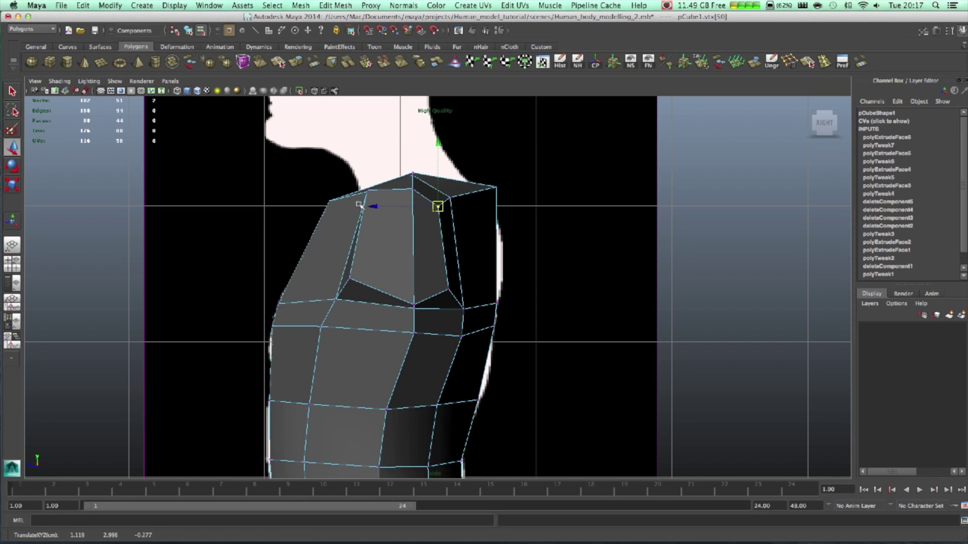
pyautogui.click(367, 192)
pyautogui.moveTo(366, 192); pyautogui.dragTo(375, 210)
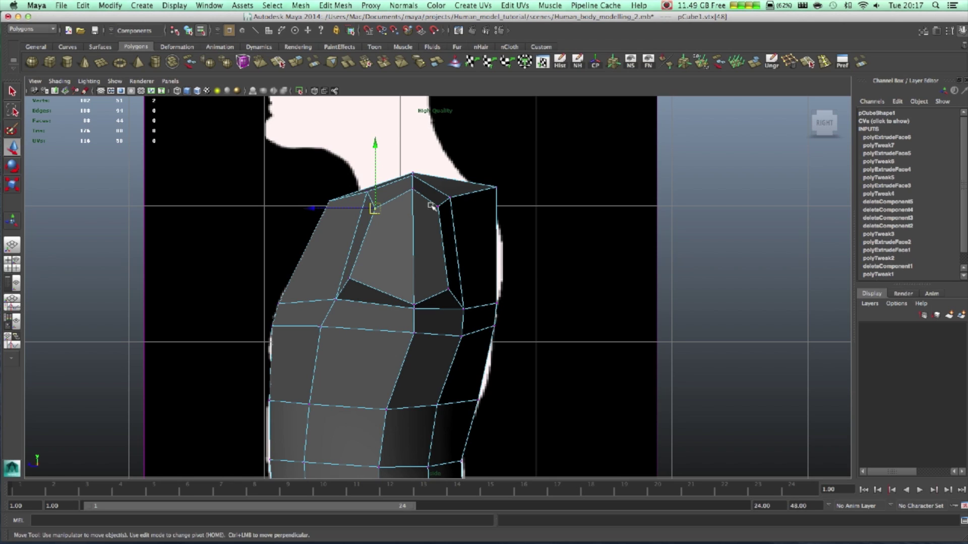
pyautogui.moveTo(439, 206); pyautogui.dragTo(442, 204)
# In the front view, adjust the shoulder end's lower vertices around the armpit to line up with its outer edge
pyautogui.click(415, 304)
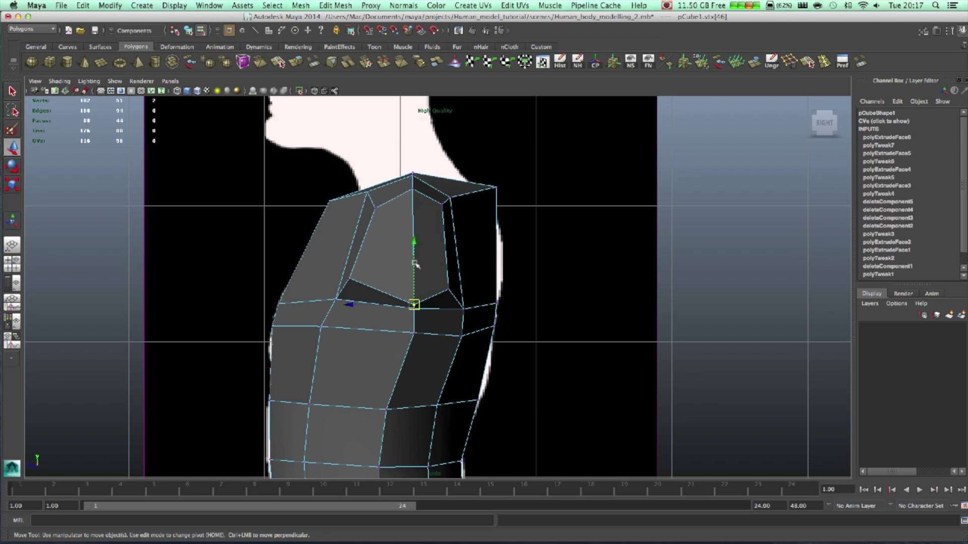
pyautogui.press('space')
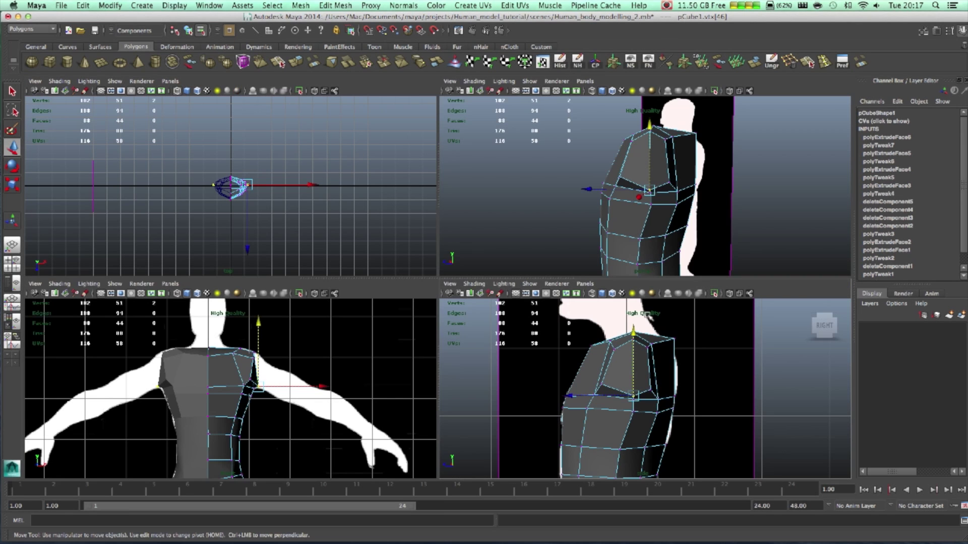
pyautogui.press('space')
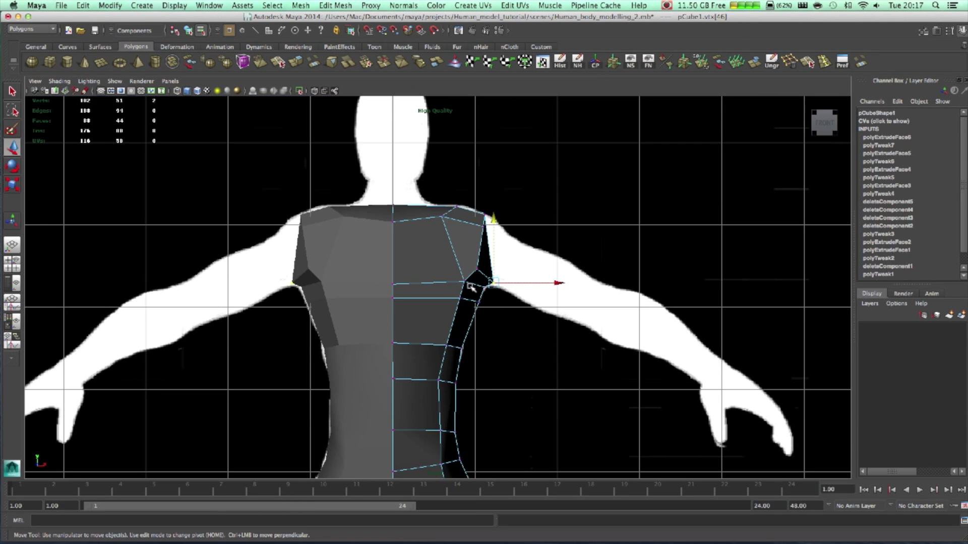
pyautogui.moveTo(476, 270); pyautogui.dragTo(487, 267)
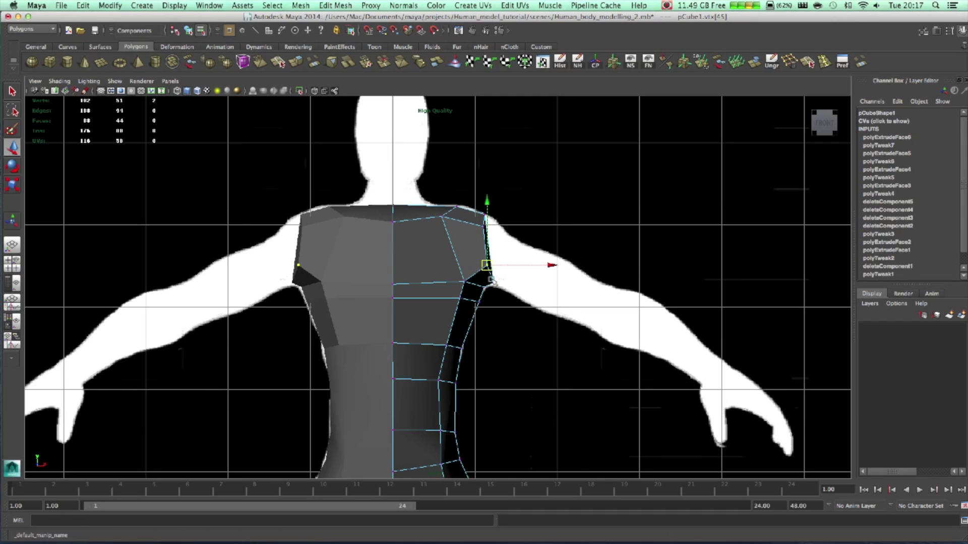
pyautogui.moveTo(505, 305); pyautogui.dragTo(487, 276)
pyautogui.keyDown('shift'); pyautogui.click(491, 284); pyautogui.keyUp('shift')
pyautogui.click(485, 268)
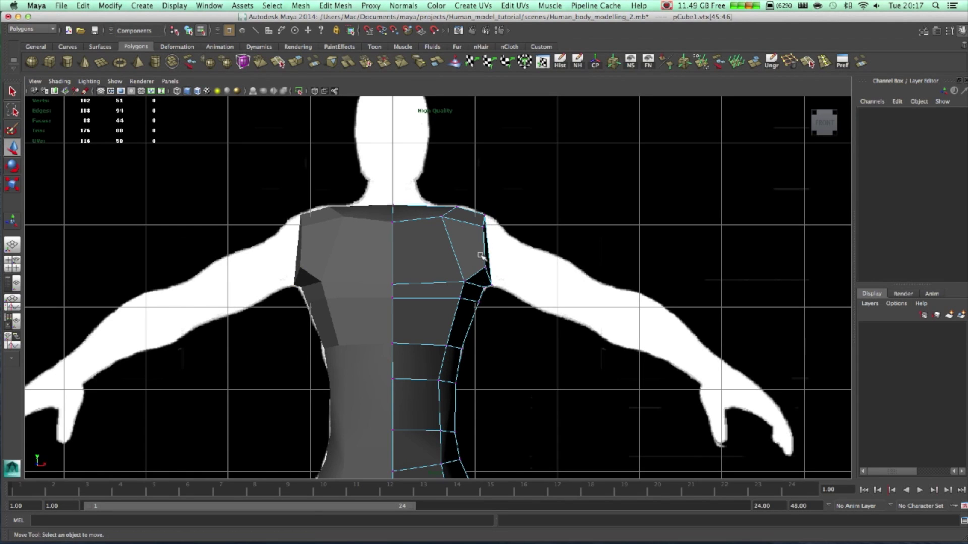
pyautogui.moveTo(478, 264); pyautogui.dragTo(488, 270)
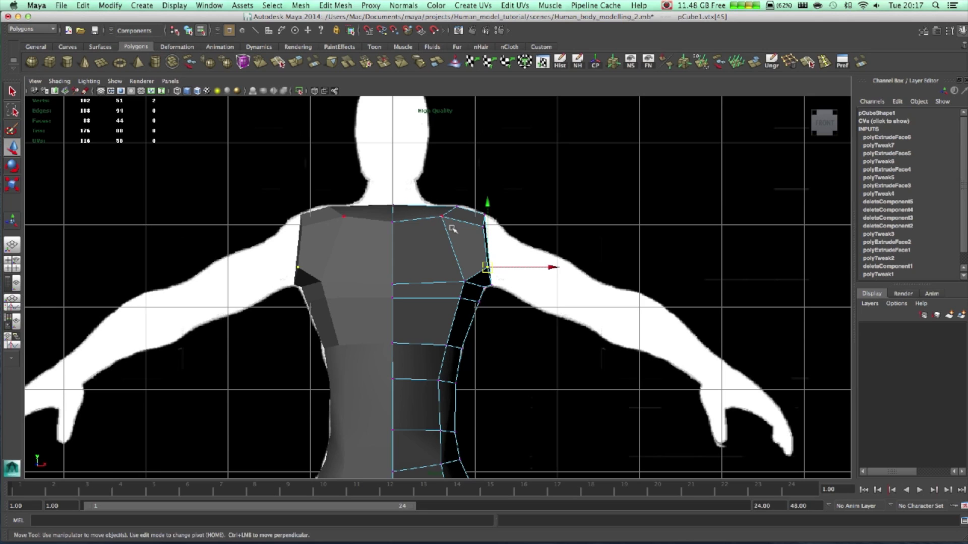
# Move the front upper chest vertex outward toward the shoulder and raise the chest's center-line vertex slightly
pyautogui.click(439, 215)
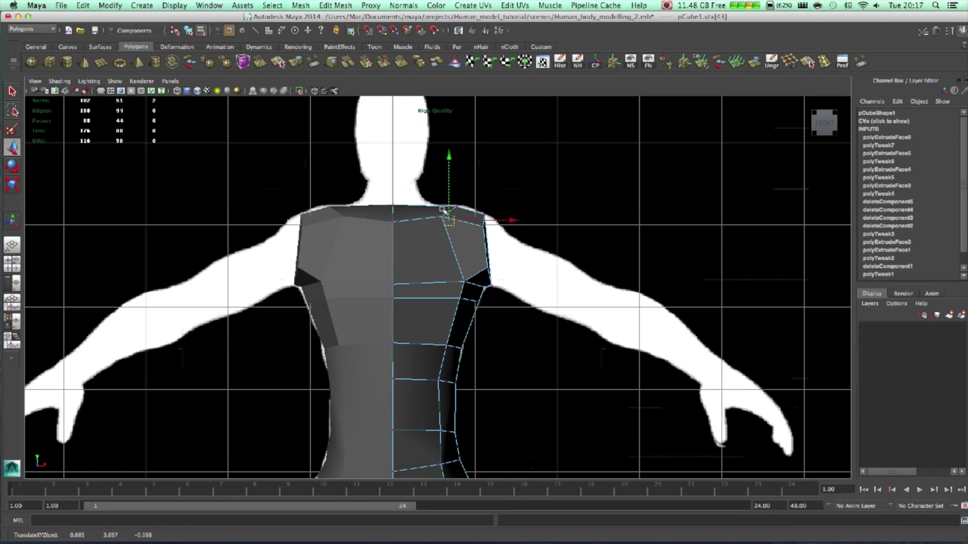
pyautogui.click(437, 226)
pyautogui.click(442, 216)
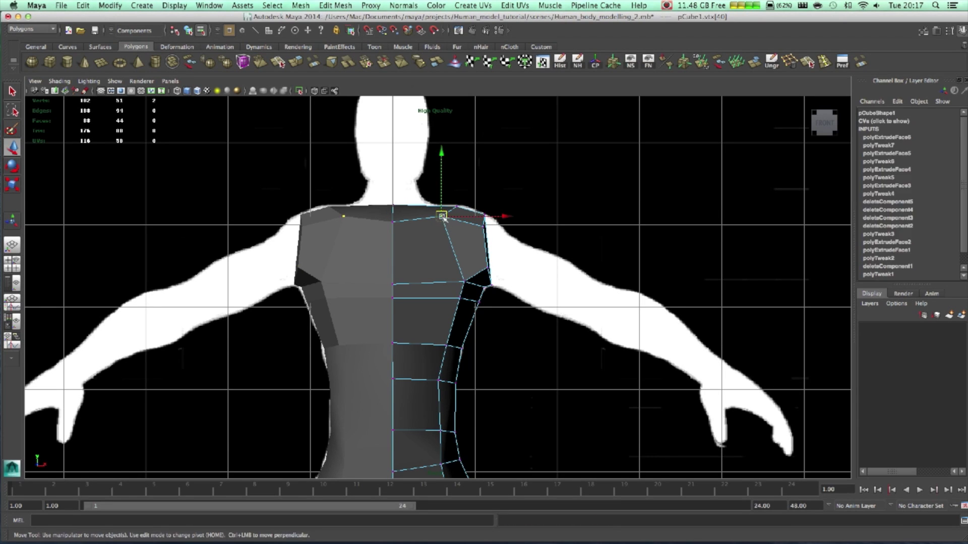
pyautogui.moveTo(450, 218); pyautogui.dragTo(451, 219)
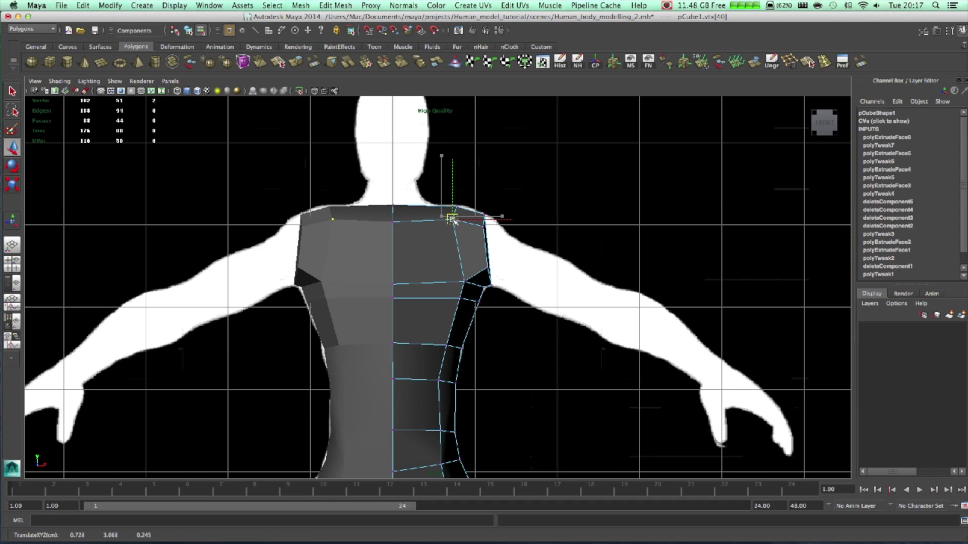
pyautogui.click(393, 283)
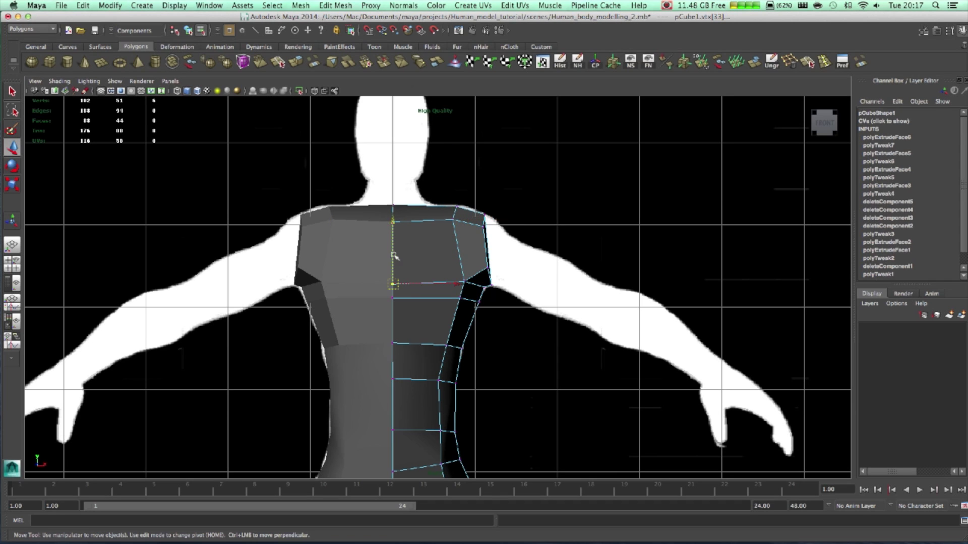
pyautogui.moveTo(394, 218); pyautogui.dragTo(394, 213)
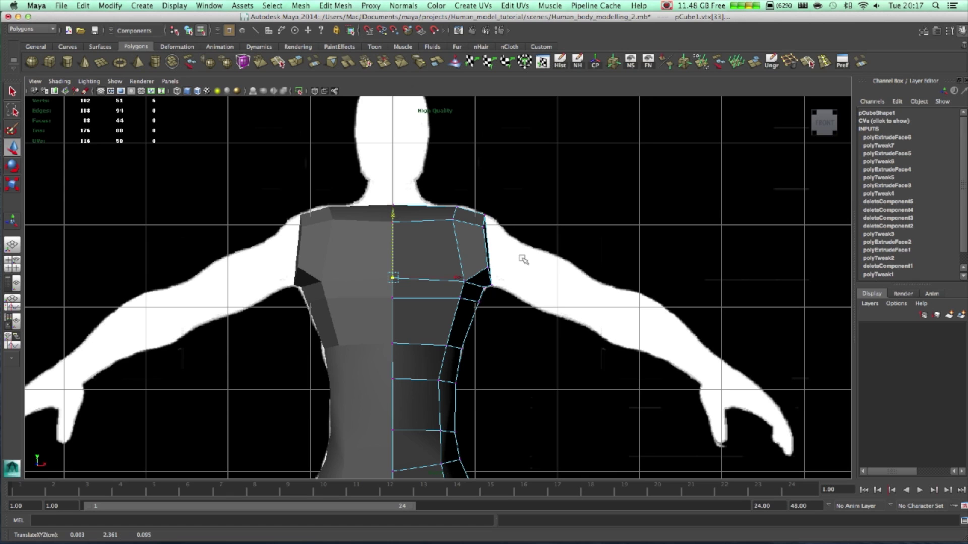
# Extrude the two end faces of the shoulder and move them outward along the arm in the front view
pyautogui.press('space')
pyautogui.press('space')
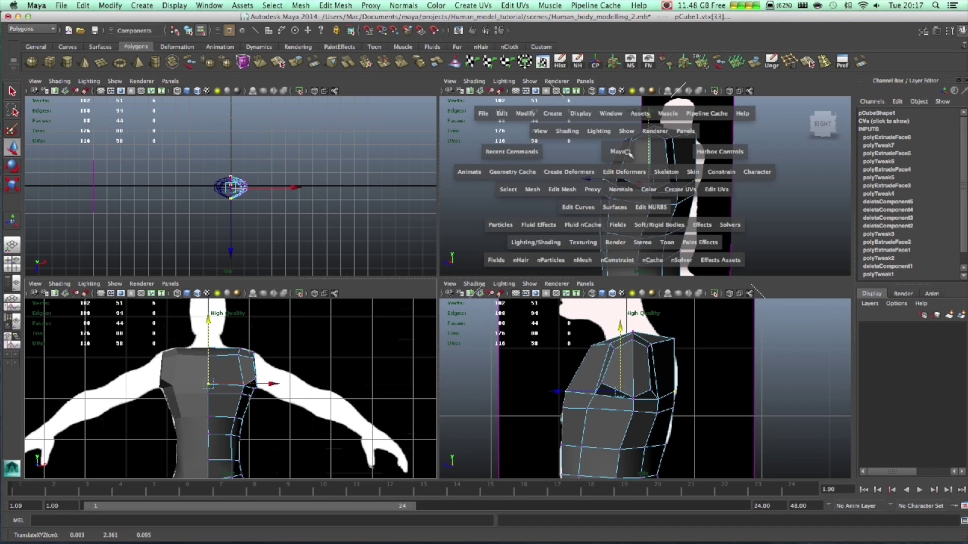
pyautogui.moveTo(412, 205); pyautogui.dragTo(411, 227, button='right')
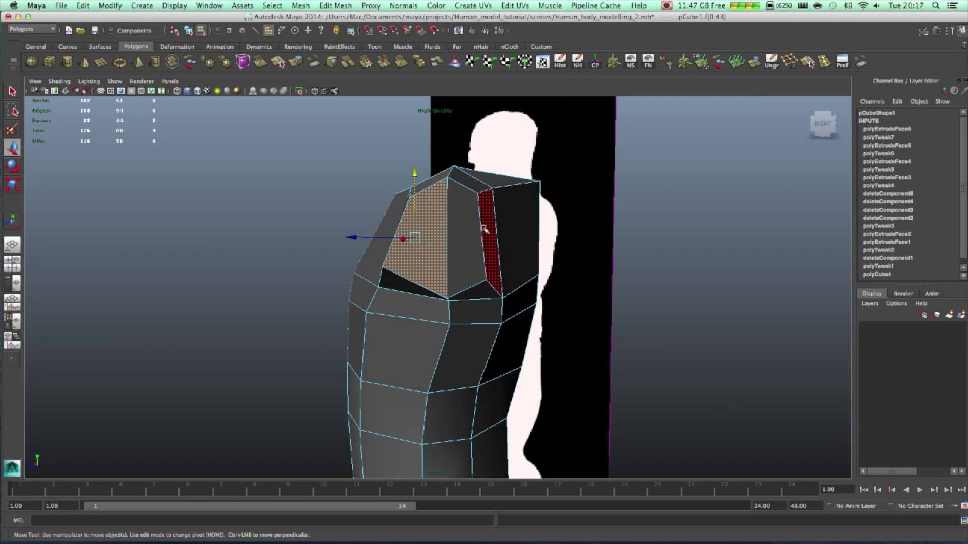
pyautogui.click(297, 62)
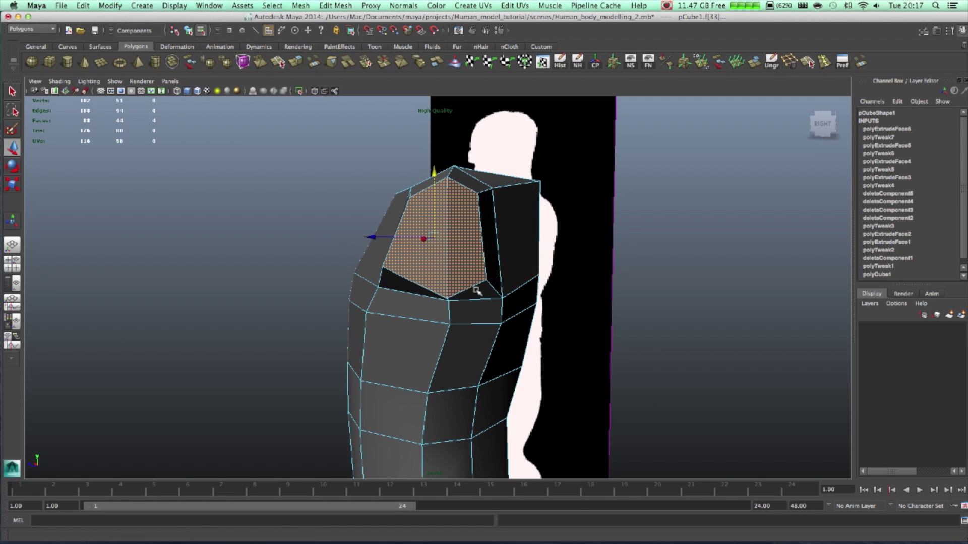
pyautogui.press('space')
pyautogui.press('space')
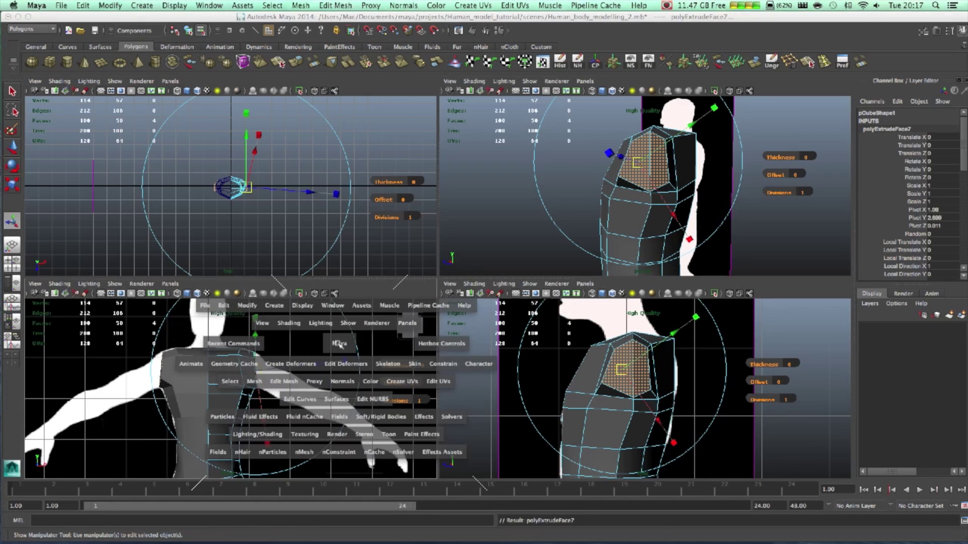
pyautogui.press('w')
pyautogui.moveTo(481, 249); pyautogui.dragTo(494, 254)
# Move the newly extruded arm end outward and slightly down in the front view to follow the reference arm
pyautogui.press('e')
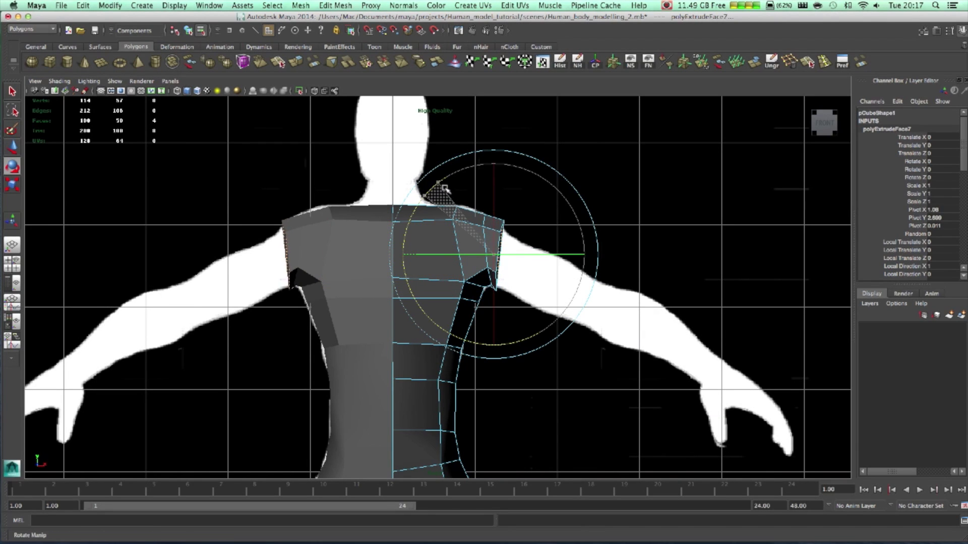
pyautogui.press('w')
pyautogui.moveTo(492, 255); pyautogui.dragTo(501, 265)
pyautogui.press('e')
pyautogui.press('r')
pyautogui.press('w')
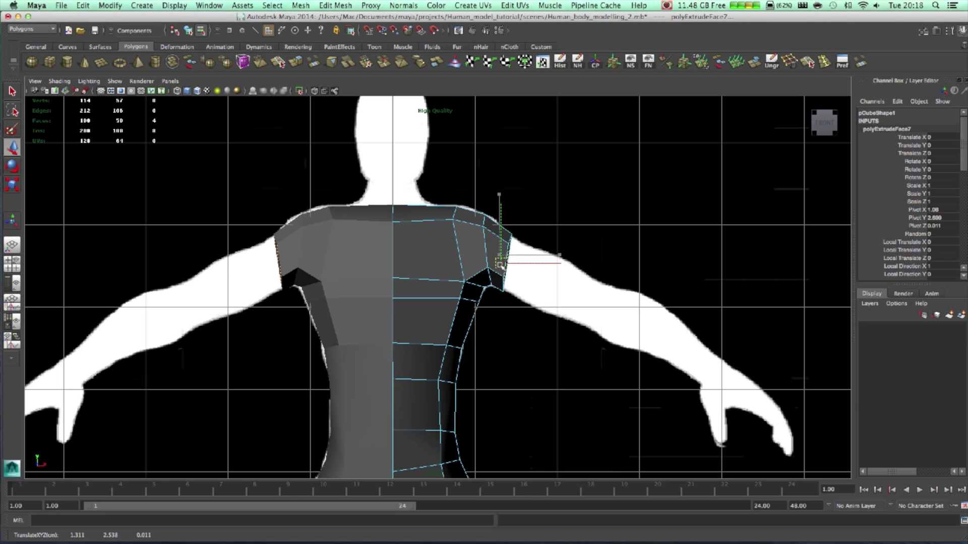
pyautogui.press('space')
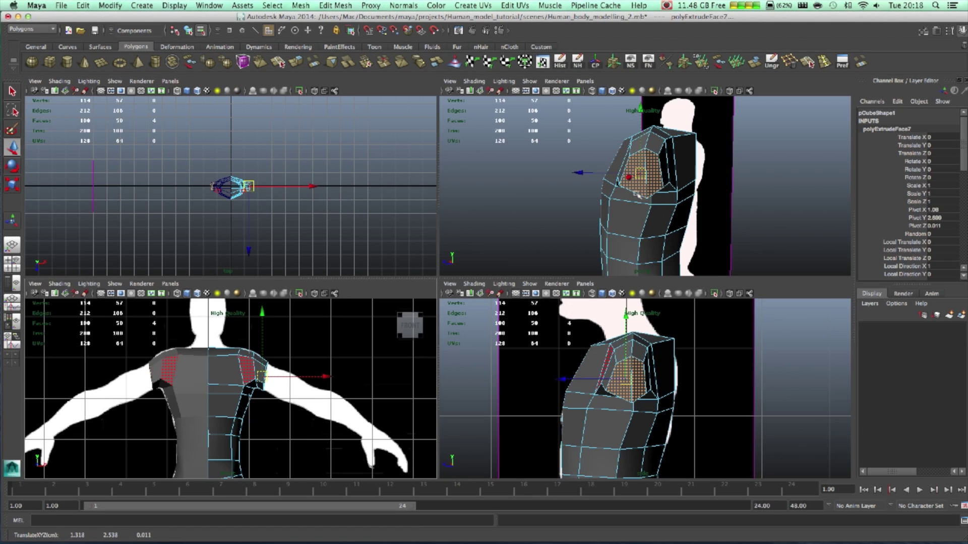
# Shift the upper back center vertex at the neck base sideways onto the torso's center line in the perspective view
pyautogui.press('space')
pyautogui.keyDown('alt'); pyautogui.moveTo(579, 228); pyautogui.dragTo(474, 226); pyautogui.keyUp('alt')
pyautogui.click(474, 225)
pyautogui.keyDown('shift'); pyautogui.click(527, 209); pyautogui.keyUp('shift')
pyautogui.keyDown('alt'); pyautogui.moveTo(534, 216); pyautogui.dragTo(531, 253); pyautogui.keyUp('alt')
pyautogui.moveTo(531, 254); pyautogui.dragTo(553, 262, button='right')
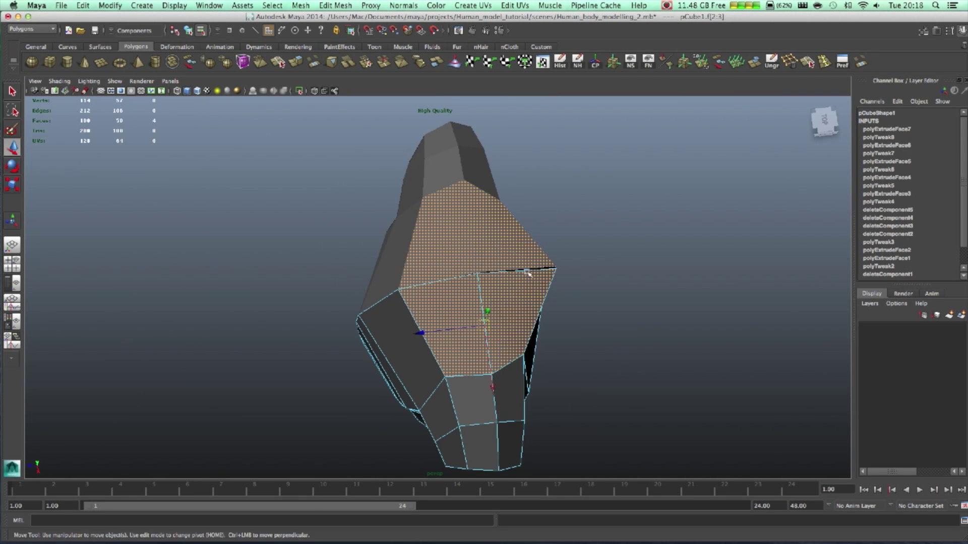
pyautogui.click(555, 269)
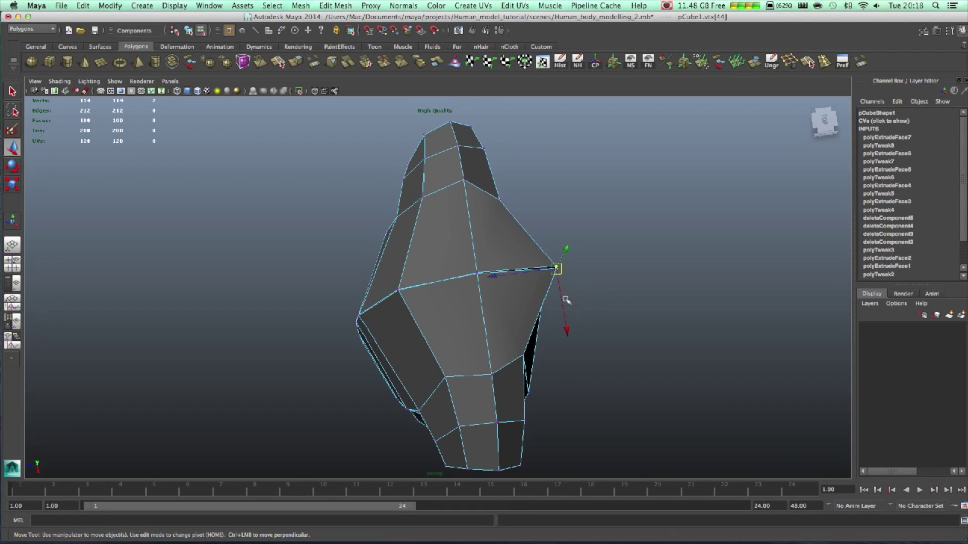
pyautogui.moveTo(570, 321); pyautogui.dragTo(566, 328)
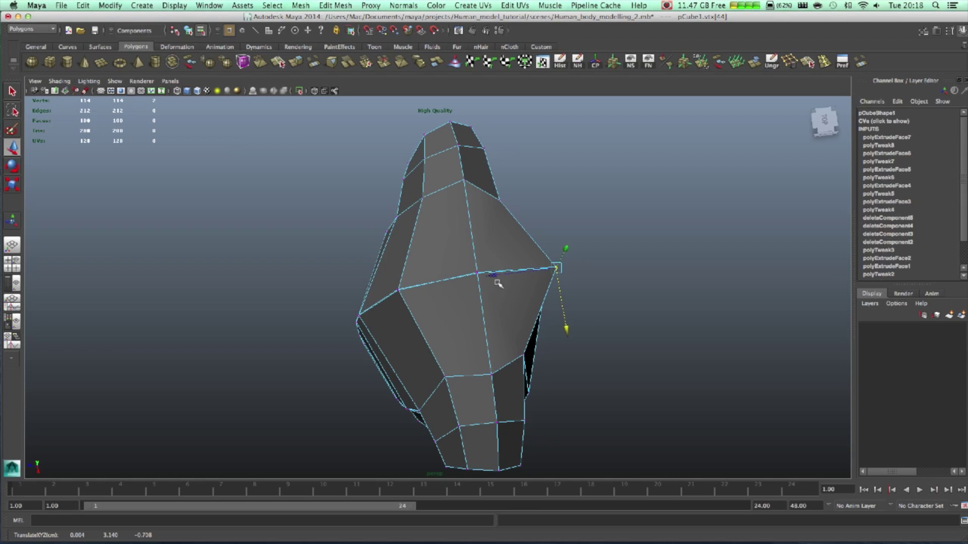
# Try to extrude and scale the top faces around the neck base on both torso halves
pyautogui.moveTo(498, 283); pyautogui.dragTo(510, 290, button='right')
pyautogui.click(509, 289)
pyautogui.keyDown('shift'); pyautogui.click(461, 313); pyautogui.keyUp('shift')
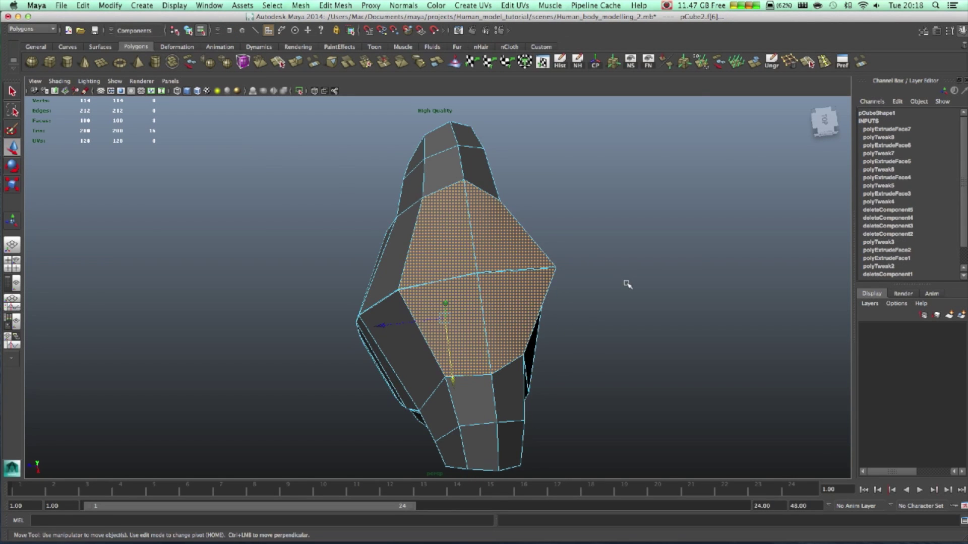
pyautogui.keyDown('alt'); pyautogui.moveTo(627, 284); pyautogui.dragTo(702, 283); pyautogui.keyUp('alt')
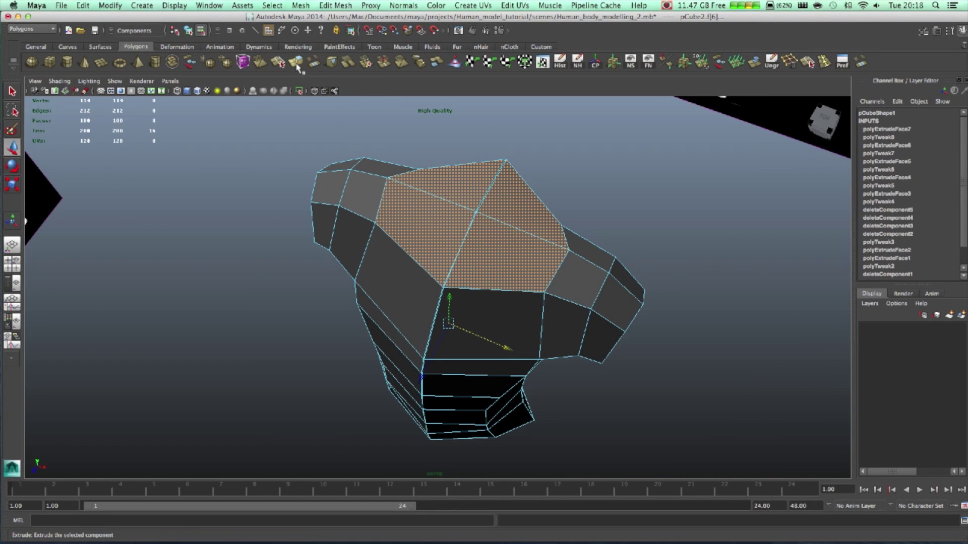
pyautogui.click(297, 62)
pyautogui.press('e')
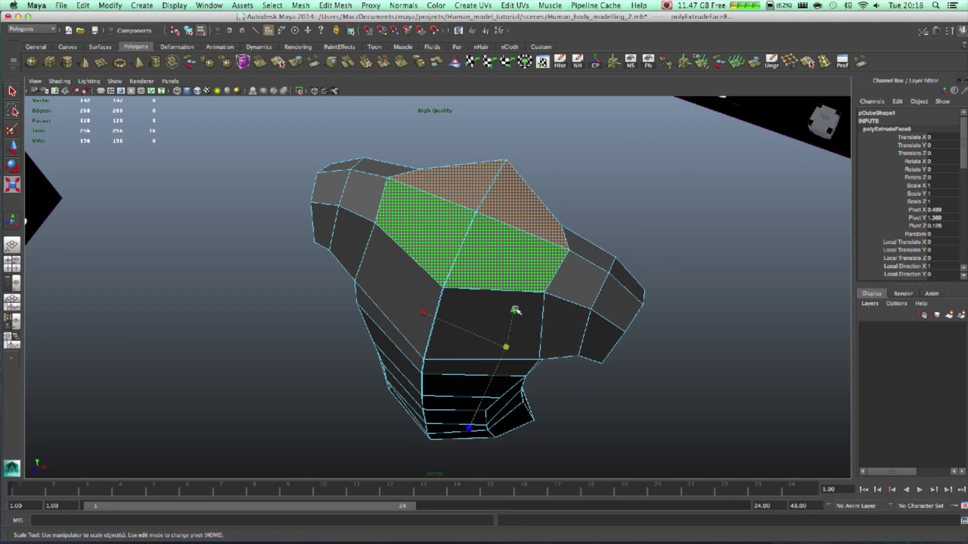
pyautogui.keyDown('alt'); pyautogui.moveTo(512, 303); pyautogui.dragTo(514, 261); pyautogui.keyUp('alt')
pyautogui.press('z')
pyautogui.press('z')
pyautogui.press('z')
pyautogui.press('z')
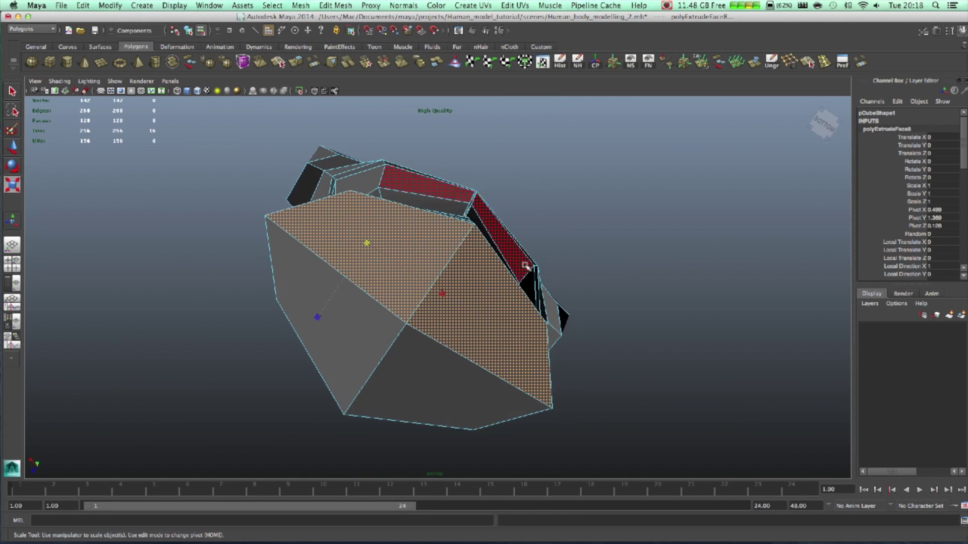
pyautogui.keyDown('alt'); pyautogui.moveTo(445, 270); pyautogui.dragTo(521, 293); pyautogui.keyUp('alt')
pyautogui.press('z')
pyautogui.press('z')
pyautogui.press('z')
pyautogui.press('z')
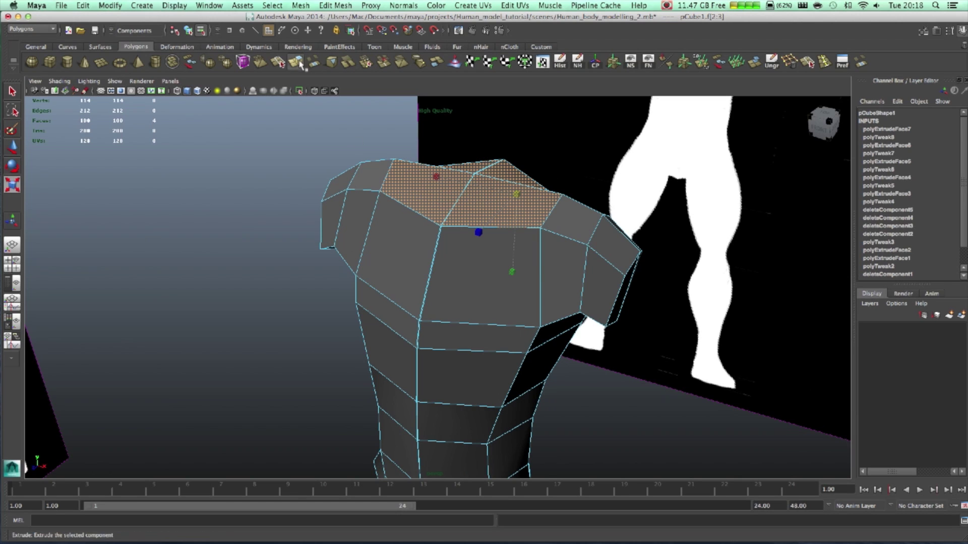
# Try extruding the neck-base faces again and scaling them uniformly inward
pyautogui.click(298, 63)
pyautogui.moveTo(523, 198); pyautogui.dragTo(515, 195)
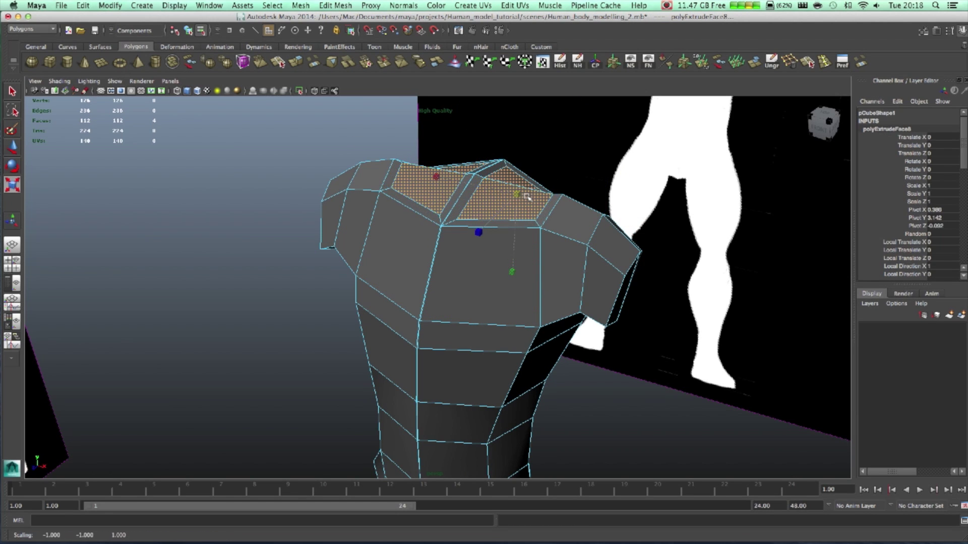
pyautogui.keyDown('alt'); pyautogui.moveTo(490, 222); pyautogui.dragTo(526, 232); pyautogui.keyUp('alt')
pyautogui.hotkey('ctrl', 'z')
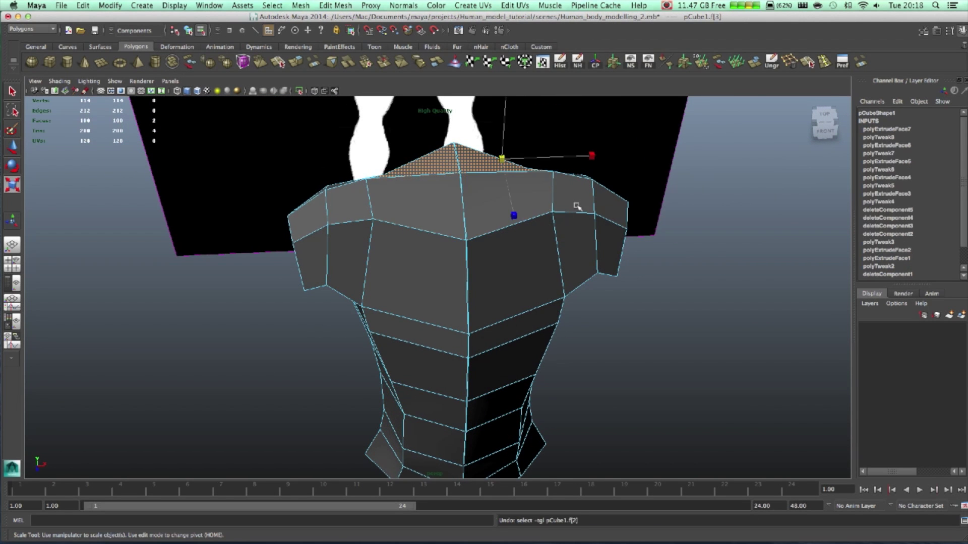
# Examine the torso's center-line seam and neck-base faces up close and check the available mesh editing commands
pyautogui.moveTo(577, 205)
pyautogui.keyDown('alt'); pyautogui.mouseDown()
pyautogui.moveTo(554, 226)
pyautogui.moveTo(592, 219)
pyautogui.moveTo(583, 198)
pyautogui.mouseUp(); pyautogui.keyUp('alt')
pyautogui.scroll(8, 441, 249)
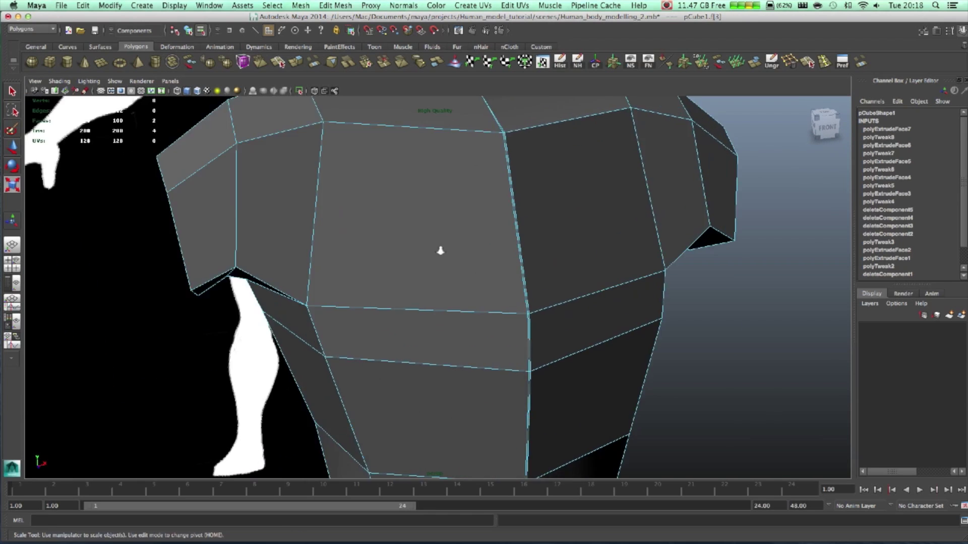
pyautogui.keyDown('alt'); pyautogui.moveTo(451, 247); pyautogui.dragTo(439, 201); pyautogui.keyUp('alt')
pyautogui.press('r')
pyautogui.click(331, 6)
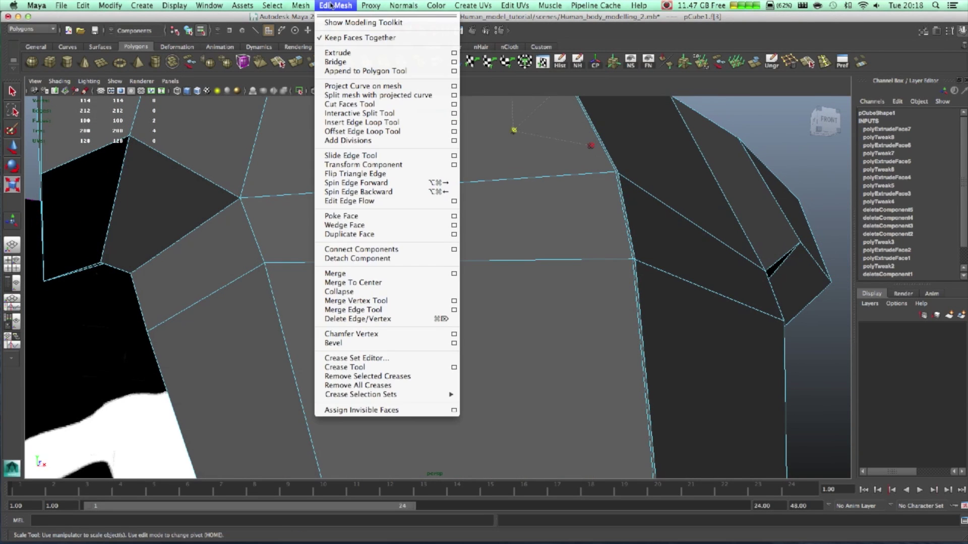
pyautogui.click(331, 5)
pyautogui.scroll(10, 605, 249)
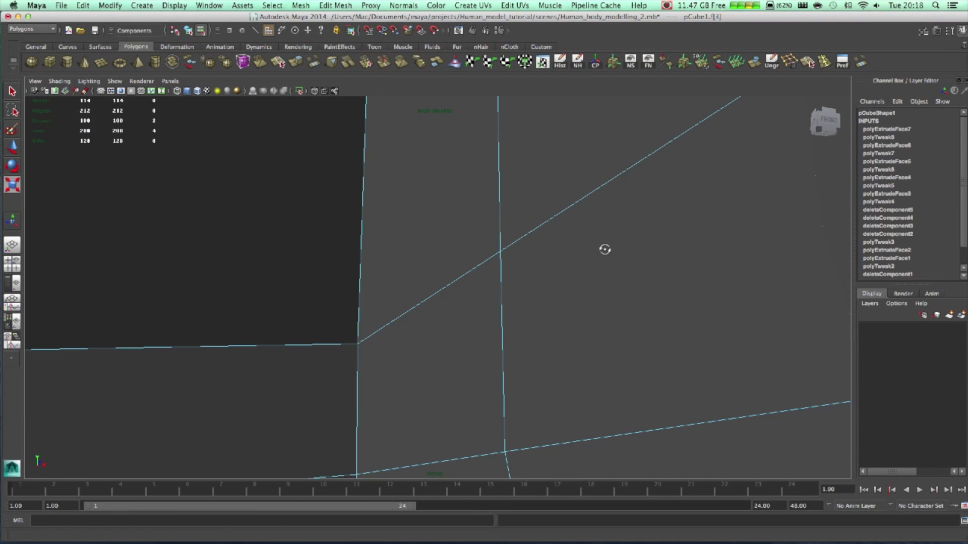
pyautogui.keyDown('alt'); pyautogui.moveTo(605, 250); pyautogui.dragTo(372, 232); pyautogui.keyUp('alt')
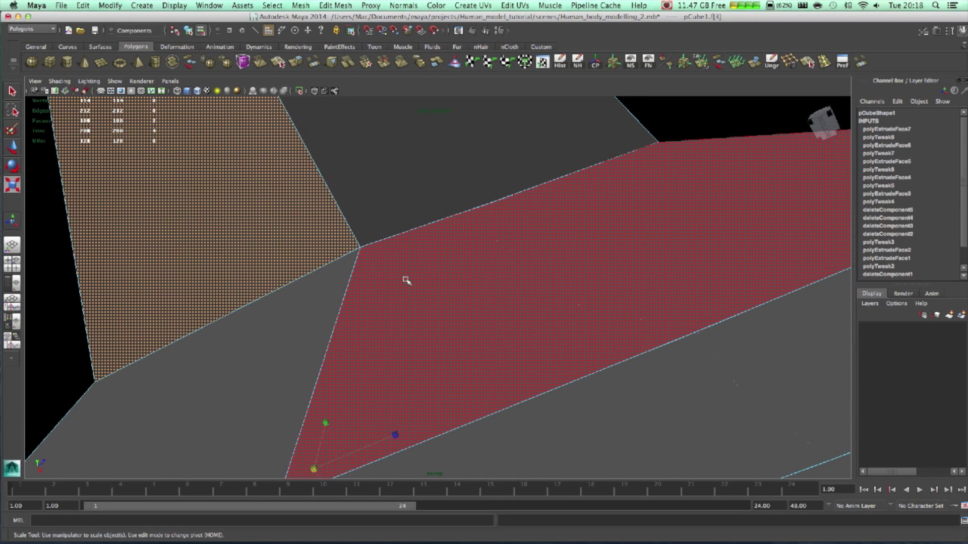
pyautogui.keyDown('alt'); pyautogui.moveTo(505, 262); pyautogui.dragTo(472, 257); pyautogui.keyUp('alt')
pyautogui.scroll(-10, 577, 386)
pyautogui.keyDown('alt'); pyautogui.moveTo(428, 222); pyautogui.dragTo(458, 252); pyautogui.keyUp('alt')
# Limit the selection to the front and back neck-base faces of one torso half
pyautogui.keyDown('shift'); pyautogui.click(441, 215); pyautogui.keyUp('shift')
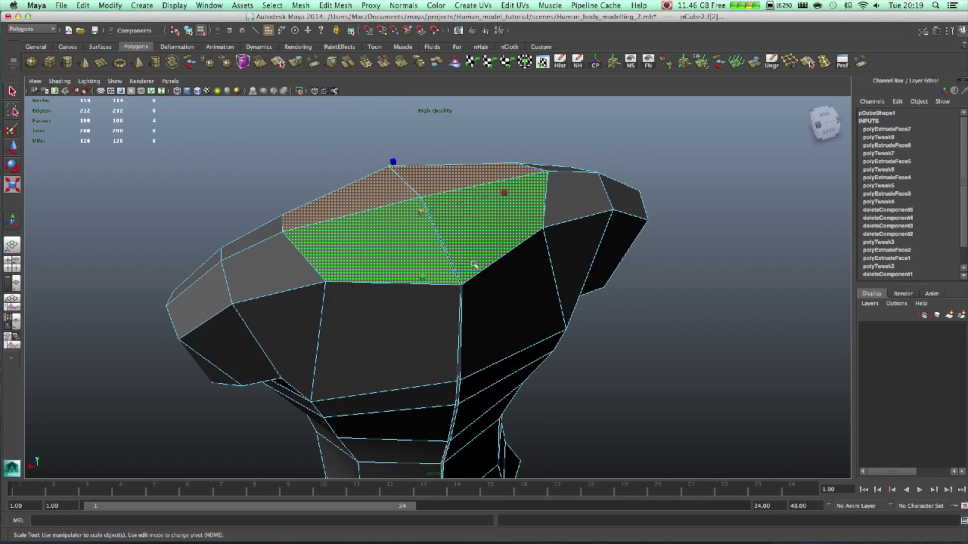
pyautogui.moveTo(458, 252); pyautogui.dragTo(464, 286, button='right')
pyautogui.click(463, 287)
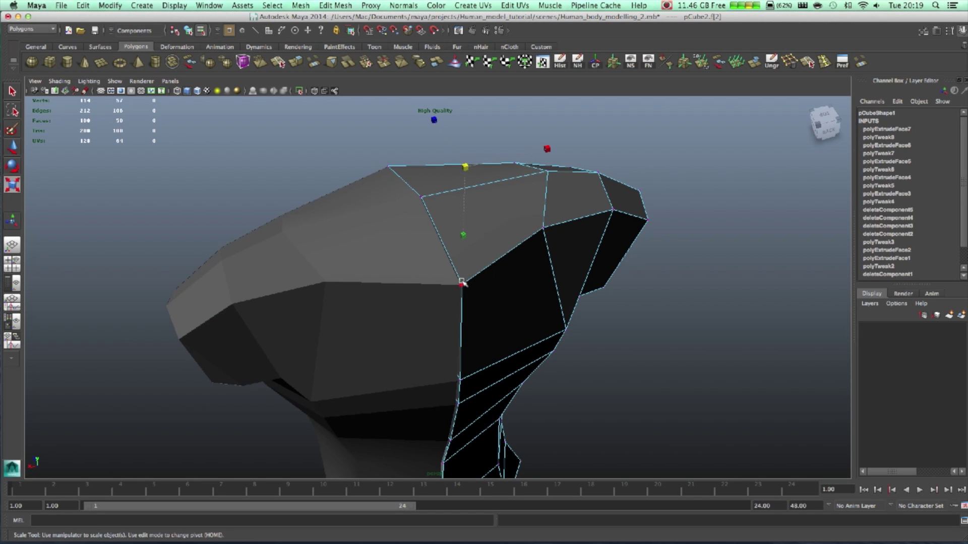
pyautogui.click(462, 282)
pyautogui.click(475, 267)
pyautogui.click(405, 258)
pyautogui.click(384, 240)
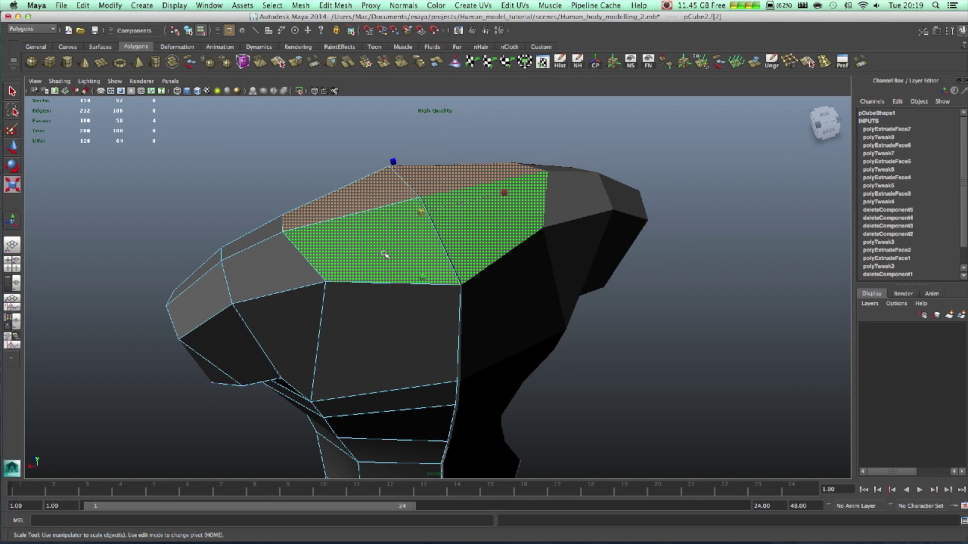
pyautogui.keyDown('shift'); pyautogui.click(388, 207); pyautogui.keyUp('shift')
pyautogui.keyDown('alt'); pyautogui.moveTo(389, 207); pyautogui.dragTo(454, 312); pyautogui.keyUp('alt')
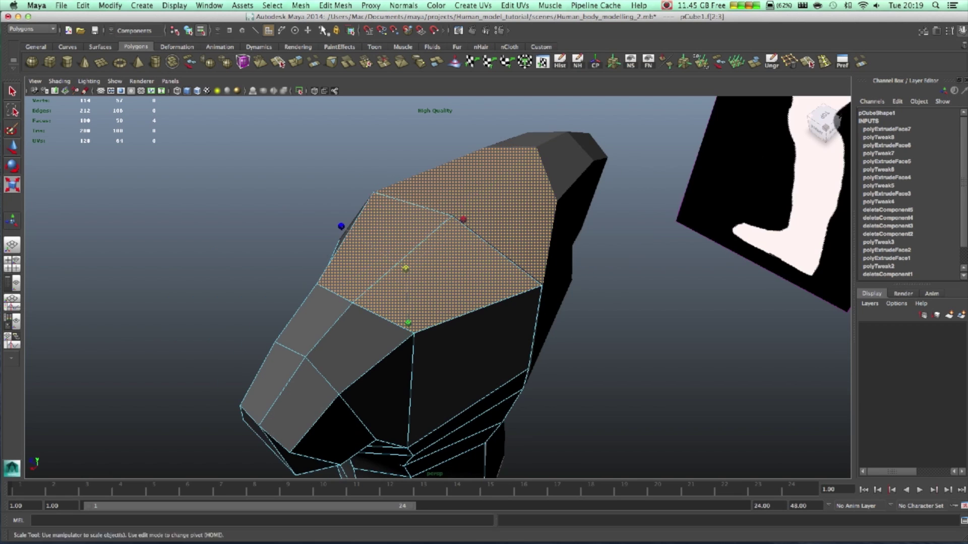
# Try to extrude the neck-base faces of the single half and scale them inward
pyautogui.click(295, 62)
pyautogui.keyDown('alt'); pyautogui.moveTo(519, 203); pyautogui.dragTo(336, 247); pyautogui.keyUp('alt')
pyautogui.press('r')
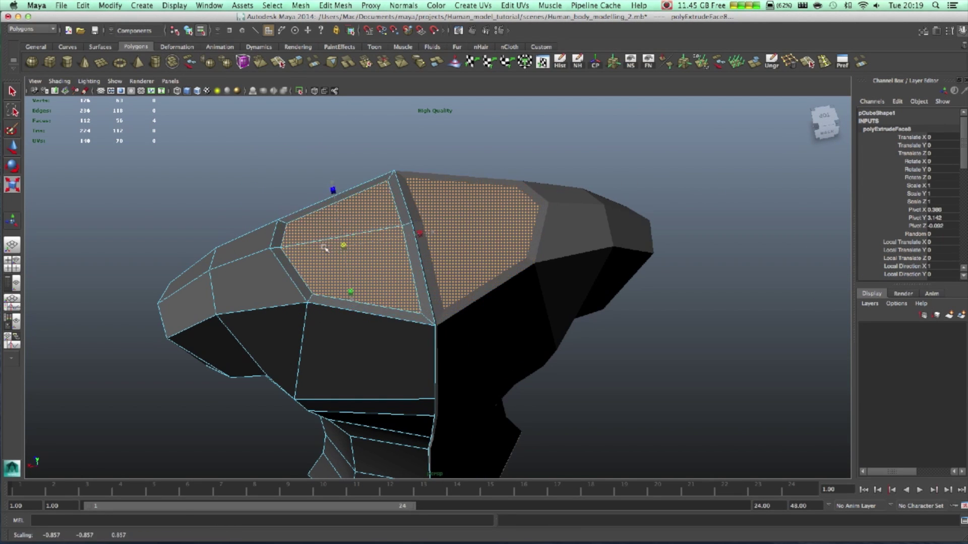
pyautogui.press('z')
pyautogui.press('z')
pyautogui.press('z')
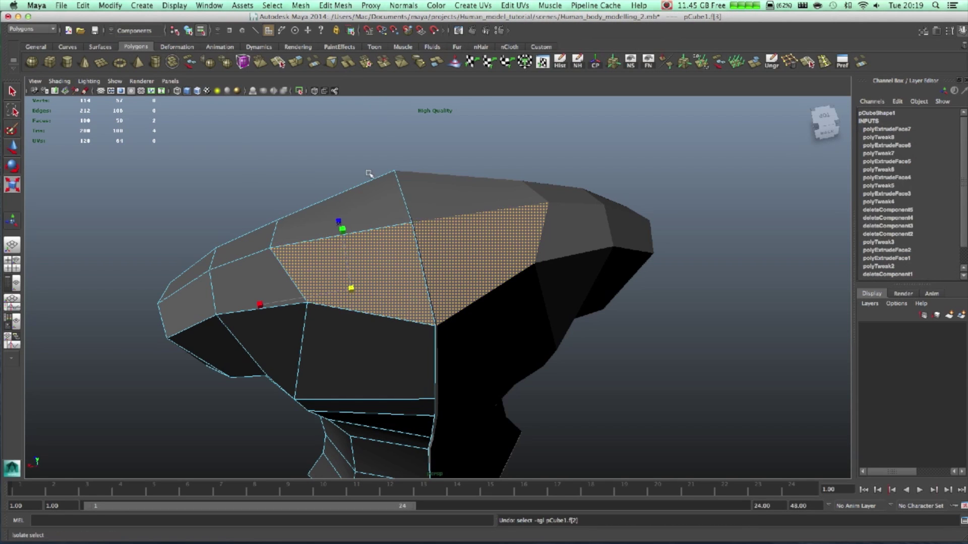
# Extrude the half's two neck-base faces, scale them inward, and move them sideways to meet the center line
pyautogui.keyDown('shift'); pyautogui.click(376, 199); pyautogui.keyUp('shift')
pyautogui.hotkey('ctrl', 'e')
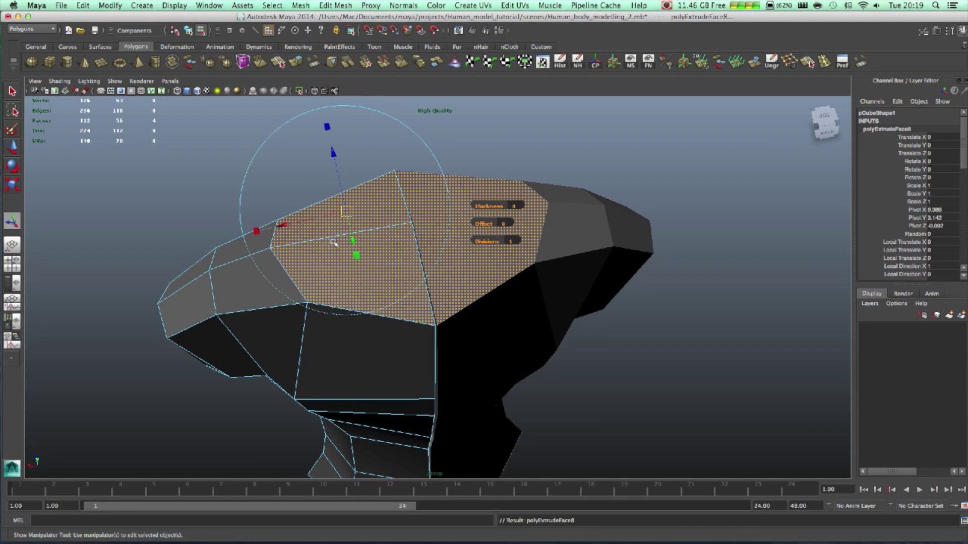
pyautogui.moveTo(290, 228); pyautogui.dragTo(349, 236)
pyautogui.press('w')
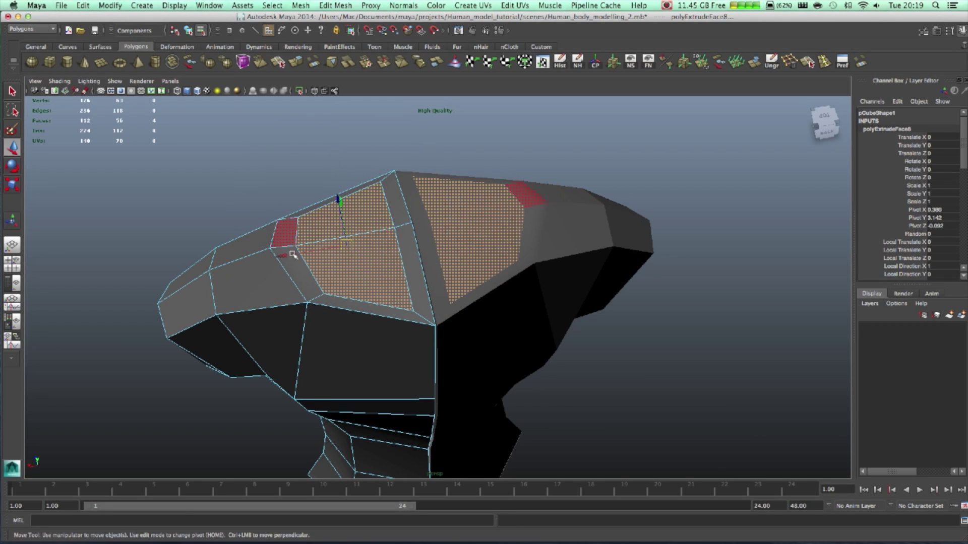
pyautogui.moveTo(285, 256); pyautogui.dragTo(300, 252)
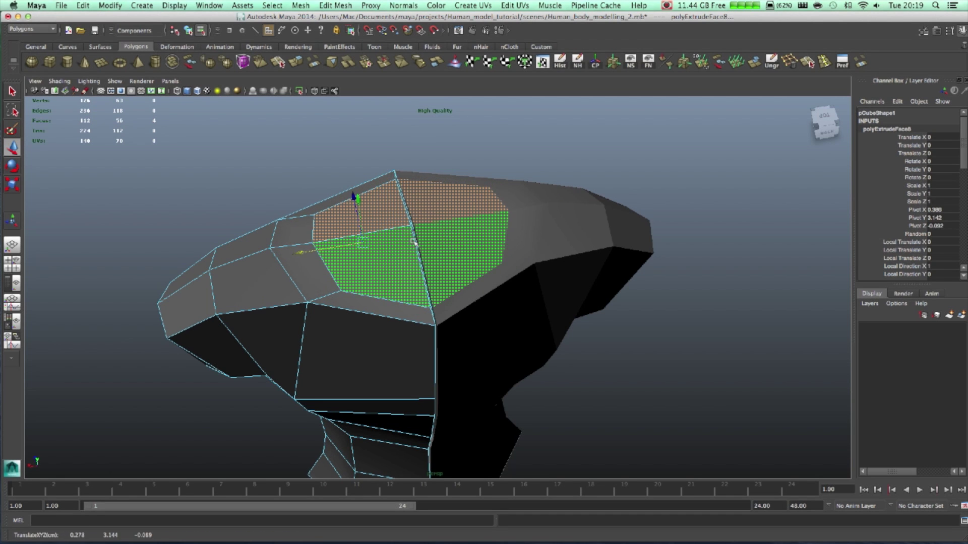
pyautogui.keyDown('alt'); pyautogui.moveTo(415, 243); pyautogui.dragTo(491, 263); pyautogui.keyUp('alt')
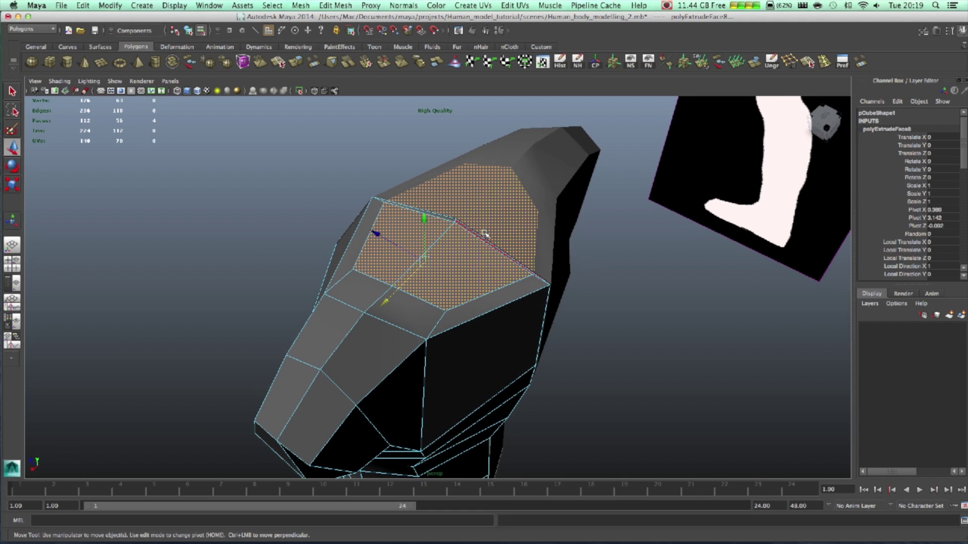
# Delete the extruded neck-base faces and the wall faces along the center line beneath them to open the neck
pyautogui.press('Delete')
pyautogui.click(441, 222)
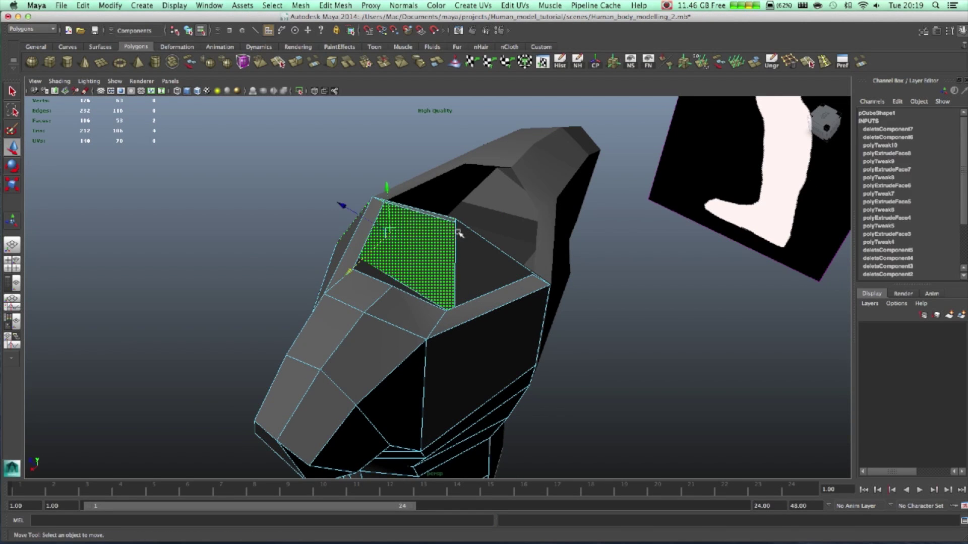
pyautogui.press('Delete')
pyautogui.click(469, 232)
pyautogui.press('Delete')
pyautogui.click(442, 217)
pyautogui.press('Delete')
# Delete the remaining leftover faces inside the torso along the center line, seen through the neck opening
pyautogui.scroll(5, 468, 261)
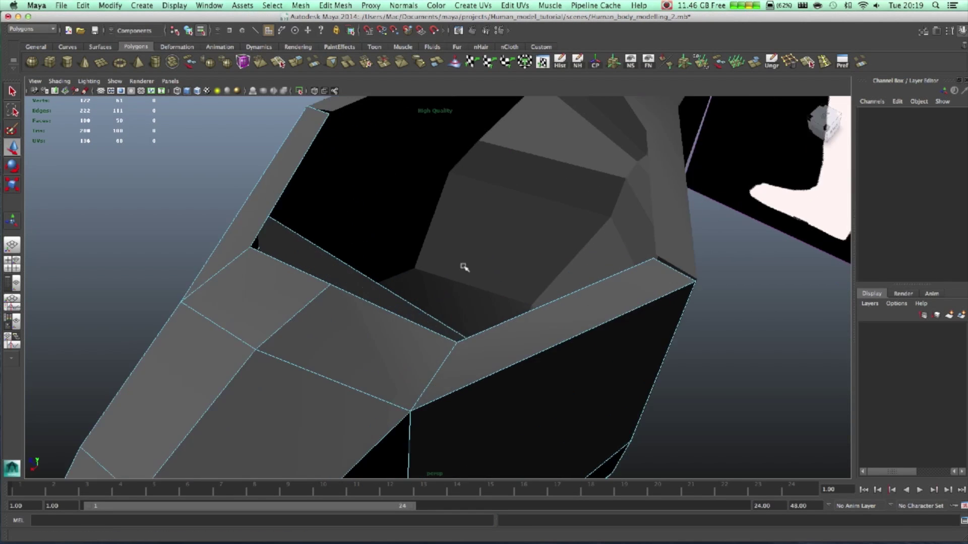
pyautogui.keyDown('alt'); pyautogui.moveTo(463, 267); pyautogui.dragTo(447, 298); pyautogui.keyUp('alt')
pyautogui.click(410, 347)
pyautogui.press('Delete')
pyautogui.click(455, 389)
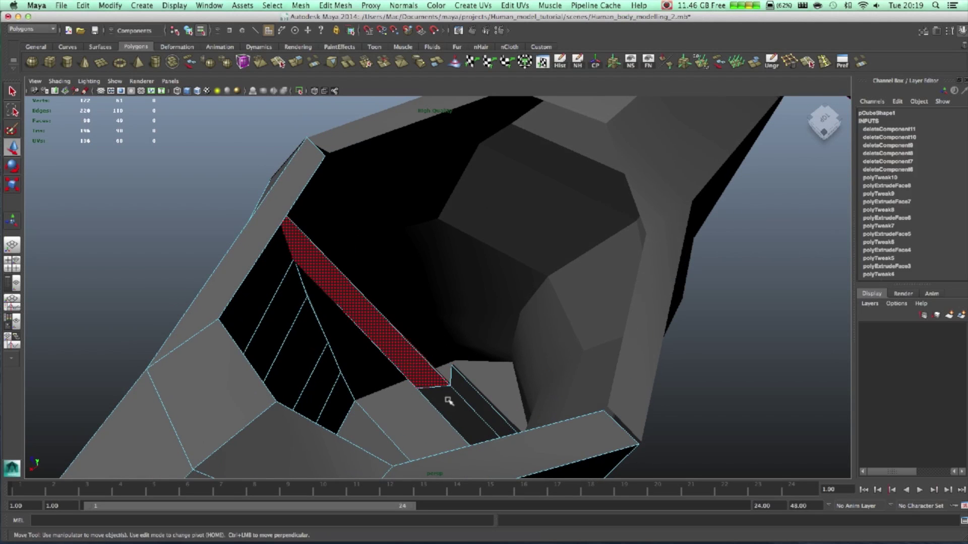
pyautogui.press('Delete')
pyautogui.click(465, 396)
pyautogui.press('Delete')
# Raise the back side vertex of the neck opening slightly
pyautogui.keyDown('alt'); pyautogui.moveTo(533, 394); pyautogui.dragTo(693, 257); pyautogui.keyUp('alt')
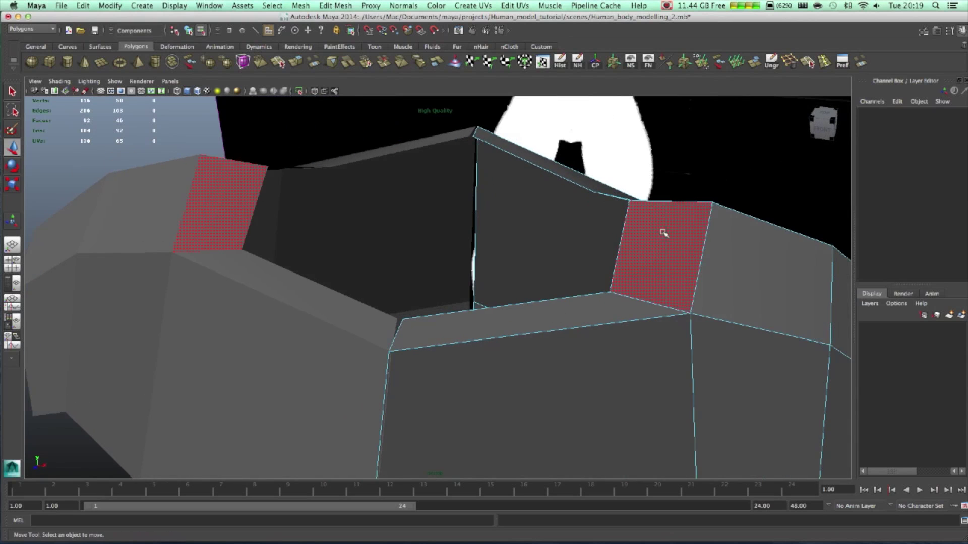
pyautogui.moveTo(662, 231); pyautogui.dragTo(655, 200, button='right')
pyautogui.keyDown('alt'); pyautogui.moveTo(665, 210); pyautogui.dragTo(334, 222); pyautogui.keyUp('alt')
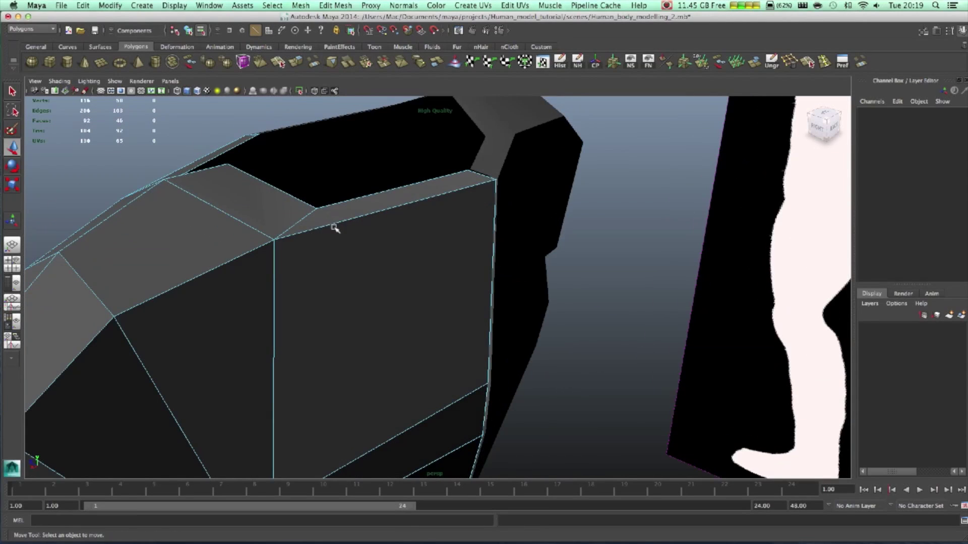
pyautogui.moveTo(390, 205); pyautogui.dragTo(323, 203, button='right')
pyautogui.click(317, 207)
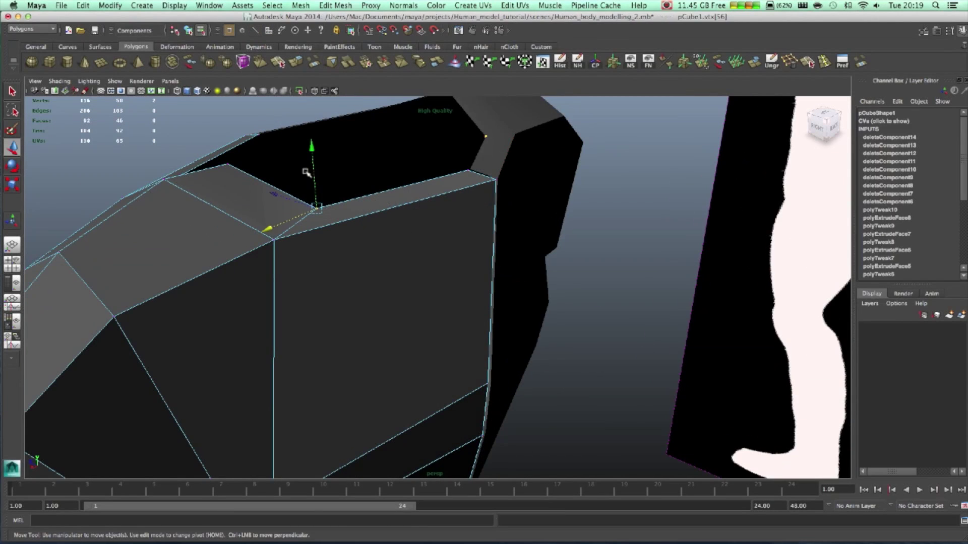
pyautogui.moveTo(314, 146); pyautogui.dragTo(315, 125)
# Raise the back center vertex of the neck opening and shift it sideways onto the center line
pyautogui.keyDown('alt'); pyautogui.moveTo(474, 209); pyautogui.dragTo(428, 204); pyautogui.keyUp('alt')
pyautogui.keyDown('alt'); pyautogui.moveTo(429, 205); pyautogui.dragTo(458, 243, button='middle'); pyautogui.keyUp('alt')
pyautogui.moveTo(424, 174); pyautogui.dragTo(425, 149)
pyautogui.moveTo(364, 220); pyautogui.dragTo(366, 218)
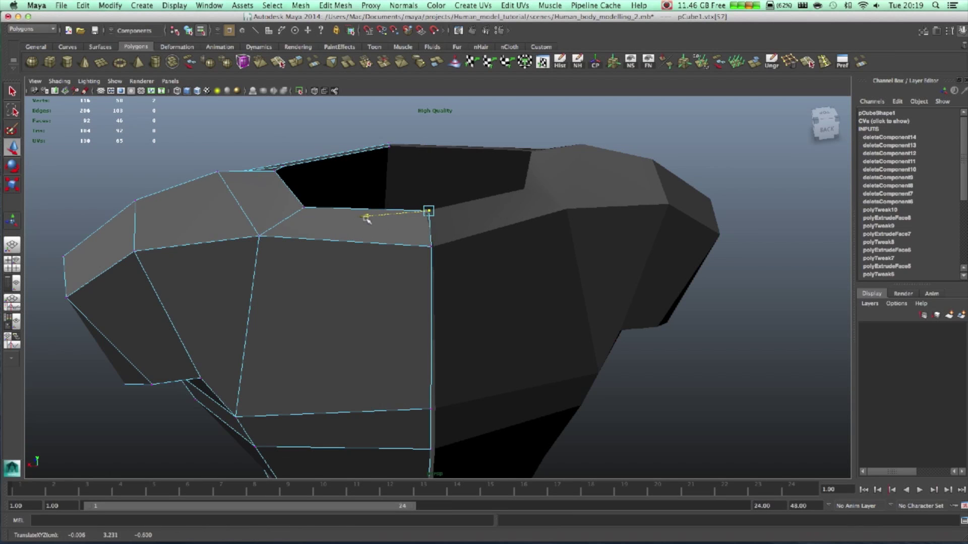
pyautogui.keyDown('alt'); pyautogui.moveTo(448, 279); pyautogui.dragTo(513, 344); pyautogui.keyUp('alt')
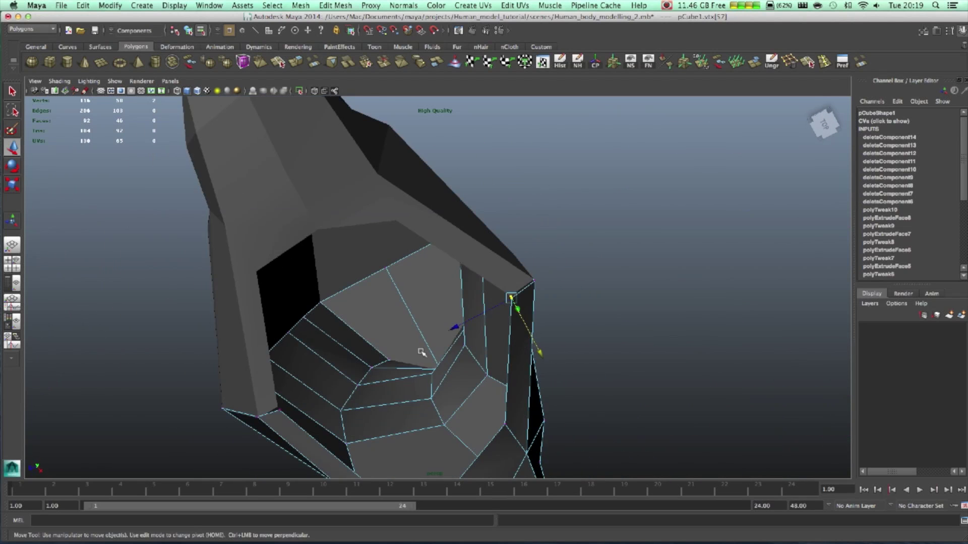
# Adjust the height of the front center vertex of the neck opening
pyautogui.keyDown('alt'); pyautogui.moveTo(421, 352); pyautogui.dragTo(506, 255); pyautogui.keyUp('alt')
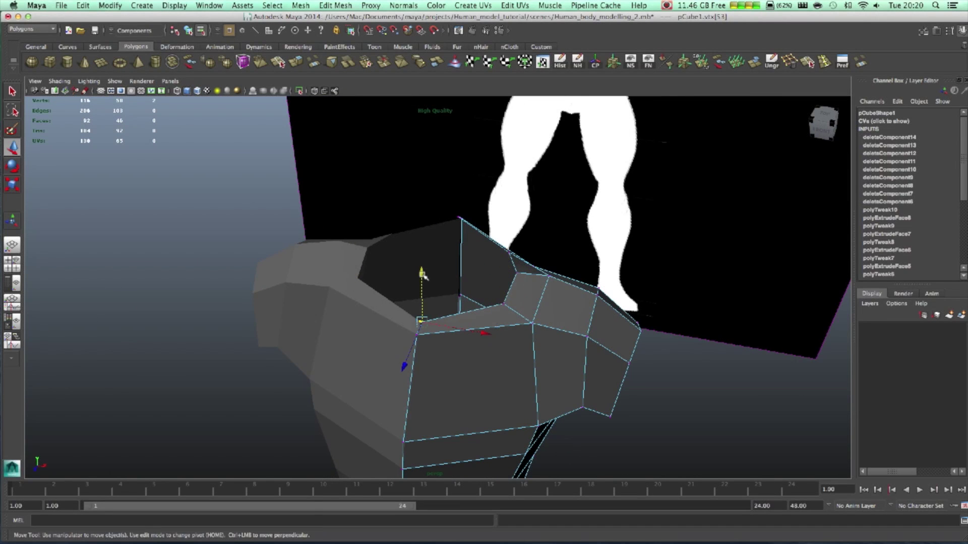
pyautogui.moveTo(423, 274); pyautogui.dragTo(424, 328)
pyautogui.press('space')
pyautogui.press('space')
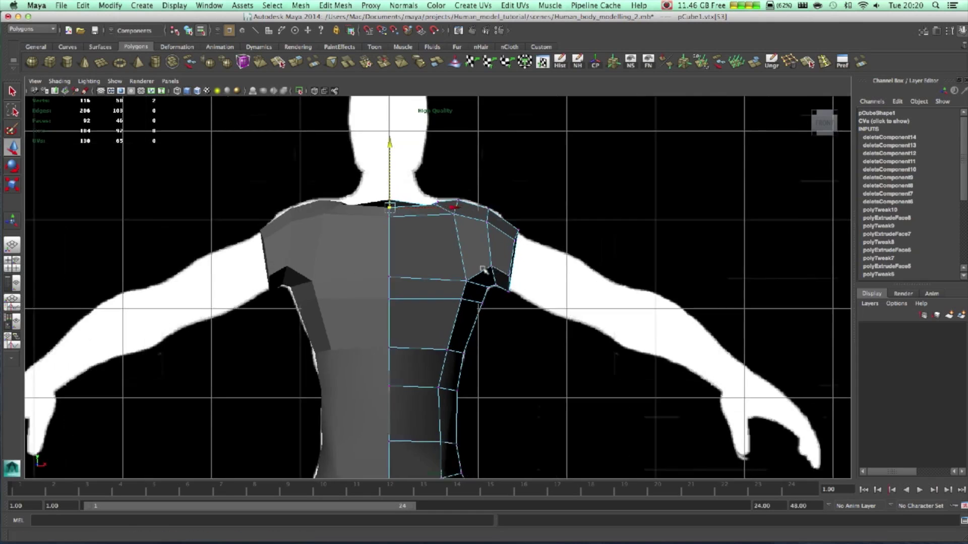
# Raise the back side and back center vertices of the neck opening toward the neck base of the front reference silhouette
pyautogui.scroll(3, 454, 231)
pyautogui.keyDown('alt'); pyautogui.moveTo(454, 231); pyautogui.dragTo(519, 345, button='middle'); pyautogui.keyUp('alt')
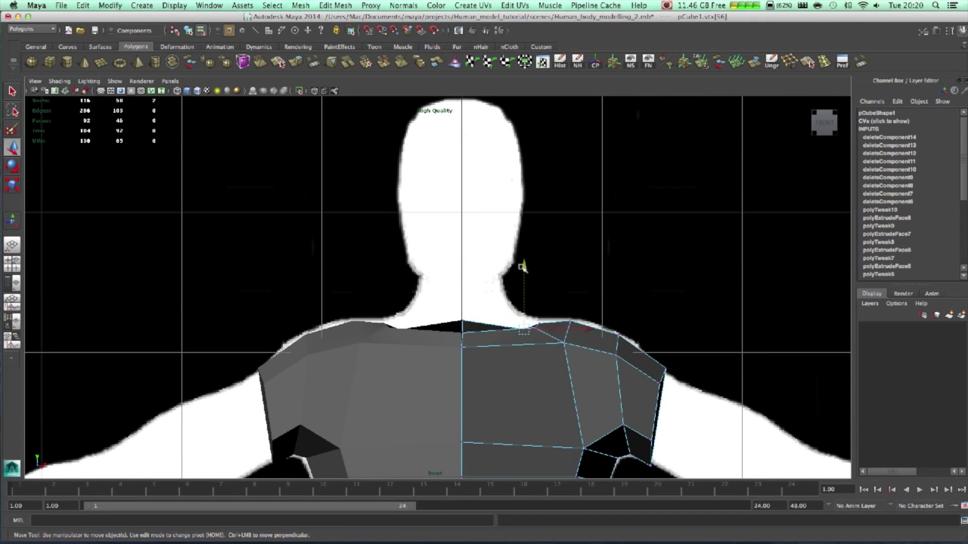
pyautogui.moveTo(522, 267); pyautogui.dragTo(522, 253)
pyautogui.moveTo(440, 307); pyautogui.dragTo(462, 312)
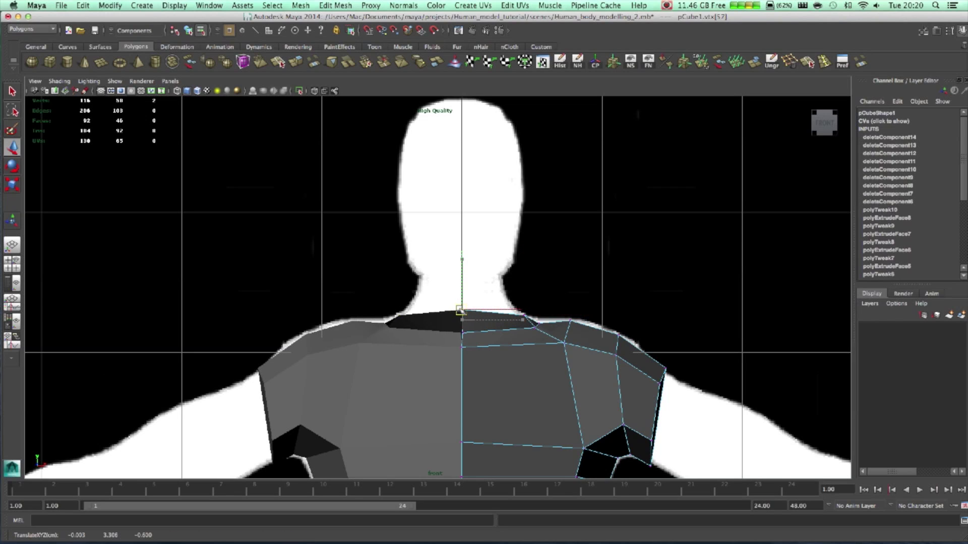
# Raise the side, front side and front center vertices of the neck opening to align with the silhouette's shoulder line
pyautogui.click(538, 324)
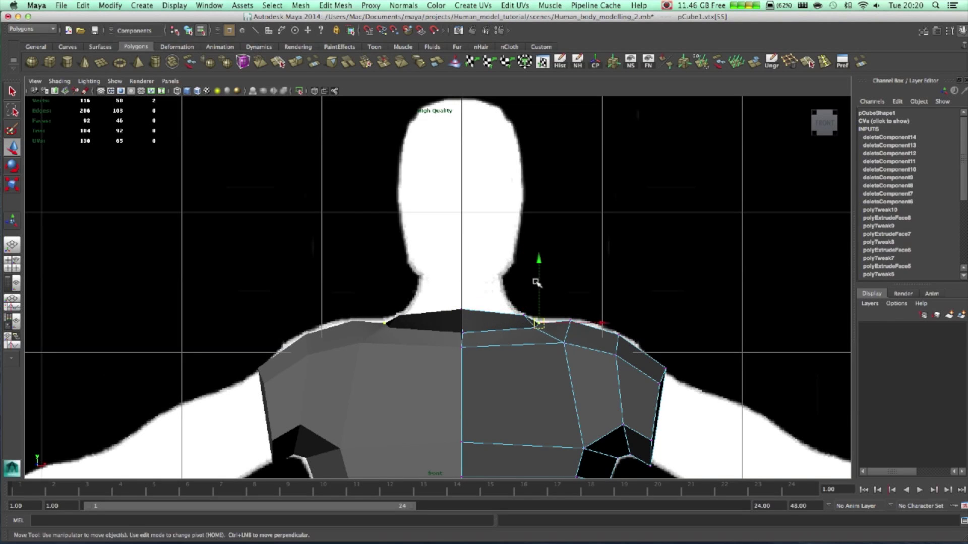
pyautogui.moveTo(540, 261); pyautogui.dragTo(542, 257)
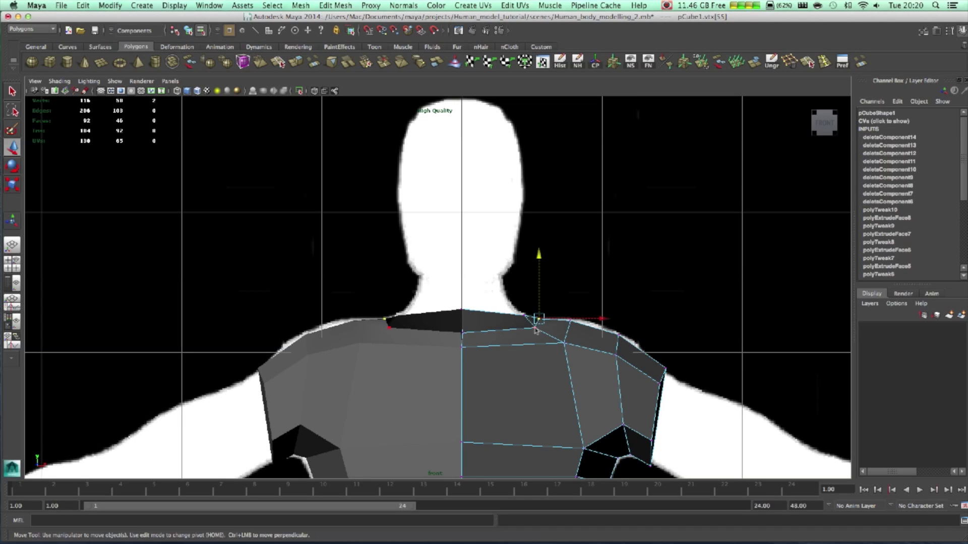
pyautogui.moveTo(536, 330); pyautogui.dragTo(532, 321)
pyautogui.click(464, 333)
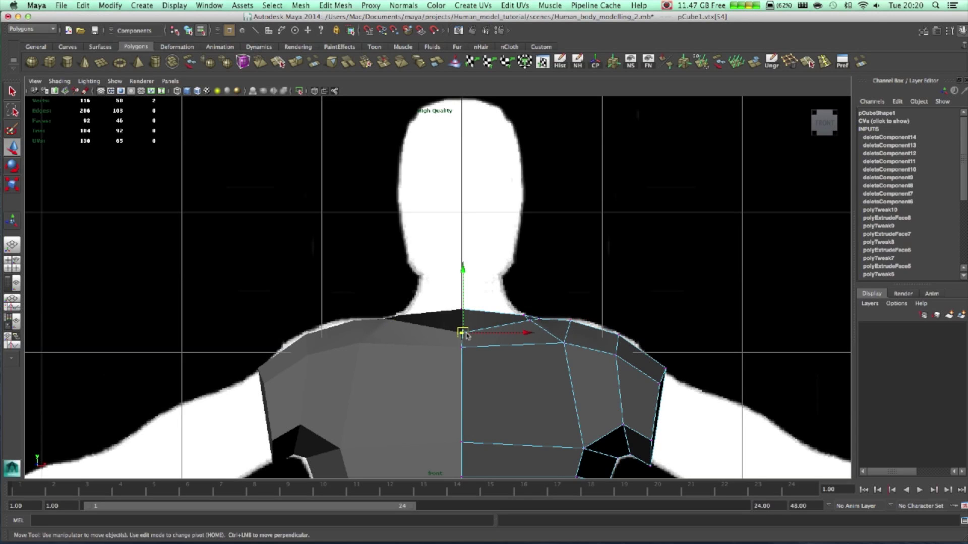
pyautogui.moveTo(463, 334); pyautogui.dragTo(464, 326)
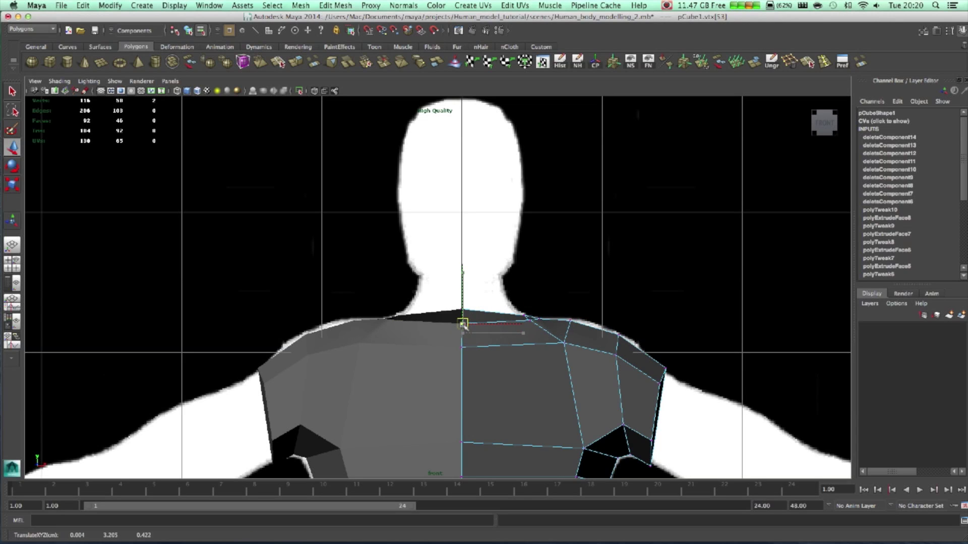
# Extrude the border edge loop of the neck opening and raise it straight up to start the neck
pyautogui.press('space')
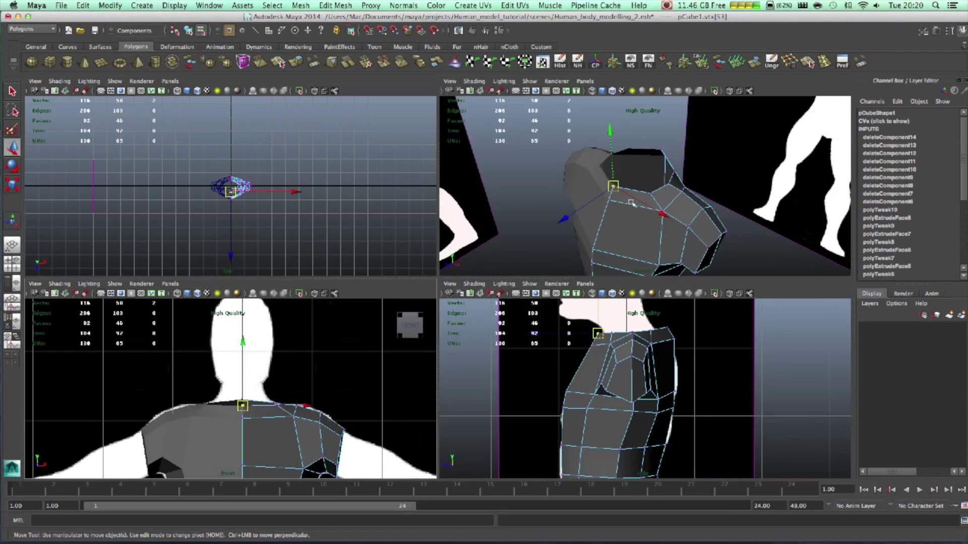
pyautogui.keyDown('alt'); pyautogui.moveTo(614, 211); pyautogui.dragTo(666, 204); pyautogui.keyUp('alt')
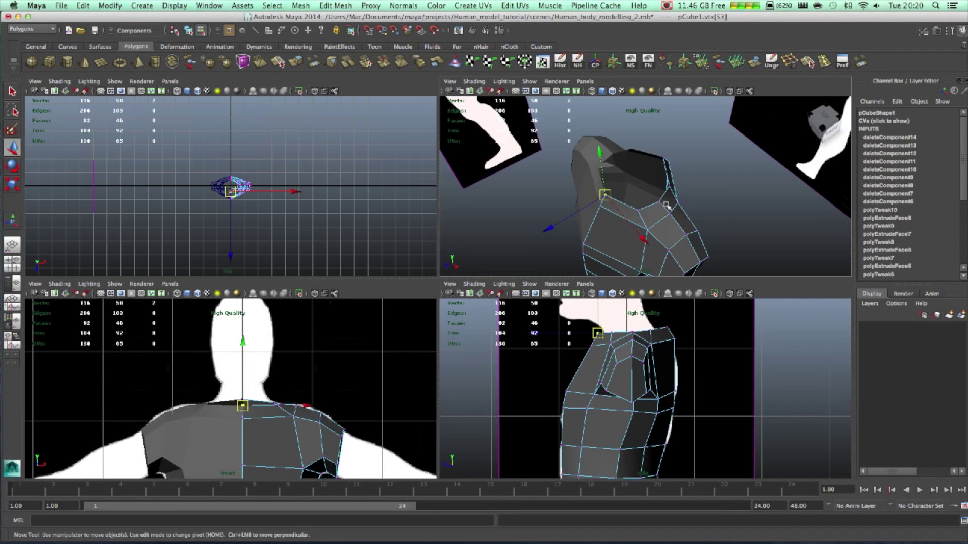
pyautogui.moveTo(666, 204); pyautogui.dragTo(662, 181, button='right')
pyautogui.doubleClick(630, 208)
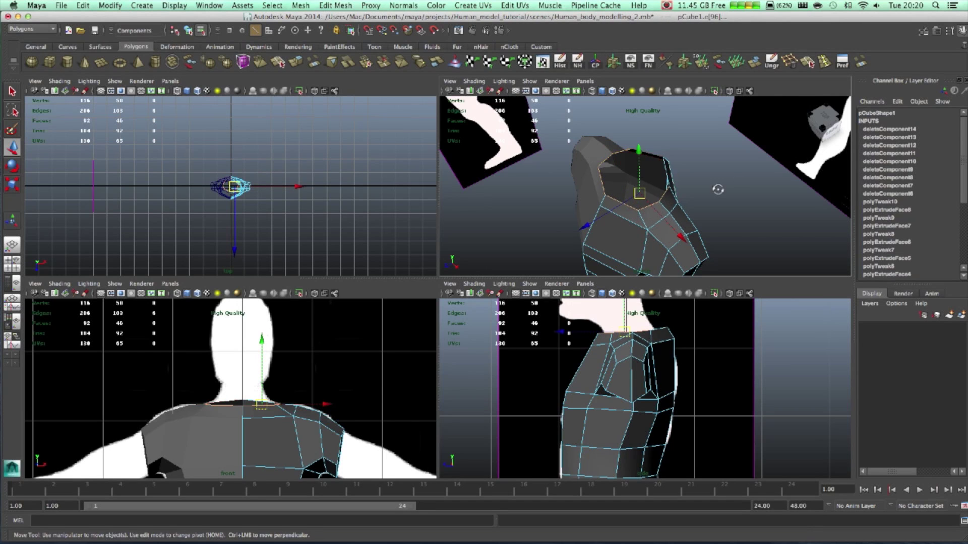
pyautogui.keyDown('alt'); pyautogui.moveTo(718, 190); pyautogui.dragTo(587, 226); pyautogui.keyUp('alt')
pyautogui.click(295, 61)
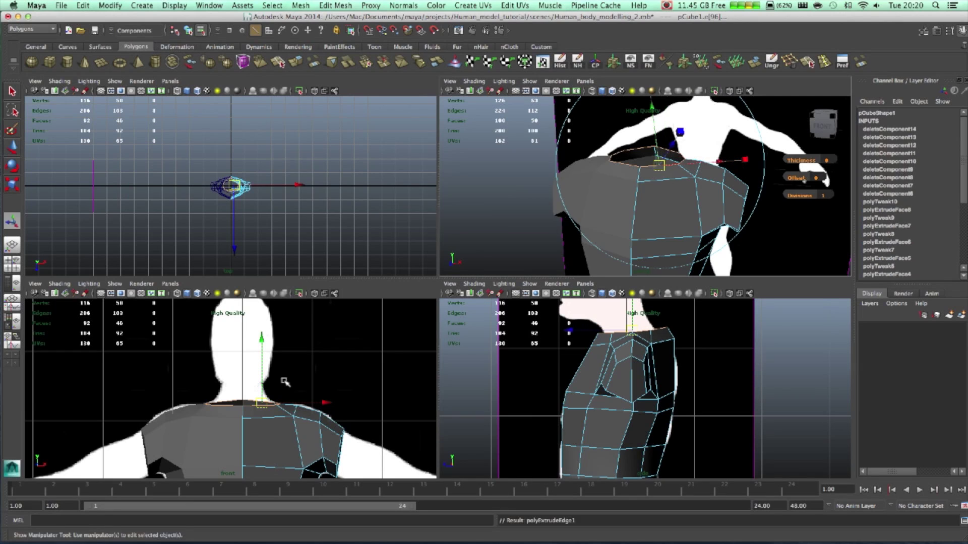
pyautogui.click(260, 403)
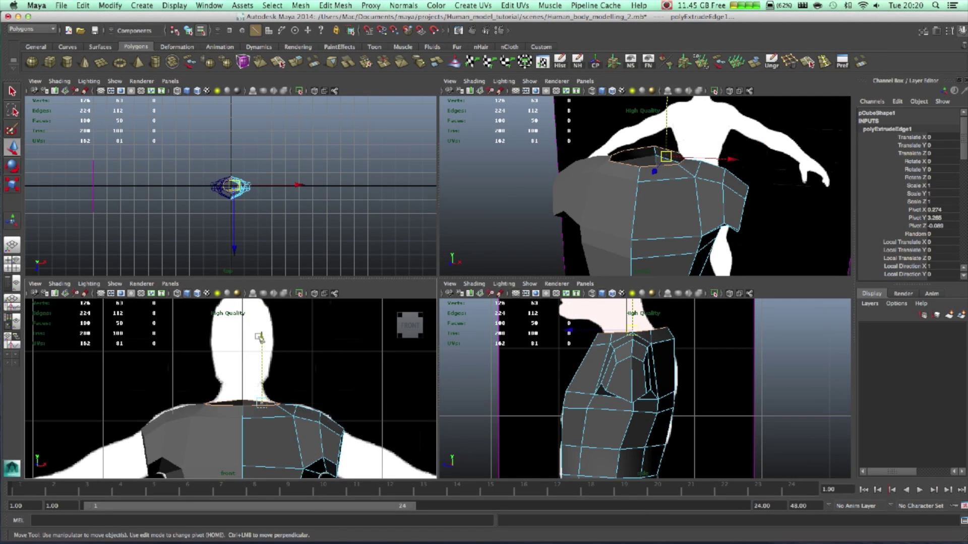
pyautogui.moveTo(259, 338); pyautogui.dragTo(261, 321)
# Scale the extruded neck border down toward the silhouette's neck width and shift it sideways to clear the center line
pyautogui.press('e')
pyautogui.press('r')
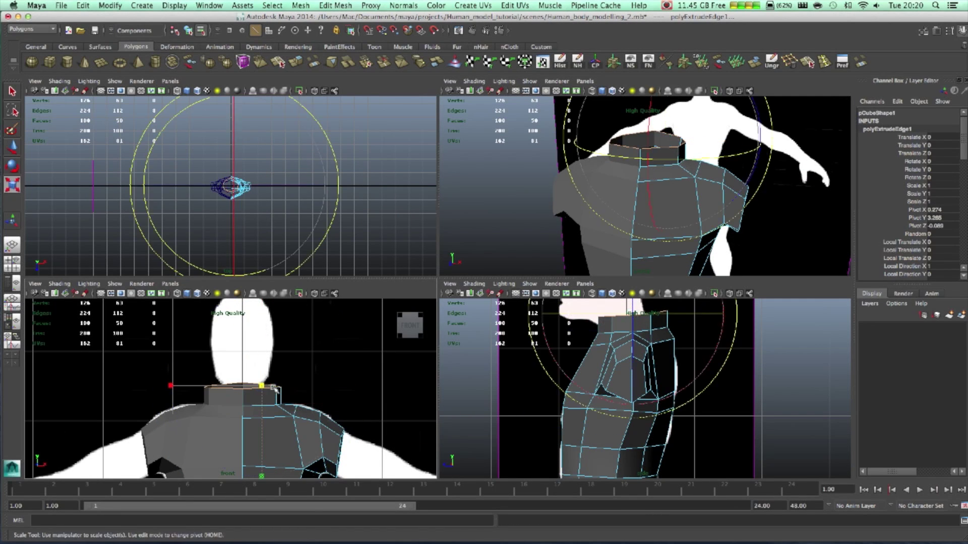
pyautogui.moveTo(262, 386); pyautogui.dragTo(253, 387)
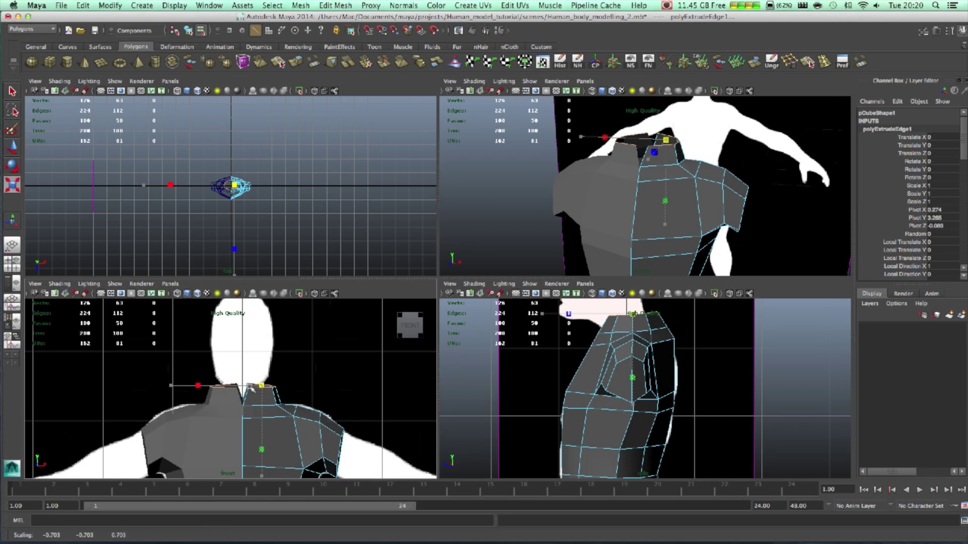
pyautogui.press('w')
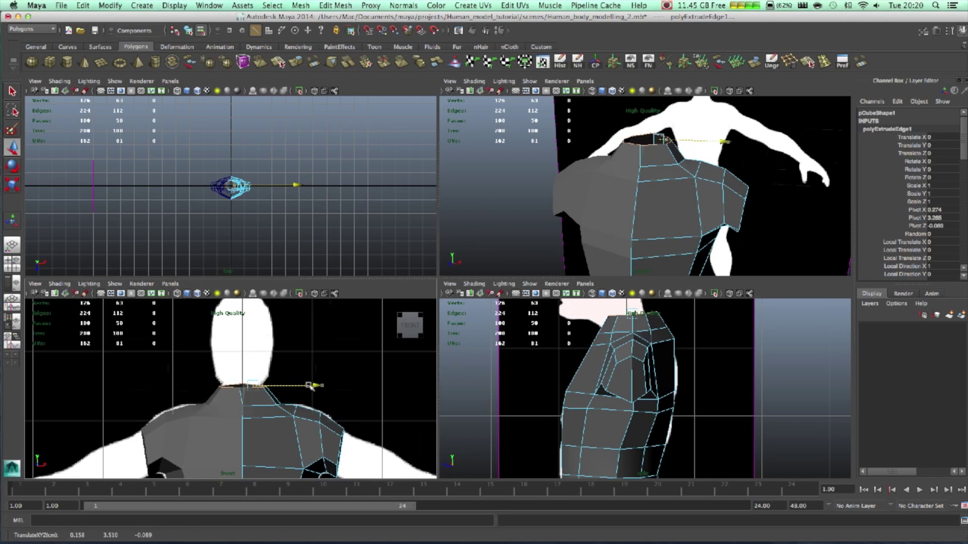
pyautogui.press('r')
pyautogui.moveTo(250, 386); pyautogui.dragTo(239, 388)
pyautogui.press('w')
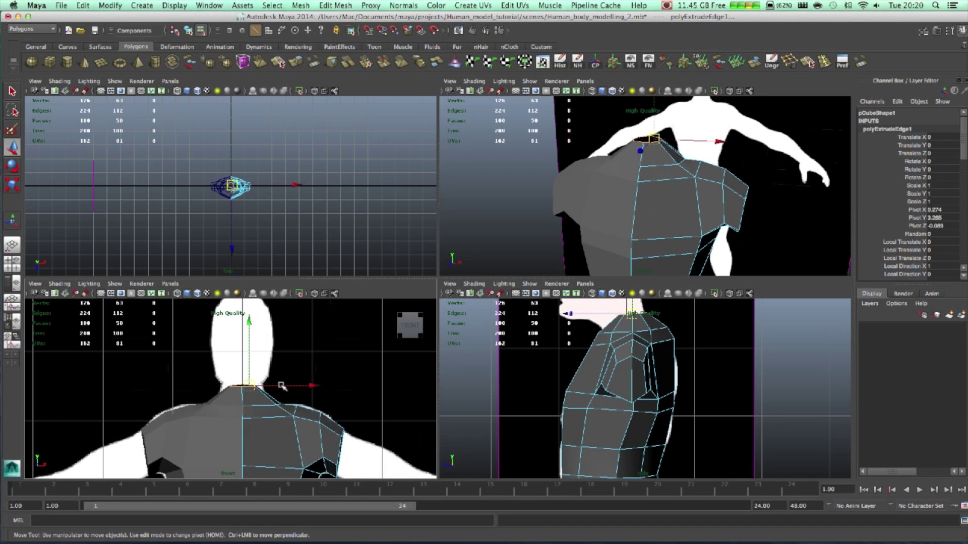
pyautogui.moveTo(313, 386); pyautogui.dragTo(319, 387)
pyautogui.press('space')
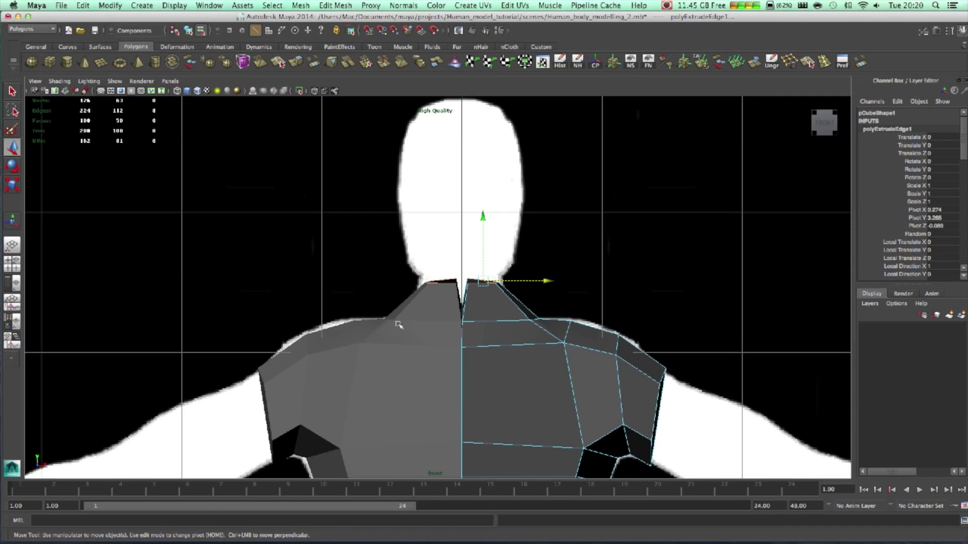
# Lower the neck border slightly and scale it up to close the gap at the center line
pyautogui.scroll(2, 447, 303)
pyautogui.moveTo(509, 219); pyautogui.dragTo(508, 231)
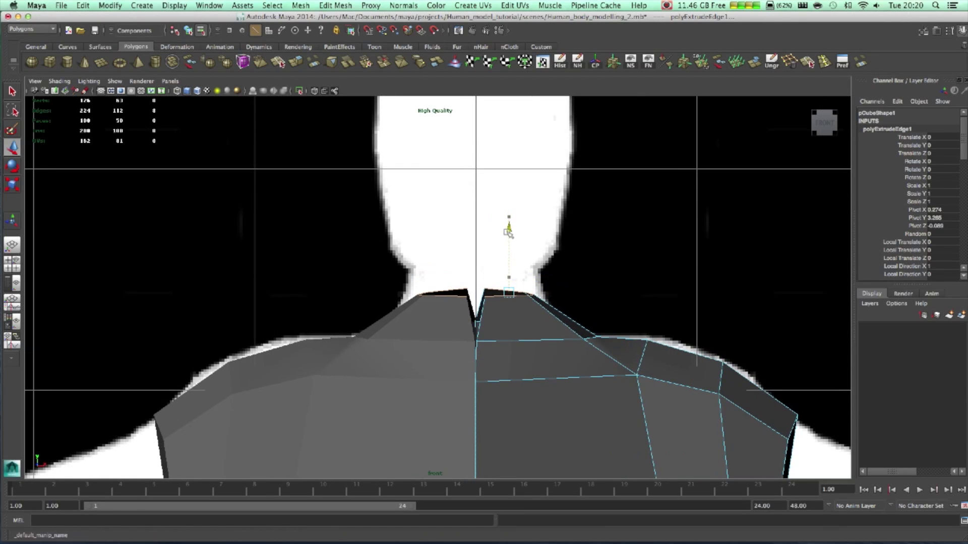
pyautogui.press('r')
pyautogui.moveTo(518, 297); pyautogui.dragTo(527, 296)
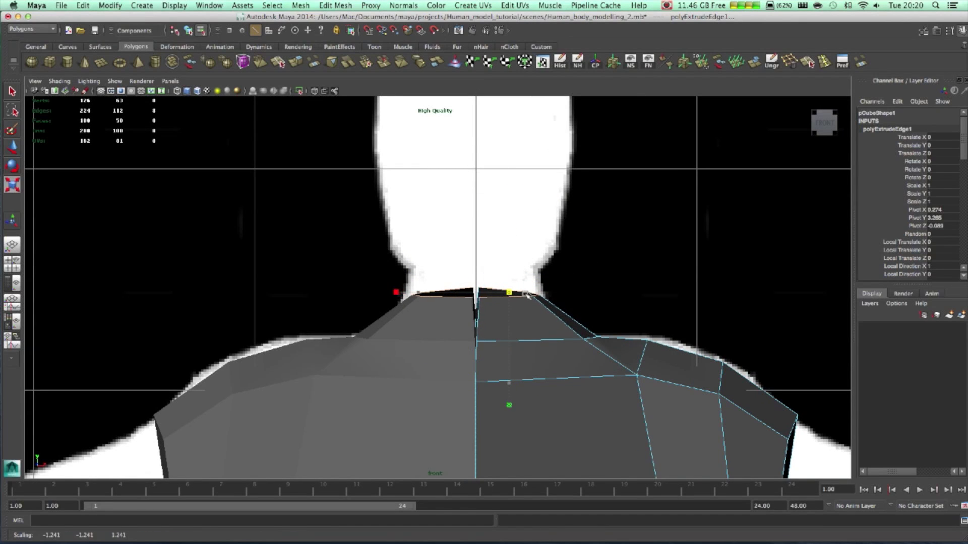
pyautogui.press('w')
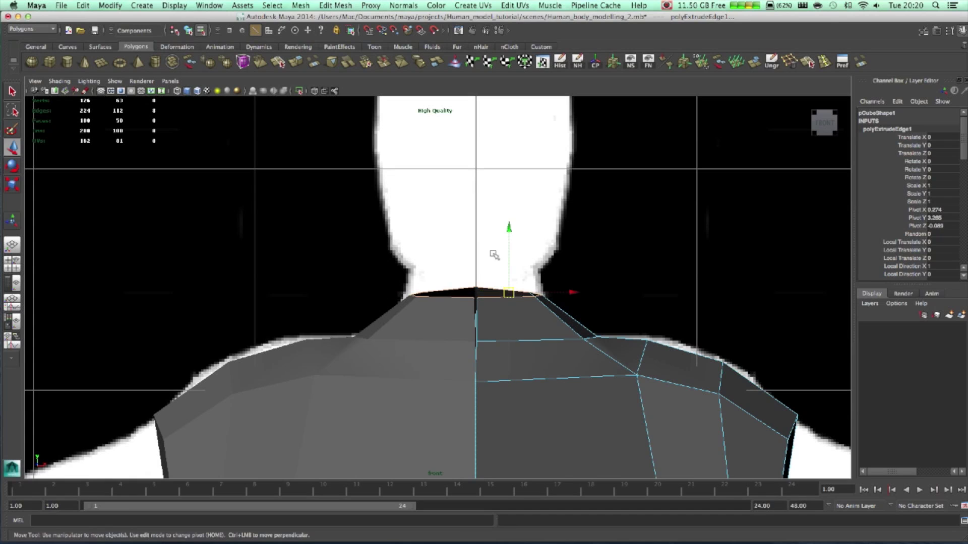
# Lower the neck border to the base of the neck and widen it to match the front silhouette, aligned with the center line
pyautogui.moveTo(509, 228); pyautogui.dragTo(505, 250)
pyautogui.press('e')
pyautogui.press('r')
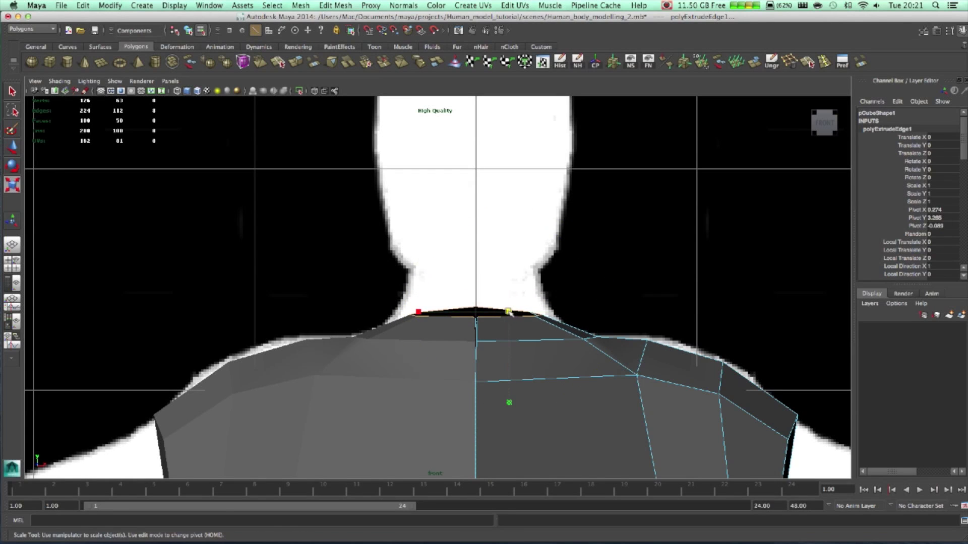
pyautogui.moveTo(508, 312); pyautogui.dragTo(582, 312)
pyautogui.press('w')
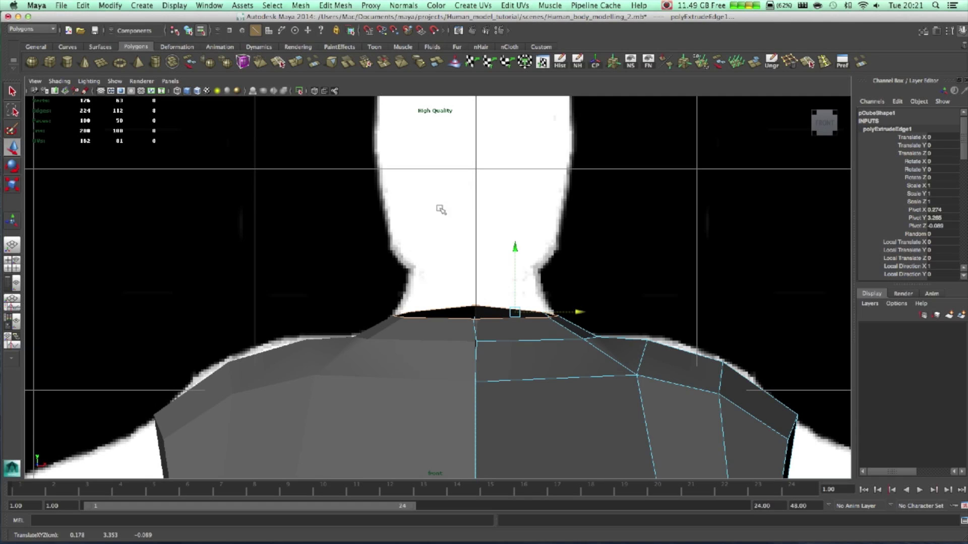
pyautogui.click(510, 281)
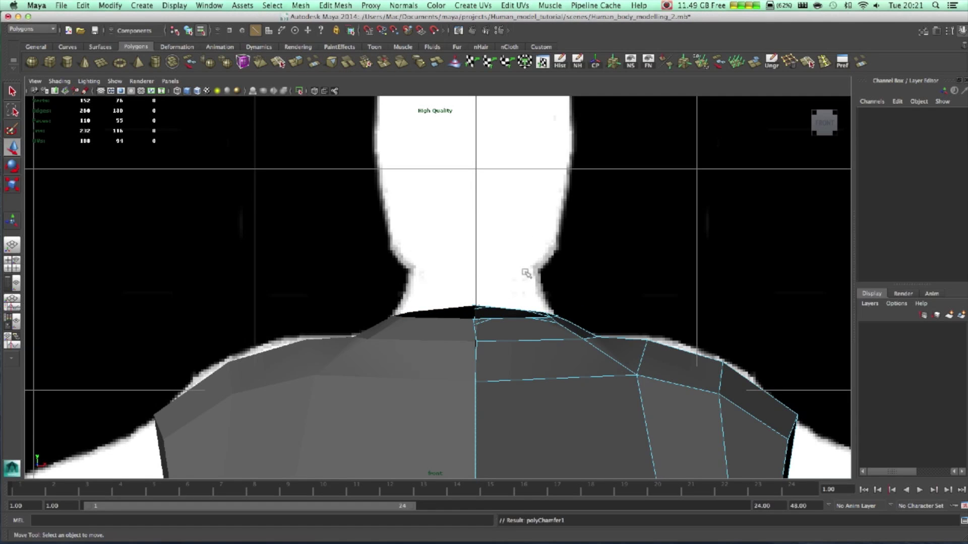
pyautogui.keyDown('alt'); pyautogui.moveTo(571, 294); pyautogui.dragTo(553, 315); pyautogui.keyUp('alt')
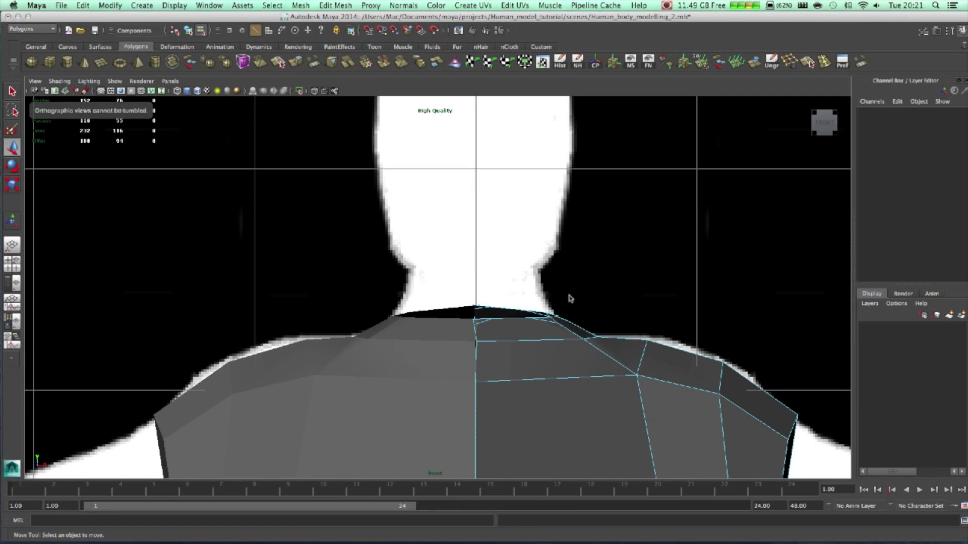
pyautogui.press('space')
pyautogui.press('space')
pyautogui.keyDown('alt'); pyautogui.moveTo(640, 177); pyautogui.dragTo(553, 225); pyautogui.keyUp('alt')
pyautogui.press('z')
# Shift the neck border slightly sideways onto the center line and extrude its edge loop upward as a second neck ring
pyautogui.keyDown('alt'); pyautogui.moveTo(506, 188); pyautogui.dragTo(529, 198); pyautogui.keyUp('alt')
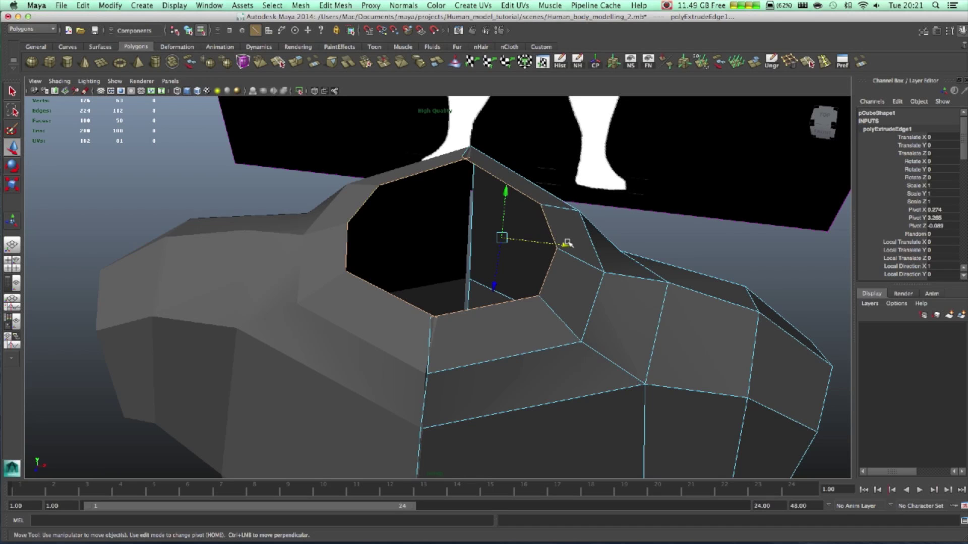
pyautogui.click(518, 277)
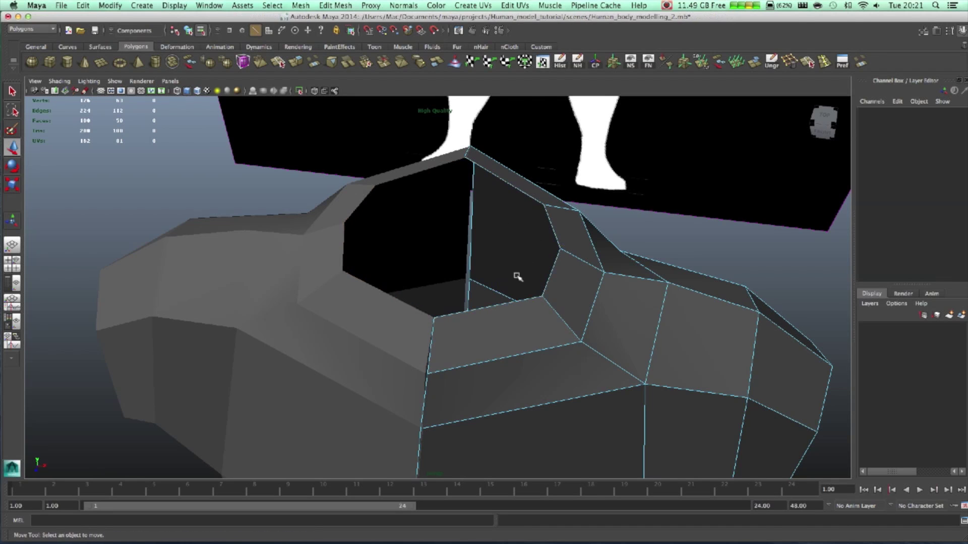
pyautogui.doubleClick(500, 301)
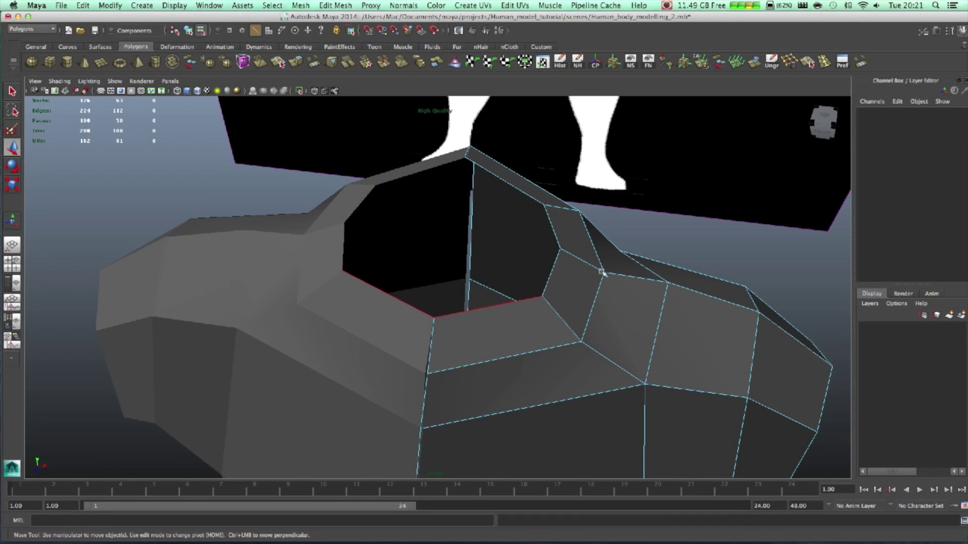
pyautogui.keyDown('shift'); pyautogui.doubleClick(553, 232); pyautogui.keyUp('shift')
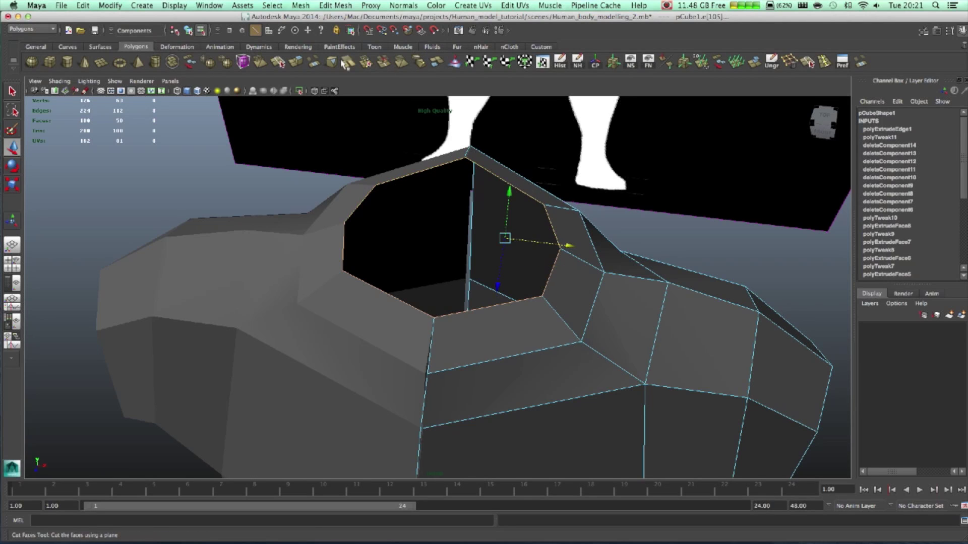
pyautogui.click(296, 61)
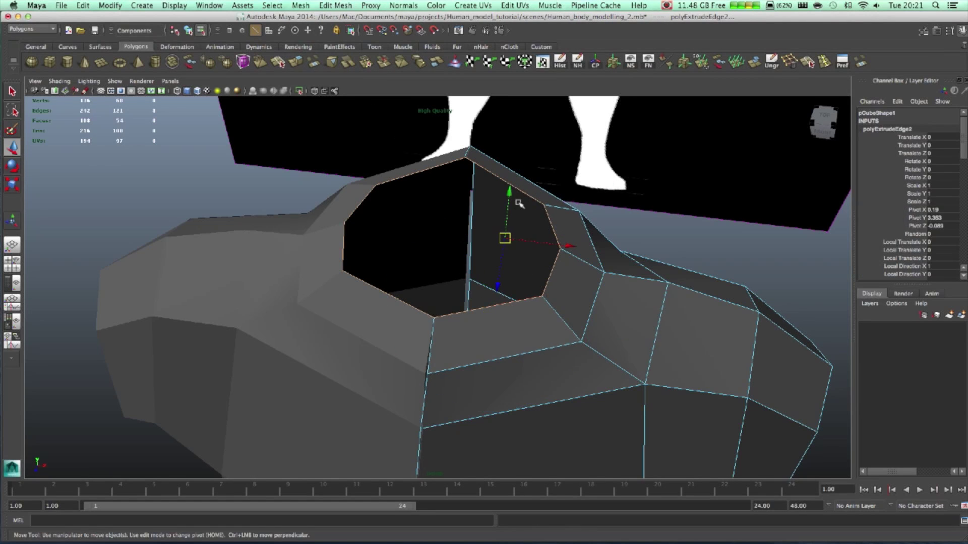
pyautogui.moveTo(511, 194); pyautogui.dragTo(510, 168)
# Scale the second neck ring down and shift it sideways so it fits the silhouette's neck and meets the center line
pyautogui.press('space')
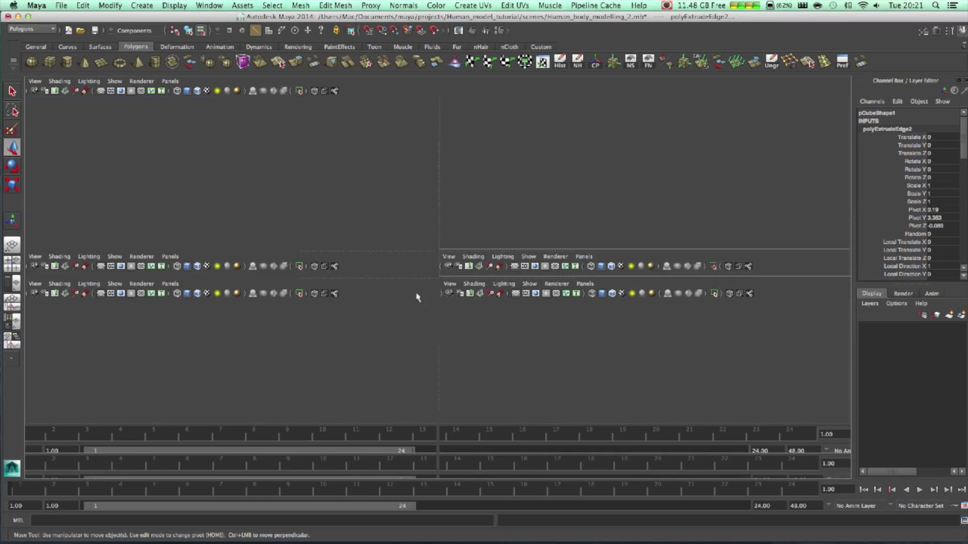
pyautogui.scroll(2, 317, 342)
pyautogui.press('space')
pyautogui.scroll(4, 583, 298)
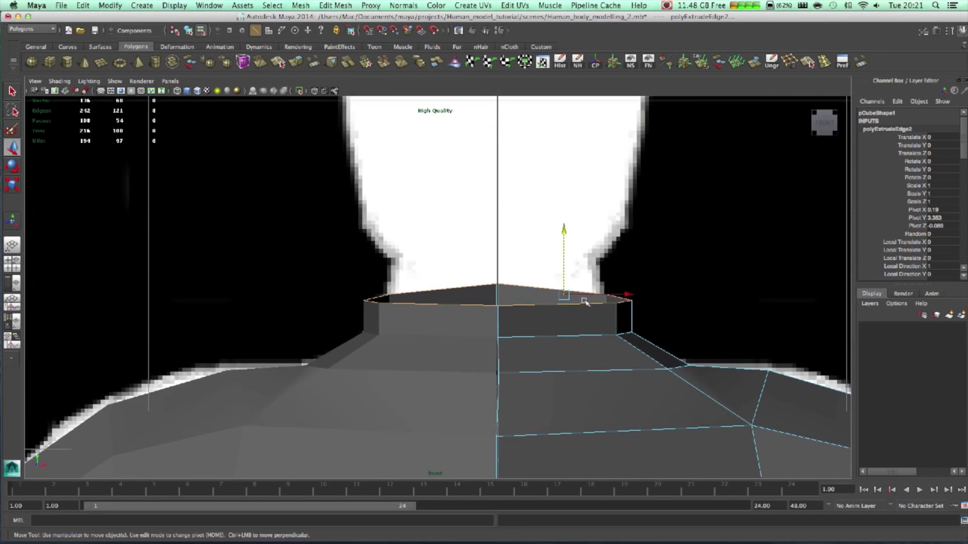
pyautogui.press('e')
pyautogui.press('r')
pyautogui.moveTo(564, 297); pyautogui.dragTo(552, 300)
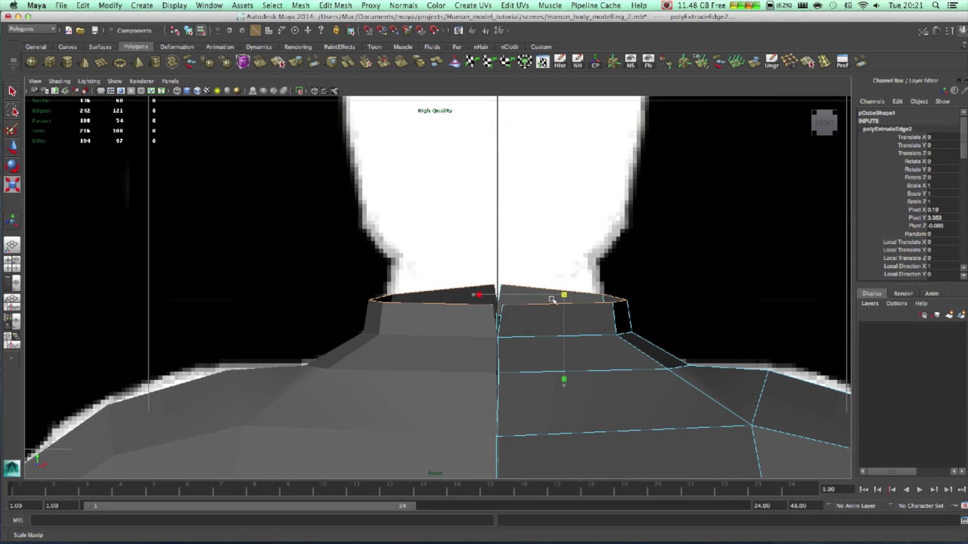
pyautogui.press('w')
pyautogui.moveTo(627, 294); pyautogui.dragTo(615, 295)
pyautogui.press('r')
pyautogui.moveTo(546, 295); pyautogui.dragTo(535, 296)
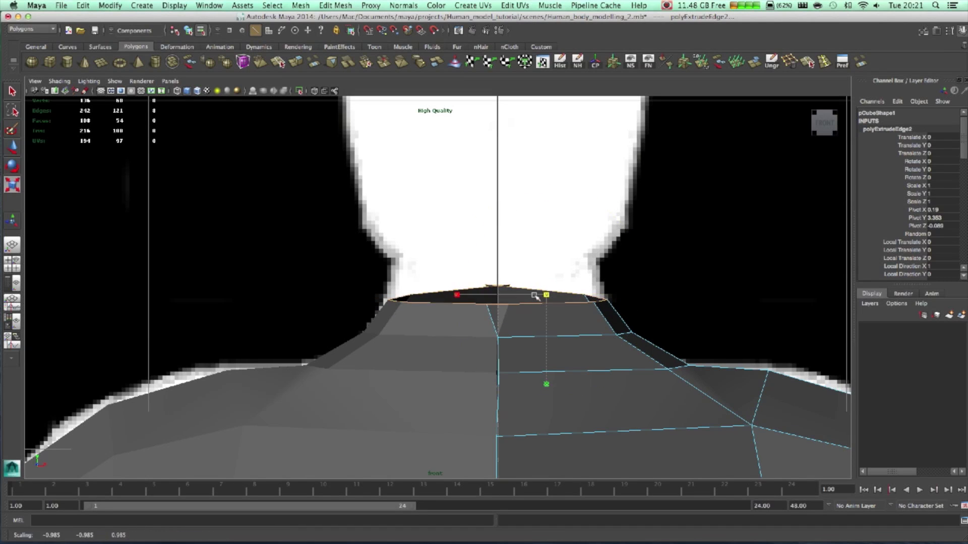
pyautogui.press('w')
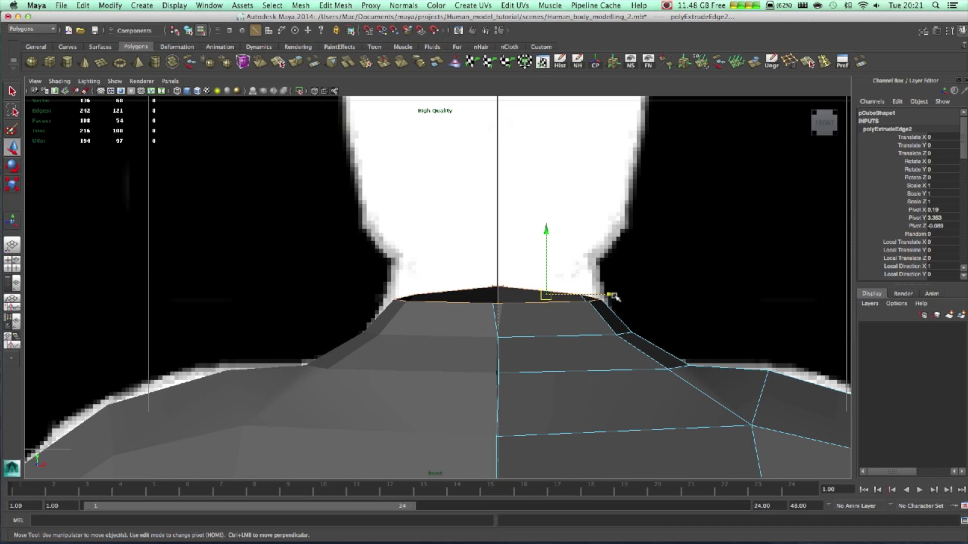
# Shift the neck border sideways to the silhouette's neck edge and review the torso in smooth preview from several angles
pyautogui.moveTo(614, 296); pyautogui.dragTo(623, 299)
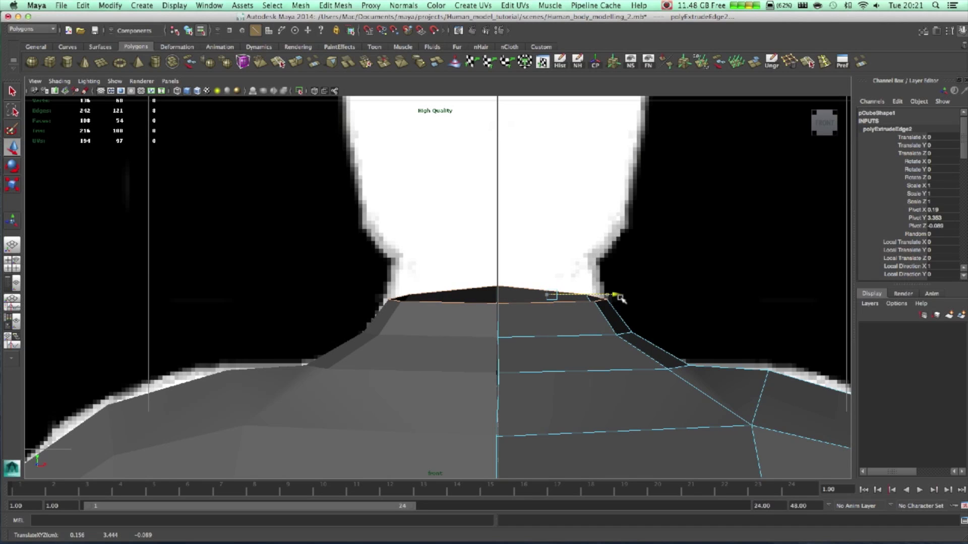
pyautogui.press('space')
pyautogui.press('space')
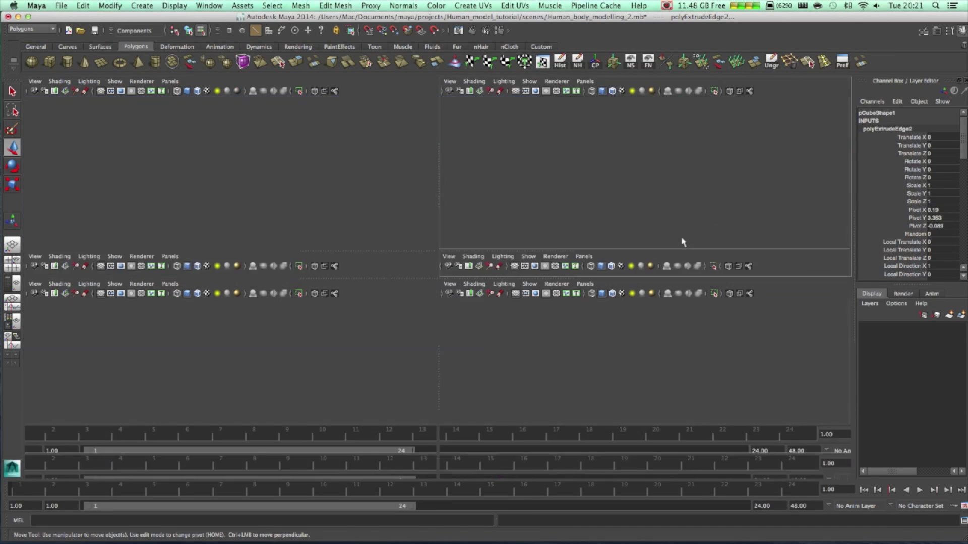
pyautogui.keyDown('alt'); pyautogui.moveTo(681, 242); pyautogui.dragTo(648, 205); pyautogui.keyUp('alt')
pyautogui.press('3')
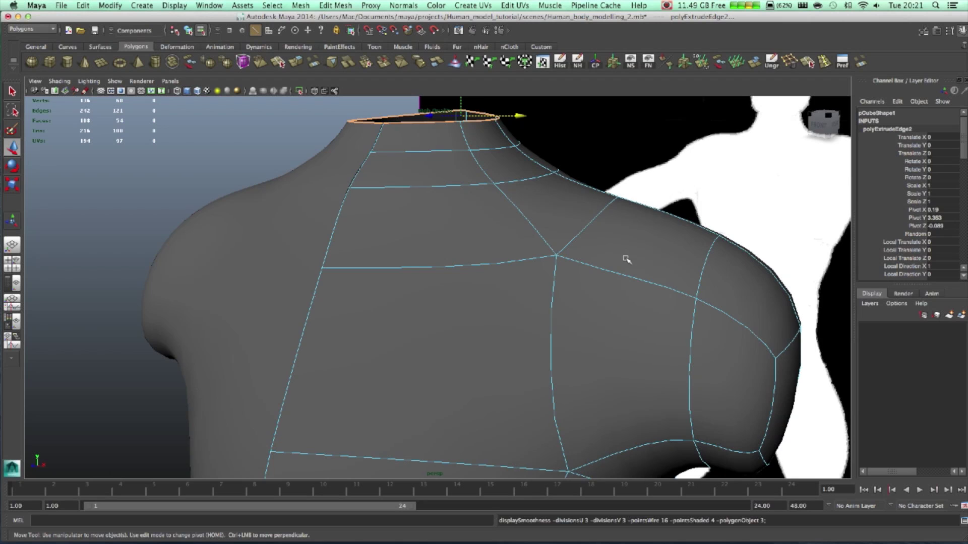
pyautogui.keyDown('alt'); pyautogui.moveTo(626, 260); pyautogui.dragTo(531, 281, button='right'); pyautogui.keyUp('alt')
pyautogui.press('F8')
pyautogui.keyDown('alt'); pyautogui.moveTo(304, 323); pyautogui.dragTo(546, 282); pyautogui.keyUp('alt')
pyautogui.press('1')
pyautogui.keyDown('alt'); pyautogui.moveTo(702, 322); pyautogui.dragTo(542, 313); pyautogui.keyUp('alt')
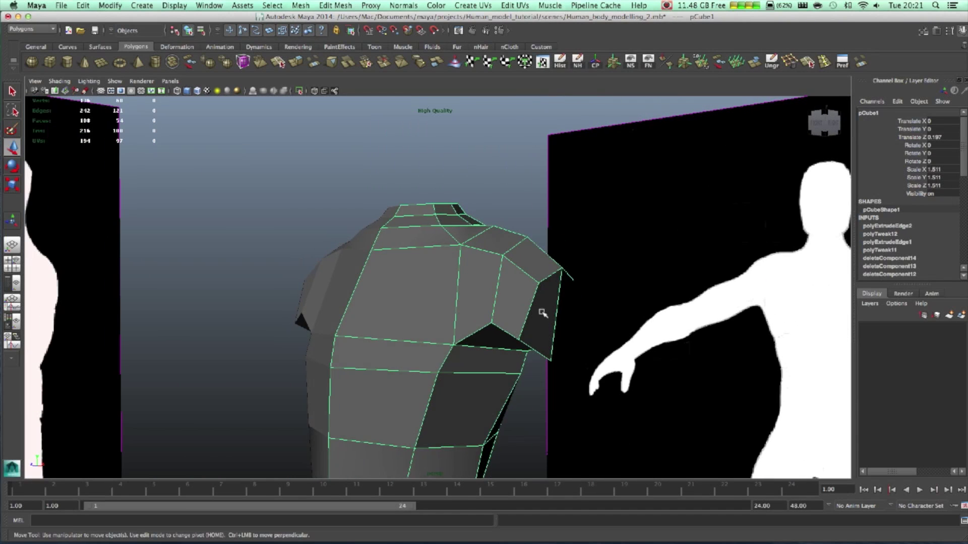
# Select the two end faces of the short arm stub and scale them down slightly to match the front silhouette
pyautogui.moveTo(537, 305); pyautogui.dragTo(537, 329, button='right')
pyautogui.click(542, 315)
pyautogui.keyDown('shift'); pyautogui.click(567, 298); pyautogui.keyUp('shift')
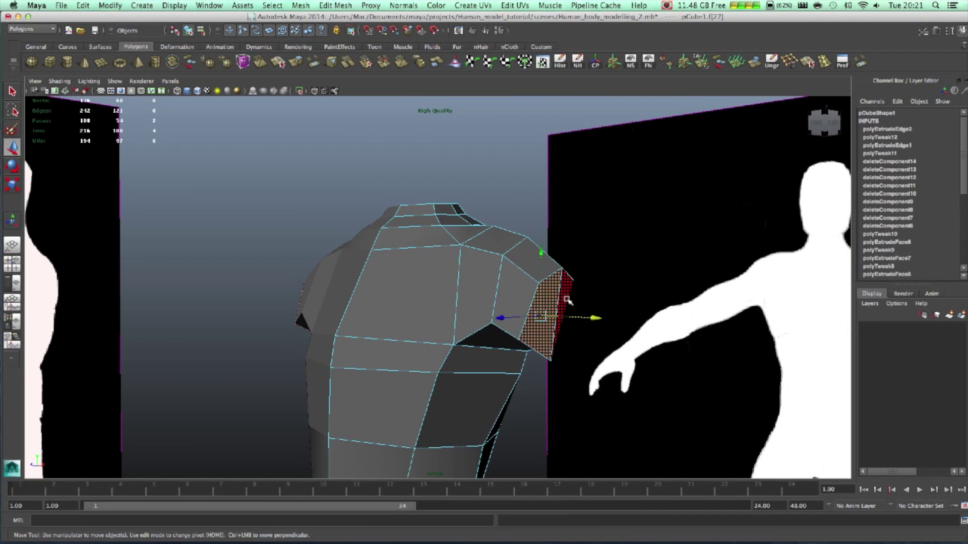
pyautogui.keyDown('alt'); pyautogui.moveTo(567, 299); pyautogui.dragTo(557, 352); pyautogui.keyUp('alt')
pyautogui.keyDown('shift'); pyautogui.click(531, 298); pyautogui.keyUp('shift')
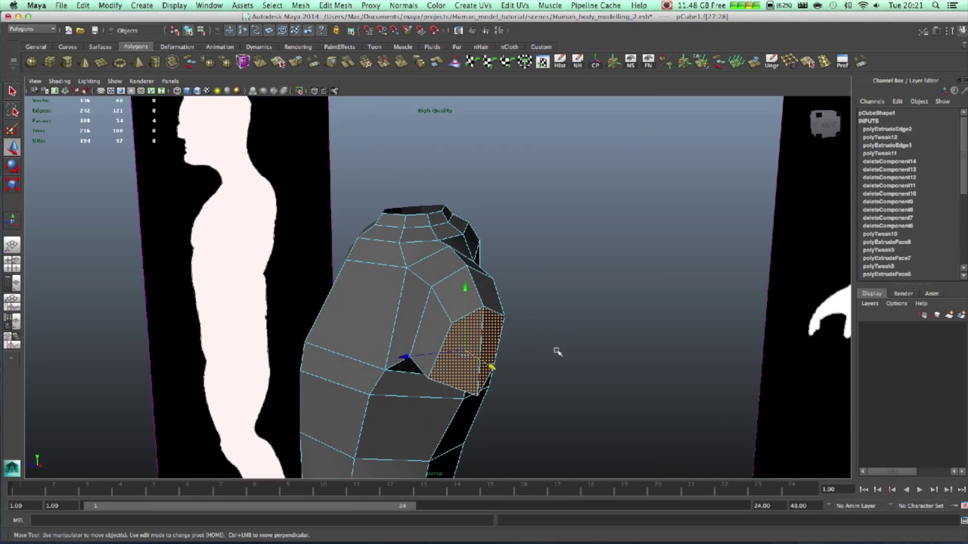
pyautogui.press('space')
pyautogui.press('space')
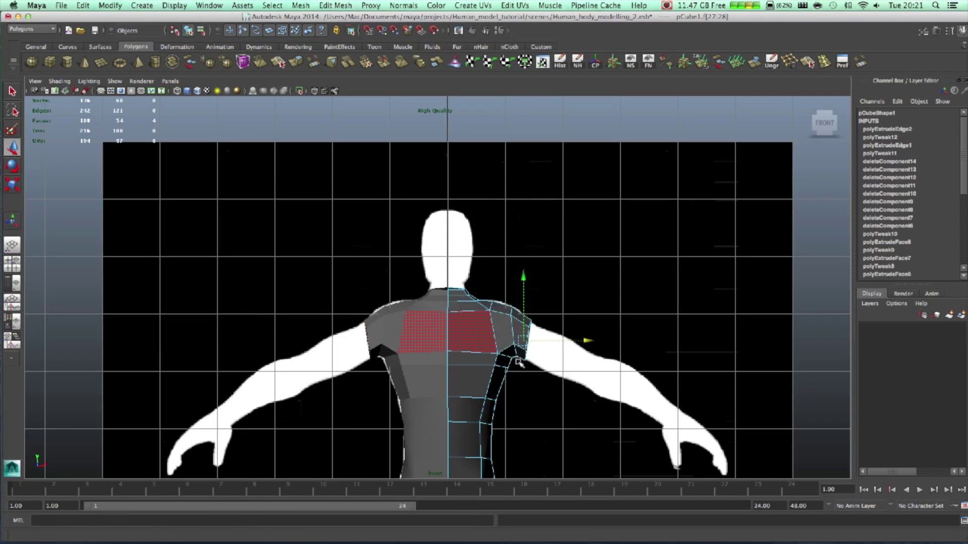
pyautogui.keyDown('alt'); pyautogui.moveTo(521, 361); pyautogui.dragTo(578, 358, button='right'); pyautogui.keyUp('alt')
pyautogui.keyDown('alt'); pyautogui.moveTo(578, 359); pyautogui.dragTo(414, 242, button='middle'); pyautogui.keyUp('alt')
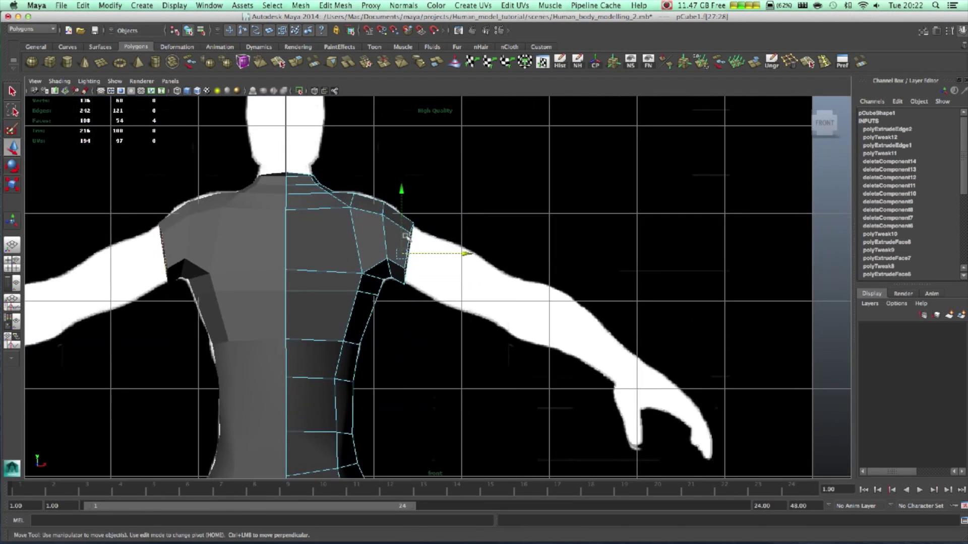
pyautogui.keyDown('alt'); pyautogui.moveTo(414, 243); pyautogui.dragTo(439, 242, button='right'); pyautogui.keyUp('alt')
pyautogui.scroll(1, 439, 241)
pyautogui.press('r')
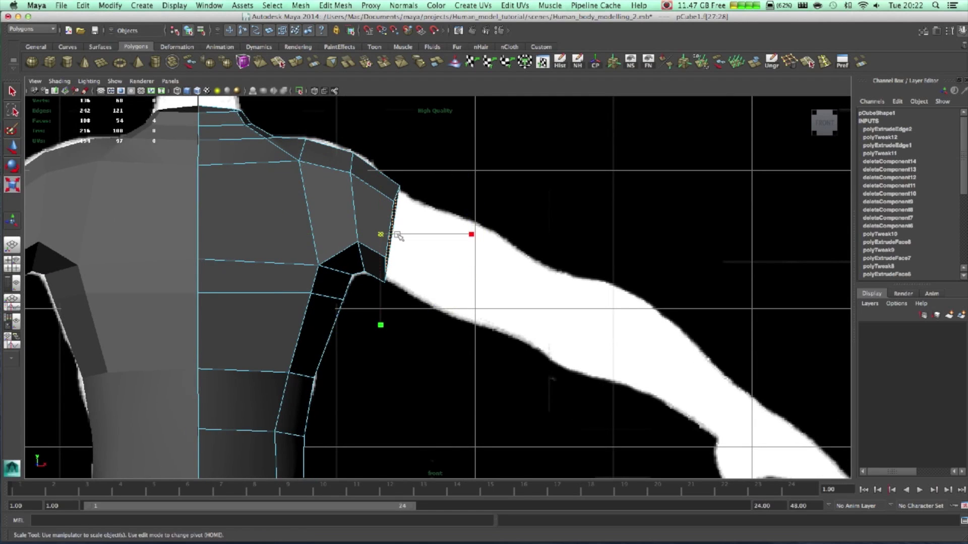
pyautogui.moveTo(383, 235); pyautogui.dragTo(382, 237)
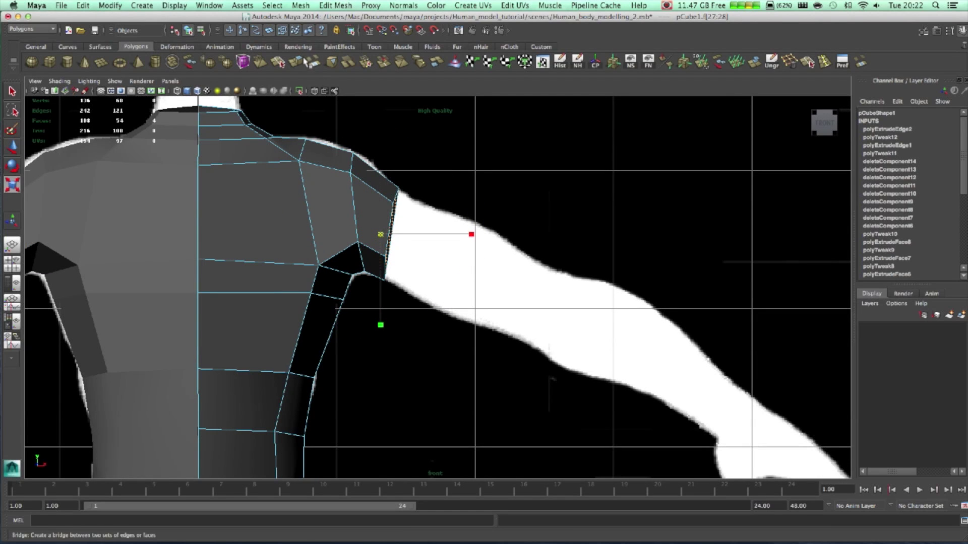
# Extrude the arm's end faces along the silhouette to the elbow, rotating and scaling them down to fit the outline
pyautogui.hotkey('ctrl', 'e')
pyautogui.moveTo(396, 235); pyautogui.dragTo(527, 312)
pyautogui.moveTo(508, 240); pyautogui.dragTo(537, 311)
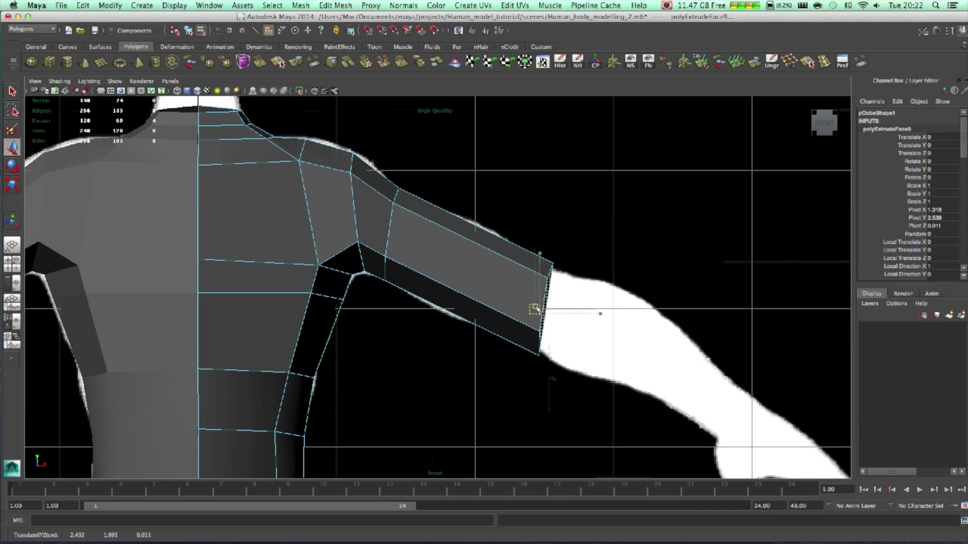
pyautogui.press('e')
pyautogui.moveTo(485, 385); pyautogui.dragTo(472, 374)
pyautogui.press('r')
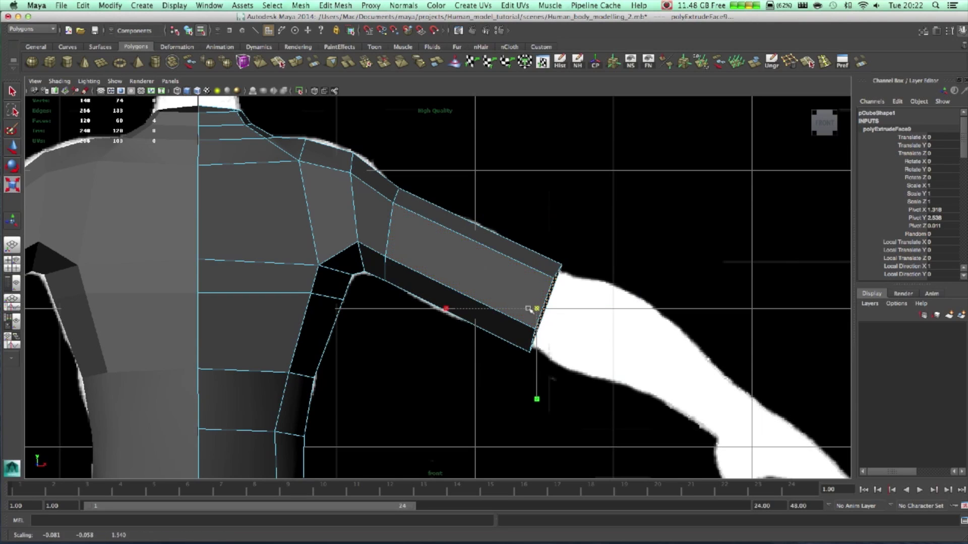
pyautogui.moveTo(529, 308); pyautogui.dragTo(525, 310)
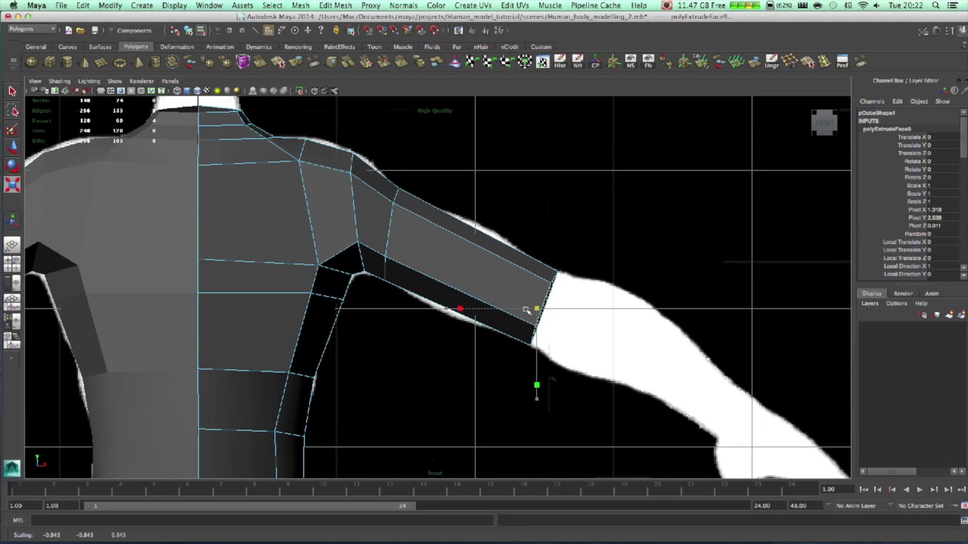
# Extrude the elbow's end faces along the forearm to the wrist and rotate them to follow the wrist's angle
pyautogui.keyDown('alt'); pyautogui.moveTo(575, 344); pyautogui.dragTo(469, 229, button='middle'); pyautogui.keyUp('alt')
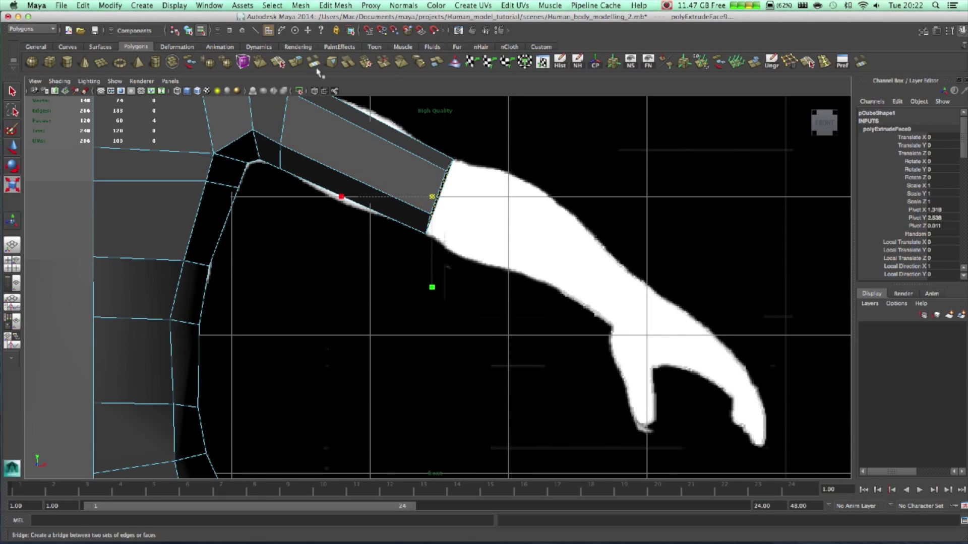
pyautogui.click(298, 63)
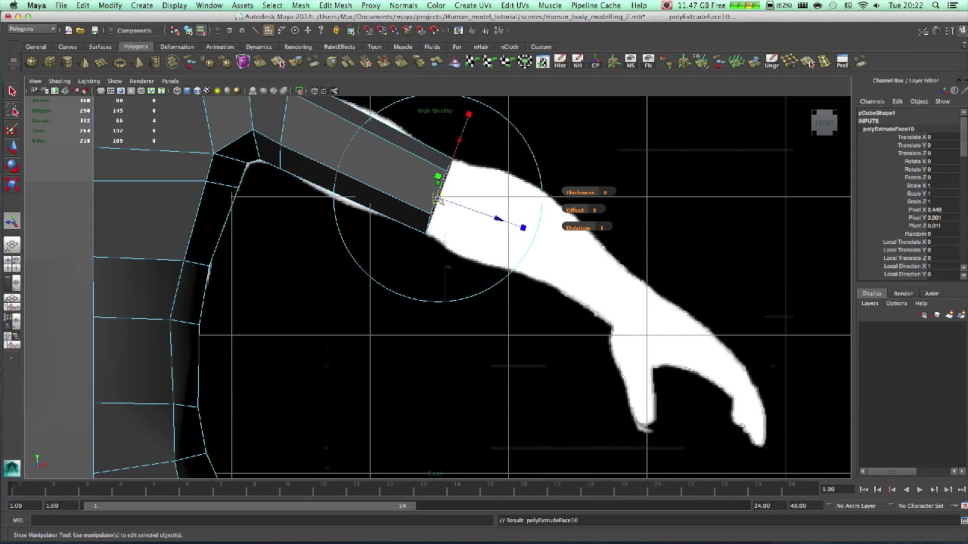
pyautogui.press('w')
pyautogui.moveTo(442, 202); pyautogui.dragTo(621, 308)
pyautogui.press('e')
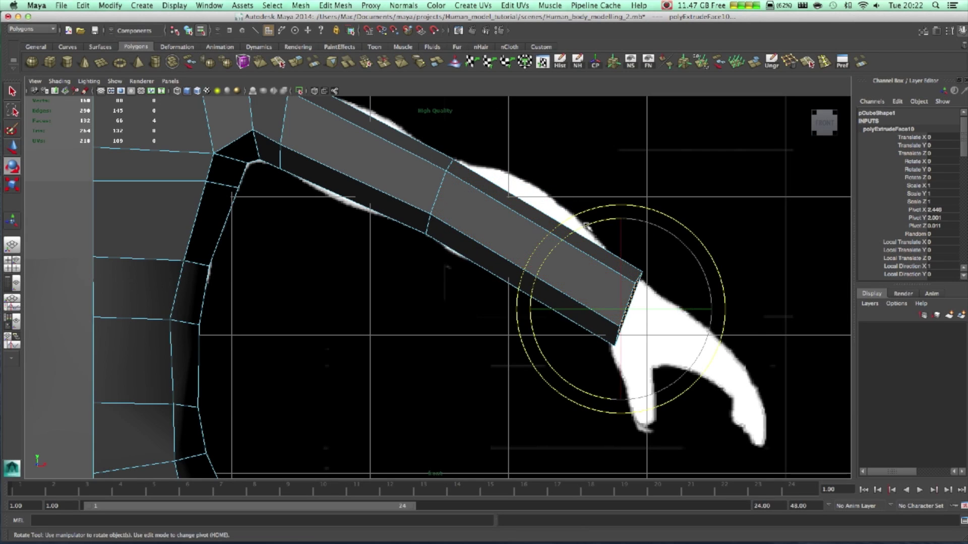
pyautogui.moveTo(586, 225); pyautogui.dragTo(614, 225)
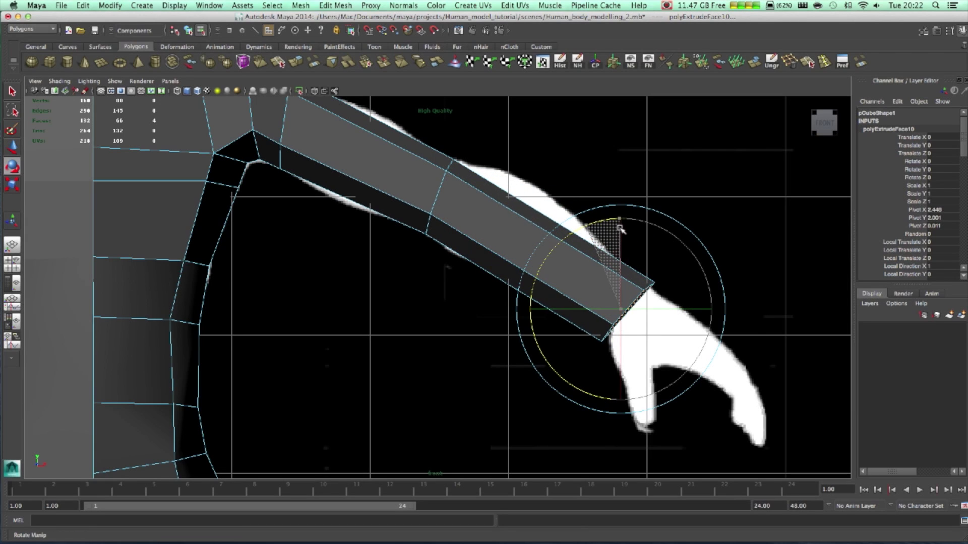
pyautogui.moveTo(620, 228); pyautogui.dragTo(621, 229)
# Scale down the wrist's end faces and nudge them into place so they fit the silhouette's wrist
pyautogui.press('r')
pyautogui.moveTo(625, 312)
pyautogui.mouseDown()
pyautogui.moveTo(605, 313)
pyautogui.moveTo(626, 306)
pyautogui.mouseUp()
pyautogui.press('w')
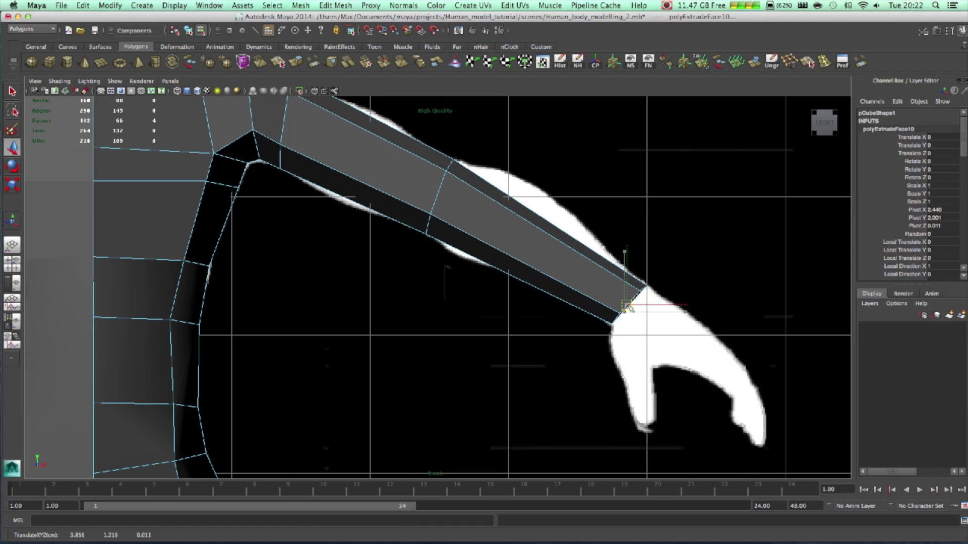
pyautogui.press('r')
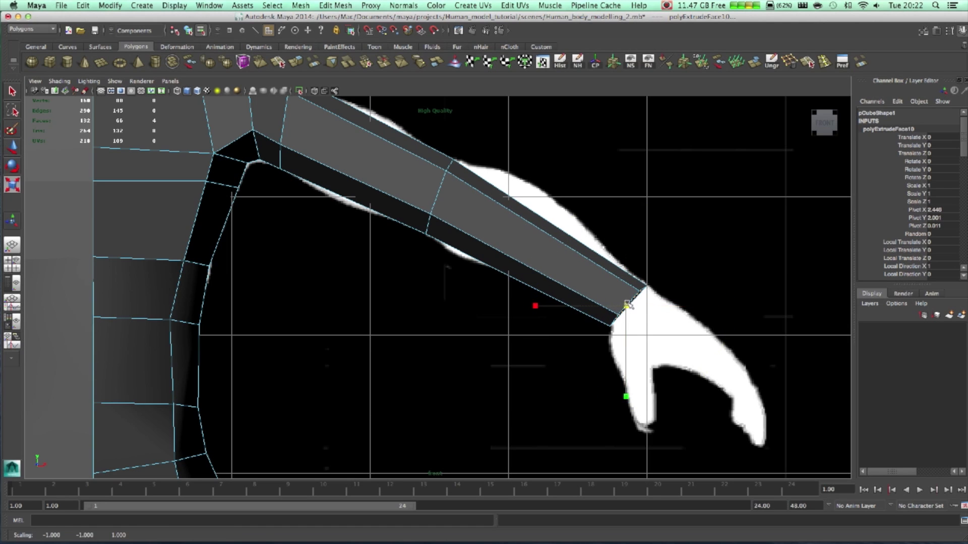
# Insert an edge loop around the forearm just past the elbow and adjust it to fit the silhouette's forearm bulge
pyautogui.keyDown('alt'); pyautogui.moveTo(471, 264); pyautogui.dragTo(510, 301, button='middle'); pyautogui.keyUp('alt')
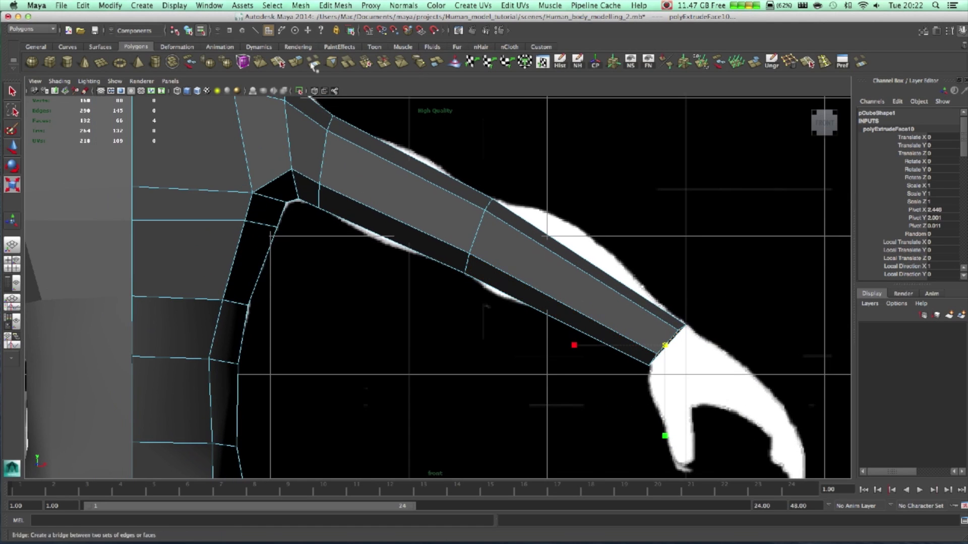
pyautogui.click(337, 6)
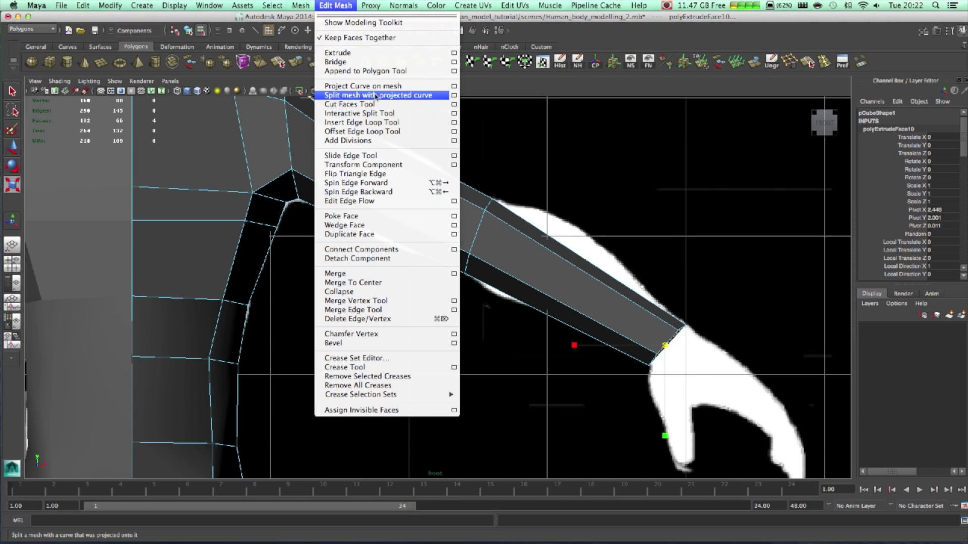
pyautogui.click(383, 123)
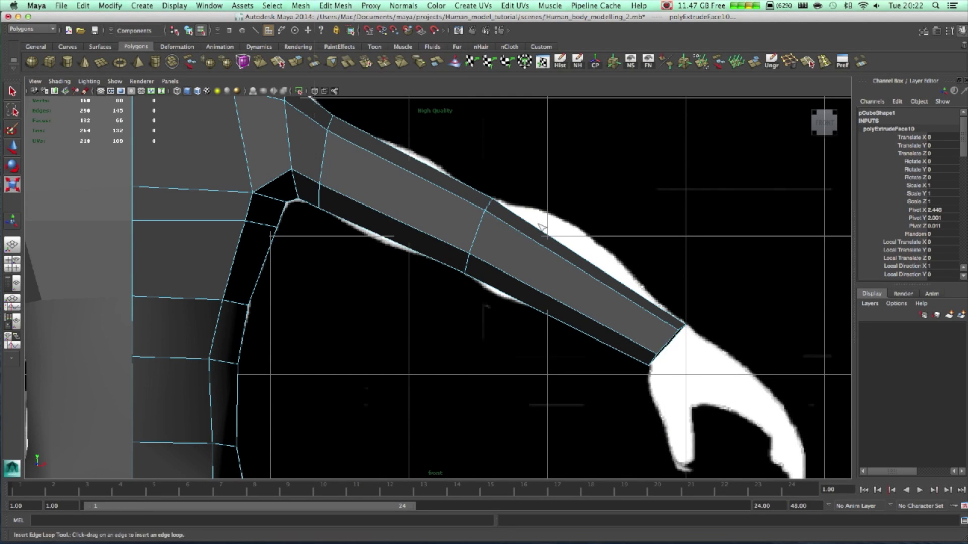
pyautogui.moveTo(551, 251)
pyautogui.mouseDown()
pyautogui.moveTo(544, 265)
pyautogui.moveTo(530, 261)
pyautogui.moveTo(541, 266)
pyautogui.mouseUp()
pyautogui.press('r')
pyautogui.press('w')
pyautogui.press('e')
pyautogui.press('r')
# Insert an edge loop around the middle of the upper arm and scale it up to fill the silhouette
pyautogui.scroll(-5, 404, 271)
pyautogui.keyDown('alt'); pyautogui.moveTo(404, 271); pyautogui.dragTo(440, 298, button='middle'); pyautogui.keyUp('alt')
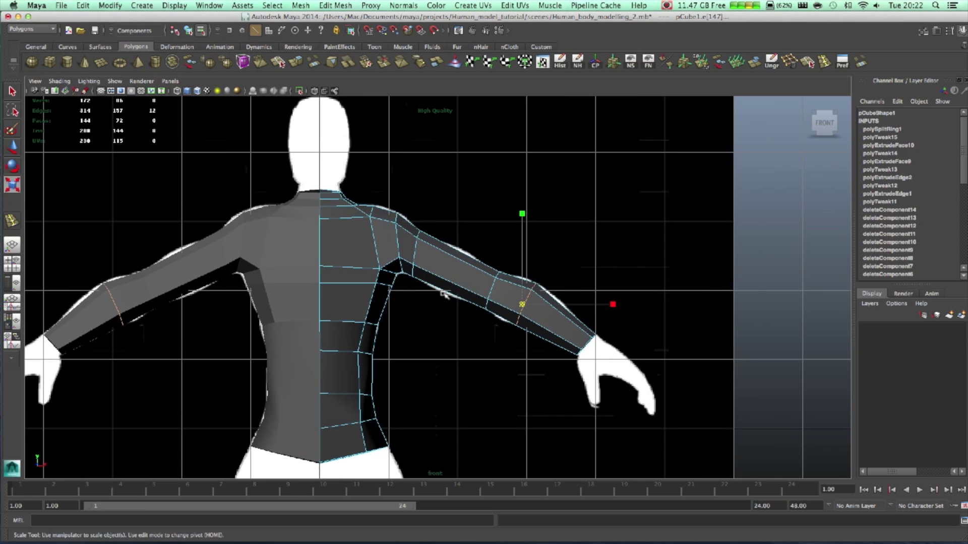
pyautogui.scroll(6, 445, 293)
pyautogui.keyDown('alt'); pyautogui.moveTo(538, 312); pyautogui.dragTo(574, 322, button='middle'); pyautogui.keyUp('alt')
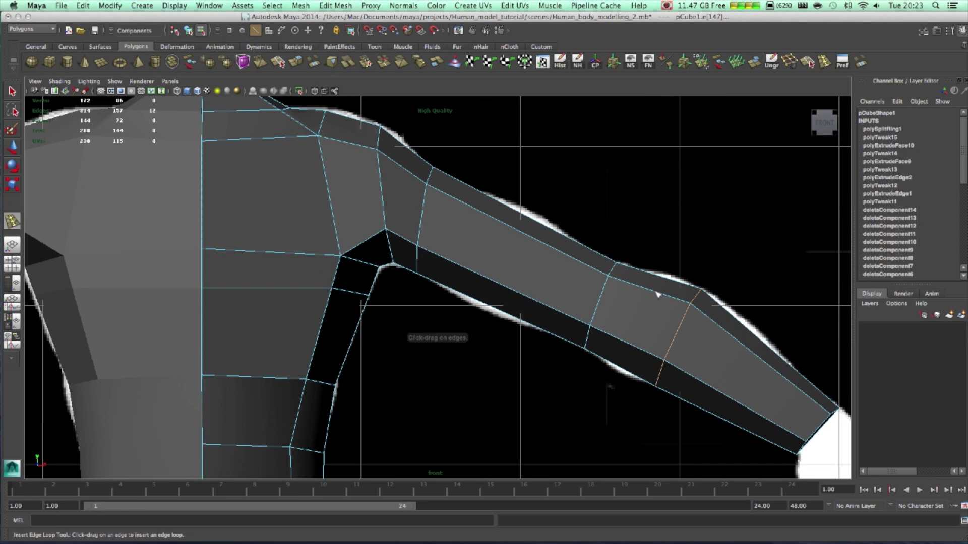
pyautogui.click(520, 233)
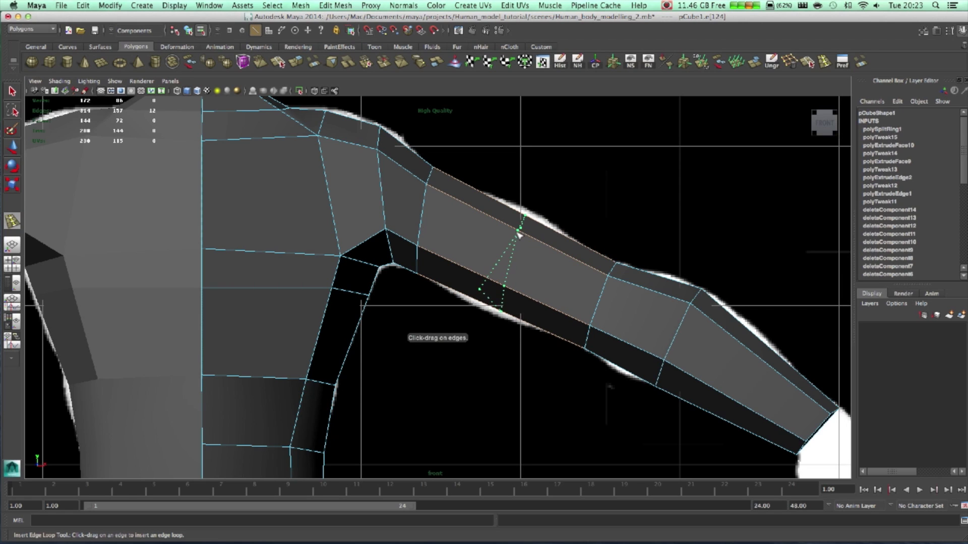
pyautogui.press('r')
pyautogui.moveTo(506, 264); pyautogui.dragTo(512, 266)
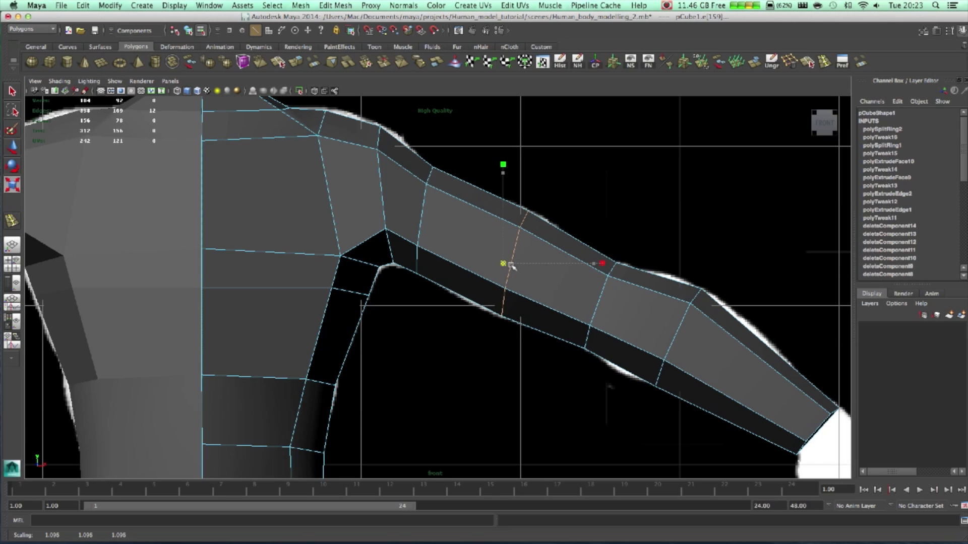
# Move the vertices along the top of the shoulder onto the front silhouette's outline
pyautogui.scroll(-10, 512, 266)
pyautogui.scroll(3, 508, 307)
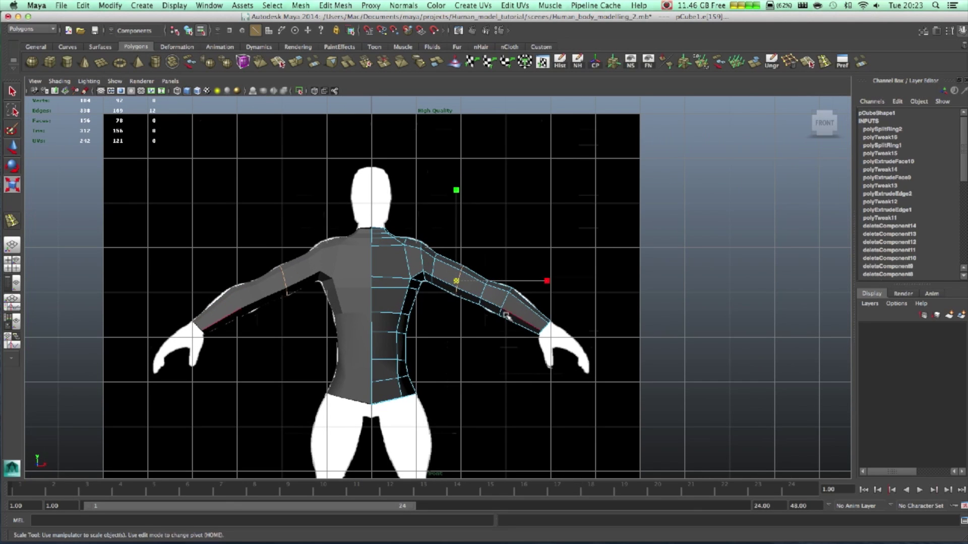
pyautogui.scroll(8, 460, 319)
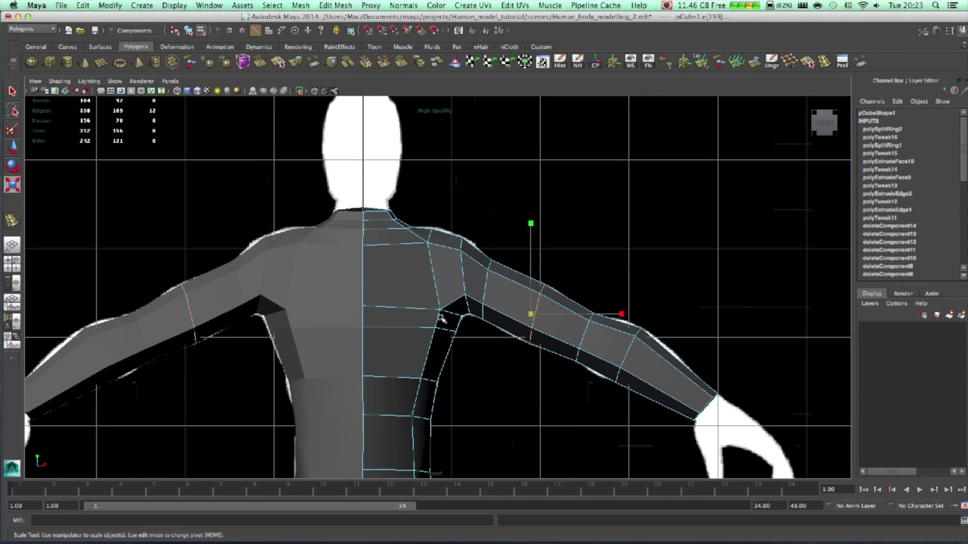
pyautogui.scroll(3, 453, 282)
pyautogui.press('w')
pyautogui.moveTo(444, 206); pyautogui.dragTo(426, 161, button='right')
pyautogui.click(426, 161)
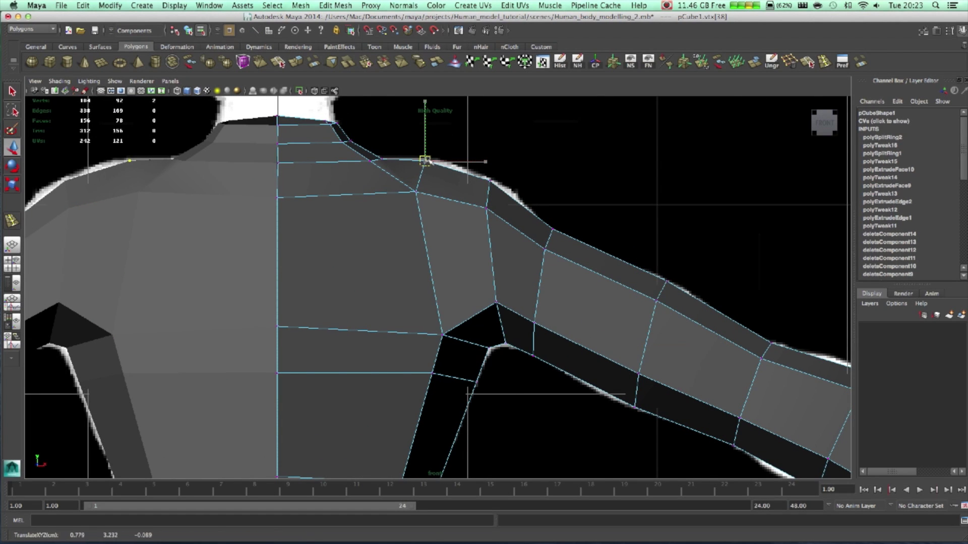
pyautogui.click(491, 180)
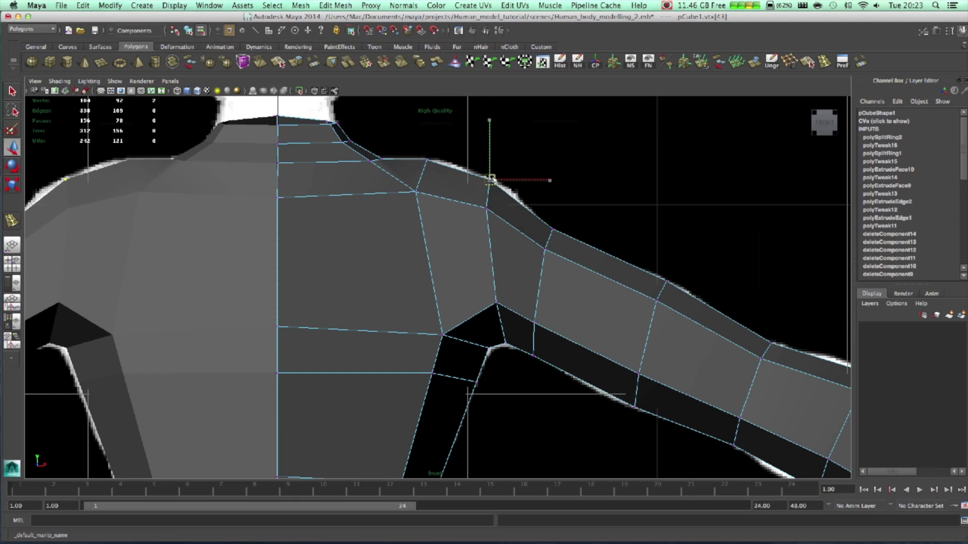
# Reposition the lower back vertices at the elbow and mid upper arm in the perspective view to round the arm
pyautogui.press('space')
pyautogui.press('space')
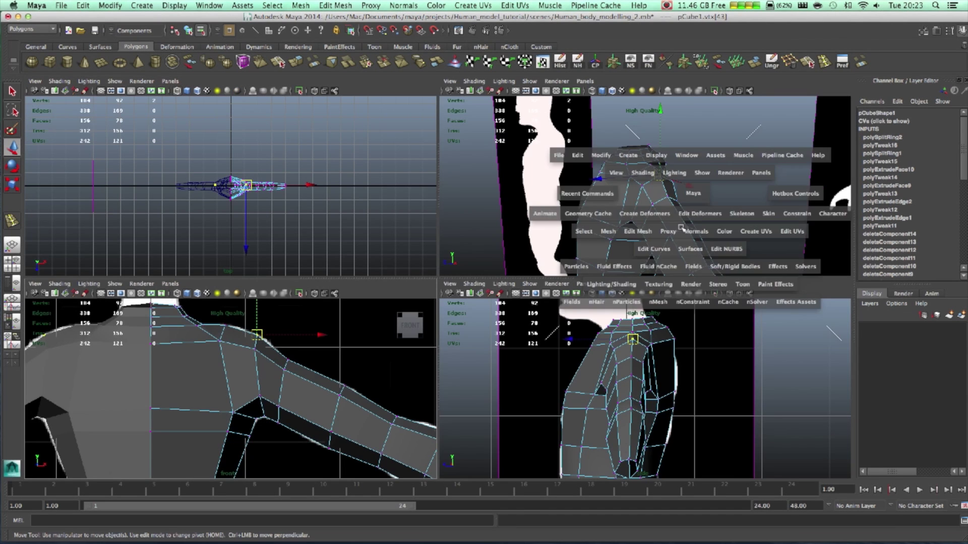
pyautogui.keyDown('alt'); pyautogui.moveTo(611, 264); pyautogui.dragTo(613, 205); pyautogui.keyUp('alt')
pyautogui.keyDown('alt'); pyautogui.moveTo(612, 205); pyautogui.dragTo(658, 189, button='middle'); pyautogui.keyUp('alt')
pyautogui.keyDown('alt'); pyautogui.moveTo(188, 385); pyautogui.dragTo(287, 361, button='right'); pyautogui.keyUp('alt')
pyautogui.keyDown('alt'); pyautogui.moveTo(288, 361); pyautogui.dragTo(421, 309, button='middle'); pyautogui.keyUp('alt')
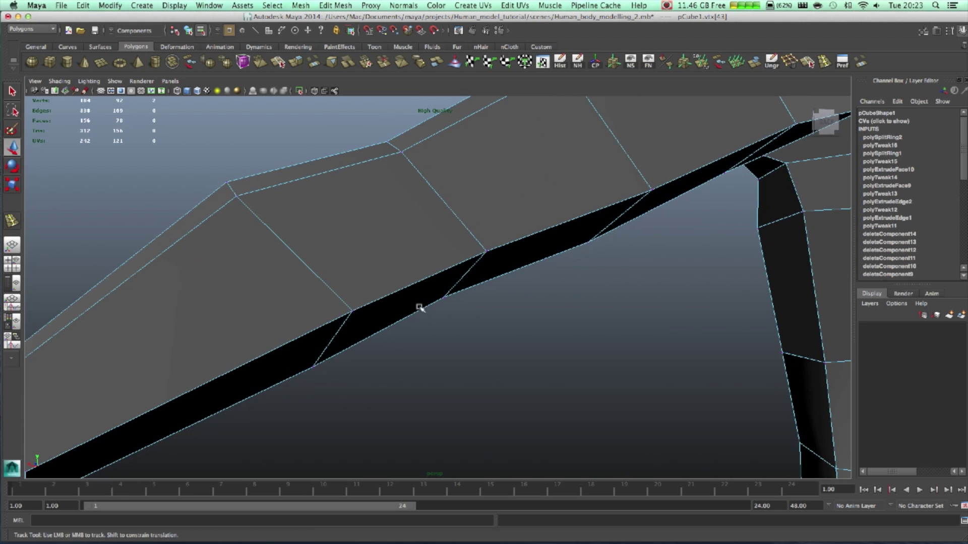
pyautogui.keyDown('alt'); pyautogui.moveTo(398, 349); pyautogui.dragTo(538, 311); pyautogui.keyUp('alt')
pyautogui.moveTo(466, 234); pyautogui.dragTo(489, 224)
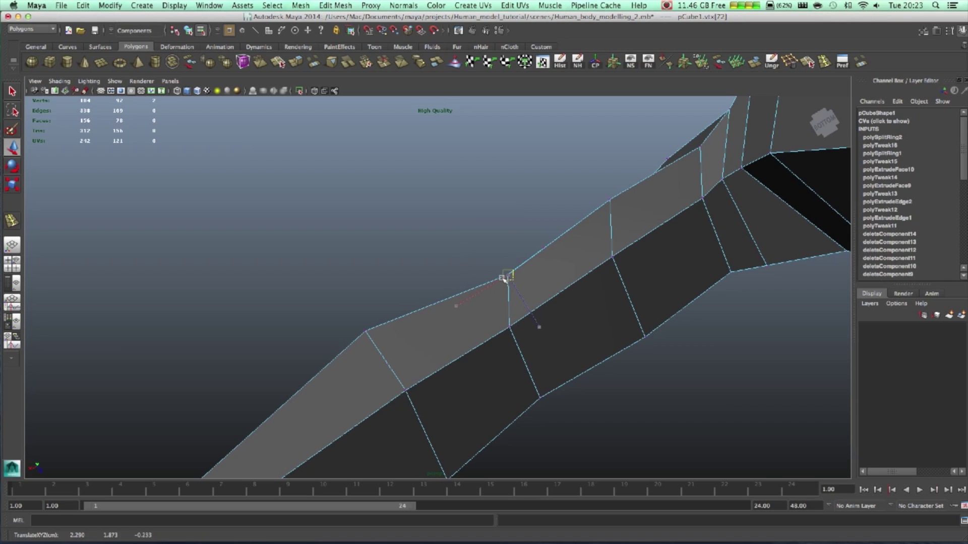
pyautogui.keyDown('alt'); pyautogui.moveTo(621, 245); pyautogui.dragTo(514, 241, button='middle'); pyautogui.keyUp('alt')
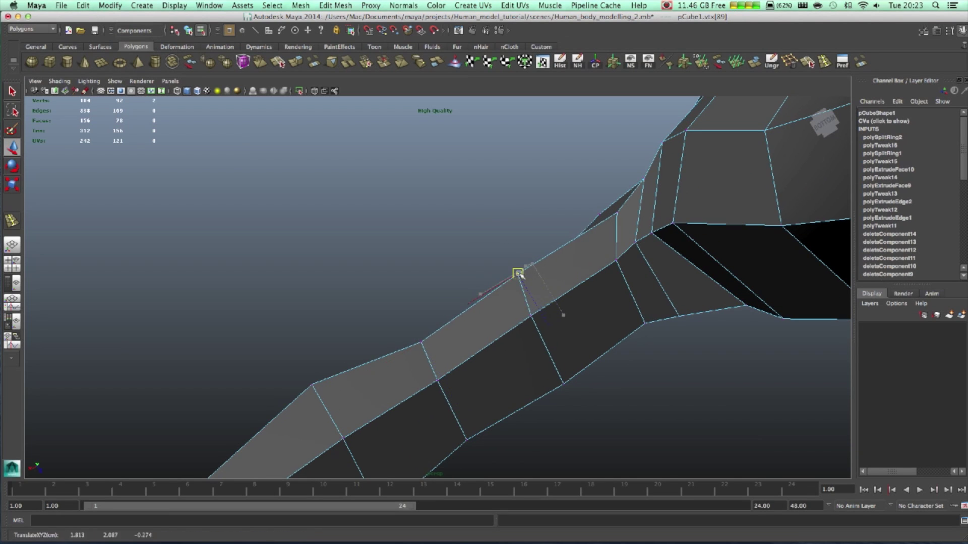
pyautogui.keyDown('alt'); pyautogui.moveTo(518, 275); pyautogui.dragTo(650, 292); pyautogui.keyUp('alt')
pyautogui.keyDown('alt'); pyautogui.moveTo(651, 292); pyautogui.dragTo(562, 421, button='middle'); pyautogui.keyUp('alt')
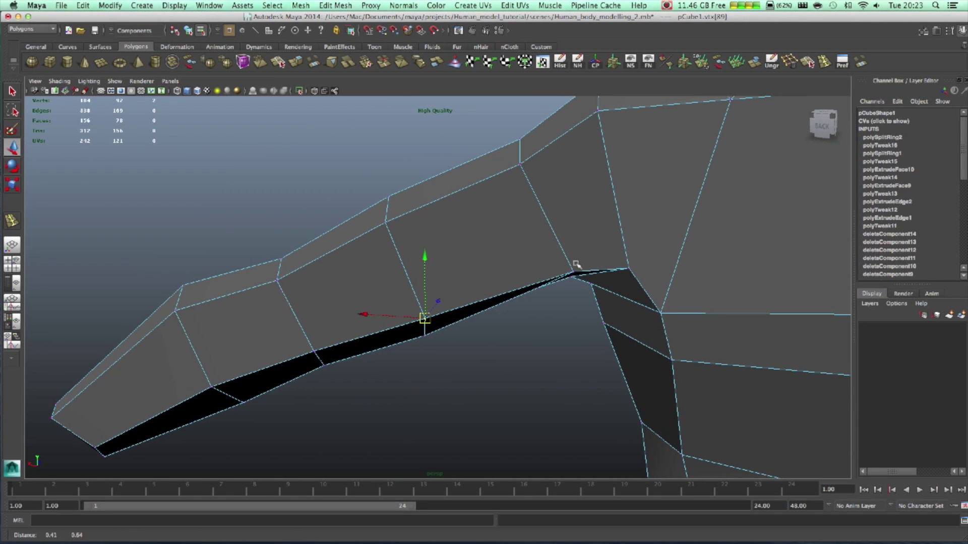
# Reposition the lower back vertex at the armpit to smooth the underside where the arm meets the torso
pyautogui.click(574, 274)
pyautogui.keyDown('alt'); pyautogui.moveTo(574, 275); pyautogui.dragTo(470, 258); pyautogui.keyUp('alt')
pyautogui.moveTo(613, 286)
pyautogui.keyDown('alt'); pyautogui.mouseDown()
pyautogui.moveTo(628, 264)
pyautogui.moveTo(618, 229)
pyautogui.moveTo(613, 273)
pyautogui.mouseUp(); pyautogui.keyUp('alt')
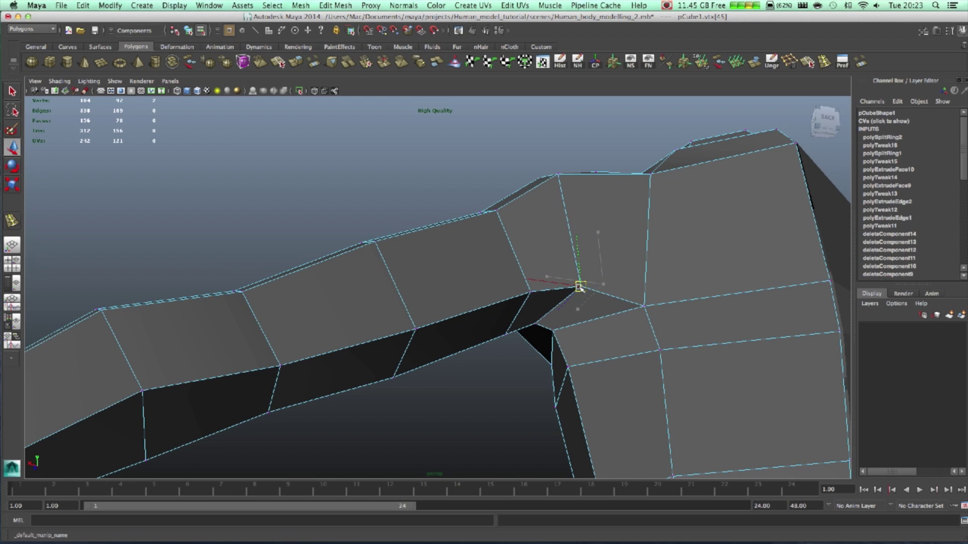
# Adjust the lower back vertex at the wrist end of the arm to refine the wrist's outline
pyautogui.keyDown('alt'); pyautogui.moveTo(648, 343); pyautogui.dragTo(272, 353); pyautogui.keyUp('alt')
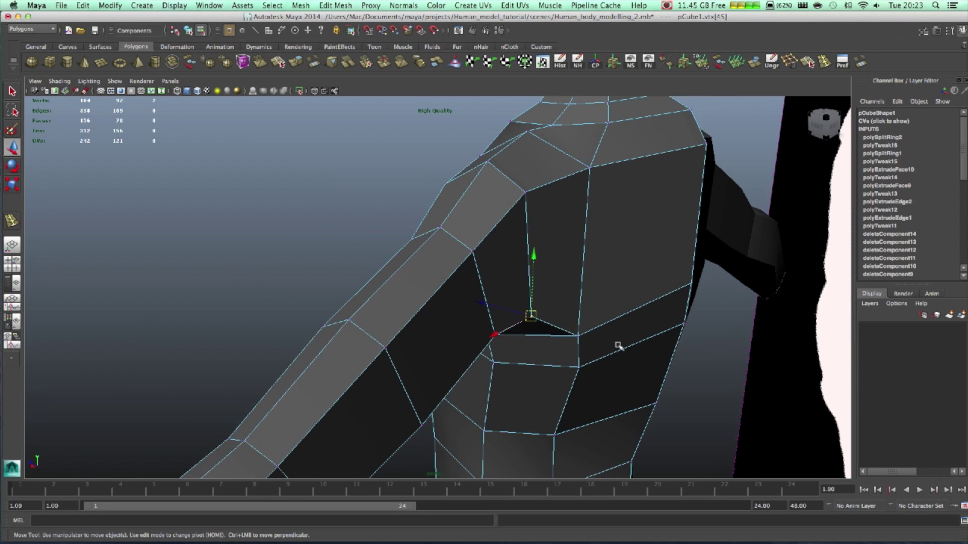
pyautogui.keyDown('alt'); pyautogui.moveTo(326, 345); pyautogui.dragTo(324, 399, button='right'); pyautogui.keyUp('alt')
pyautogui.keyDown('alt'); pyautogui.moveTo(356, 388); pyautogui.dragTo(456, 226); pyautogui.keyUp('alt')
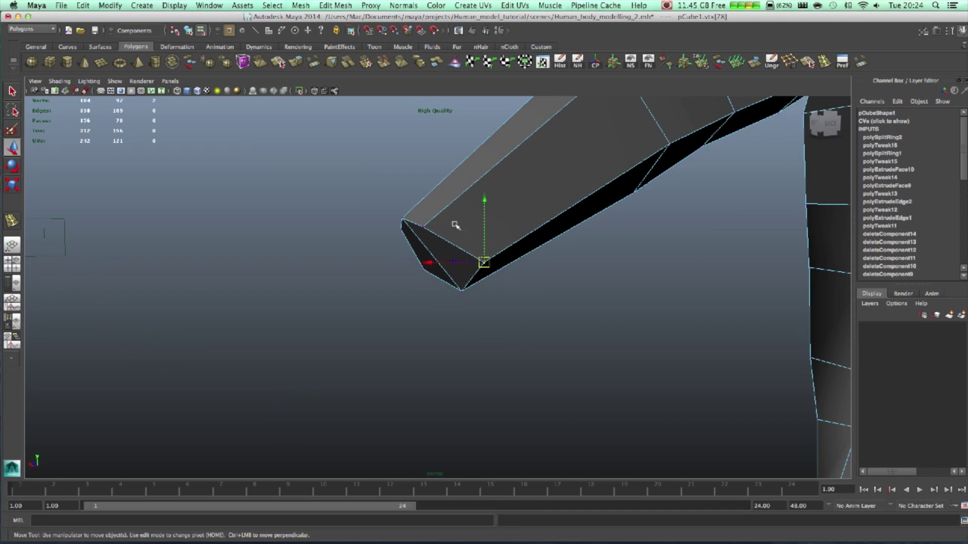
pyautogui.keyDown('alt'); pyautogui.moveTo(460, 271); pyautogui.dragTo(435, 371, button='right'); pyautogui.keyUp('alt')
pyautogui.keyDown('alt'); pyautogui.moveTo(435, 371); pyautogui.dragTo(451, 348); pyautogui.keyUp('alt')
pyautogui.click(489, 342)
pyautogui.keyDown('alt'); pyautogui.moveTo(489, 343); pyautogui.dragTo(686, 251, button='middle'); pyautogui.keyUp('alt')
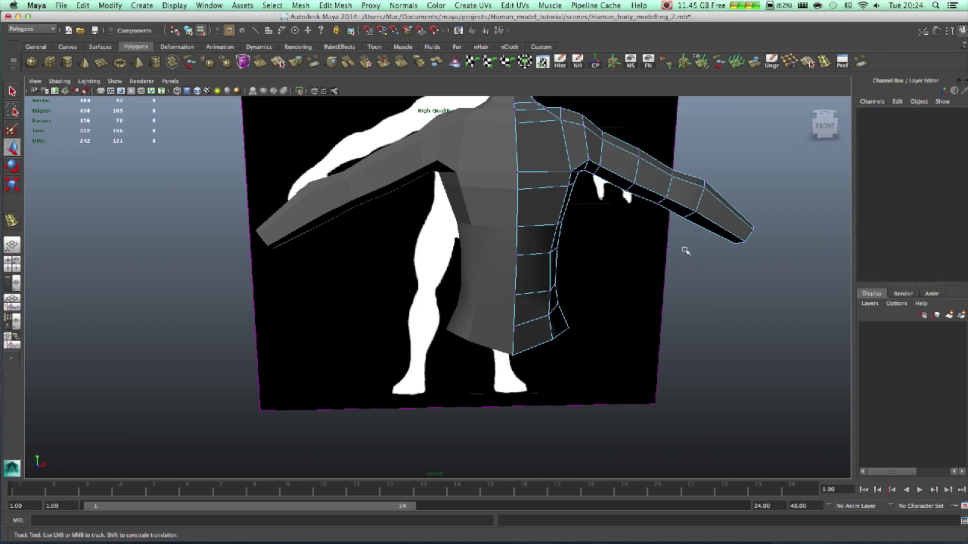
# Extrude the faces on the underside of the torso straight down to the front silhouette's crotch
pyautogui.keyDown('alt'); pyautogui.moveTo(459, 290); pyautogui.dragTo(425, 283); pyautogui.keyUp('alt')
pyautogui.keyDown('alt'); pyautogui.moveTo(425, 283); pyautogui.dragTo(478, 296, button='right'); pyautogui.keyUp('alt')
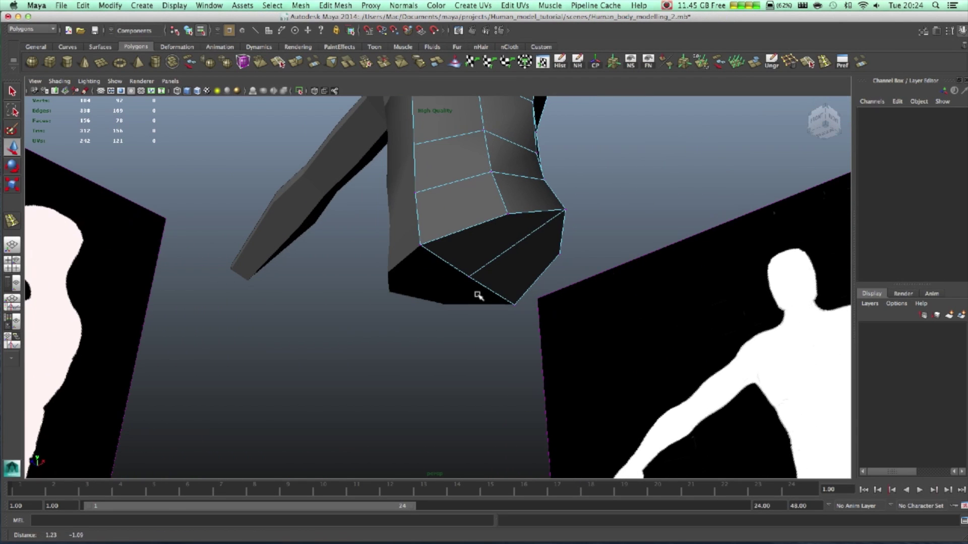
pyautogui.click(476, 260)
pyautogui.keyDown('shift'); pyautogui.click(509, 281); pyautogui.keyUp('shift')
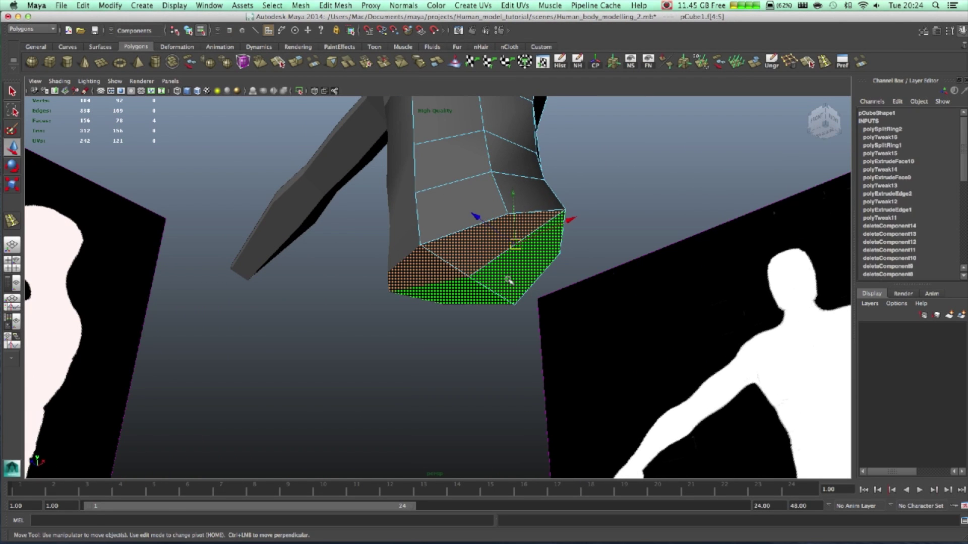
pyautogui.keyDown('alt'); pyautogui.moveTo(510, 281); pyautogui.dragTo(491, 367); pyautogui.keyUp('alt')
pyautogui.press('space')
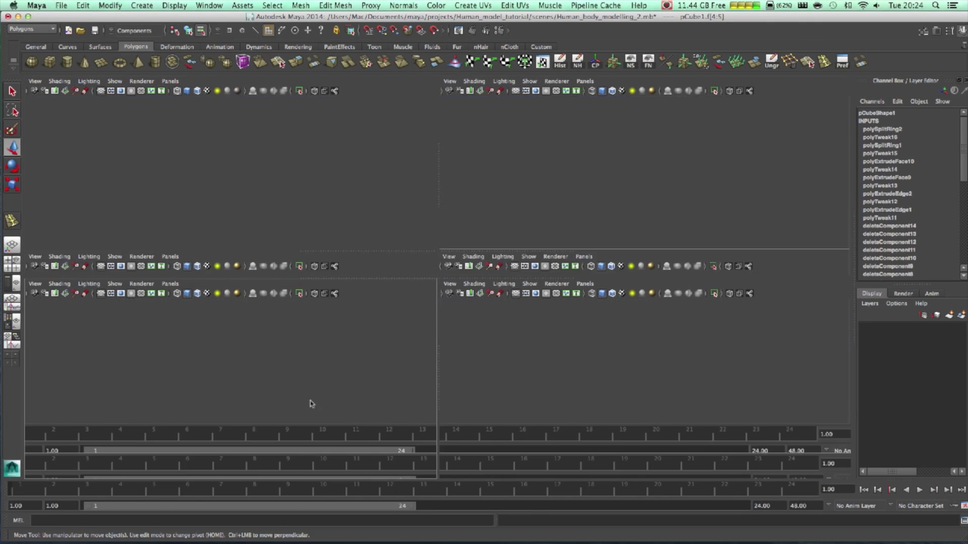
pyautogui.press('space')
pyautogui.keyDown('alt'); pyautogui.moveTo(339, 398); pyautogui.dragTo(351, 297, button='middle'); pyautogui.keyUp('alt')
pyautogui.keyDown('alt'); pyautogui.moveTo(351, 298); pyautogui.dragTo(399, 310, button='right'); pyautogui.keyUp('alt')
pyautogui.scroll(6, 409, 302)
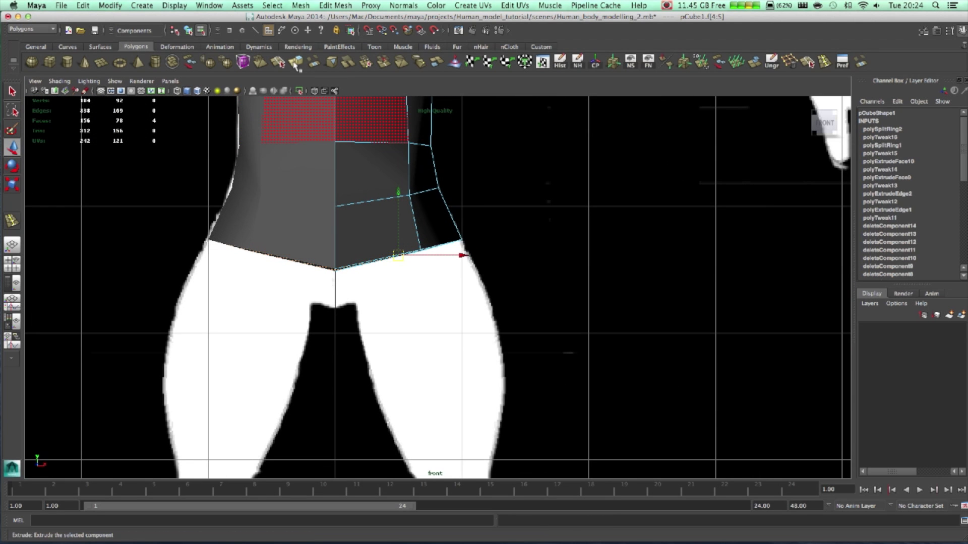
pyautogui.click(314, 61)
pyautogui.press('w')
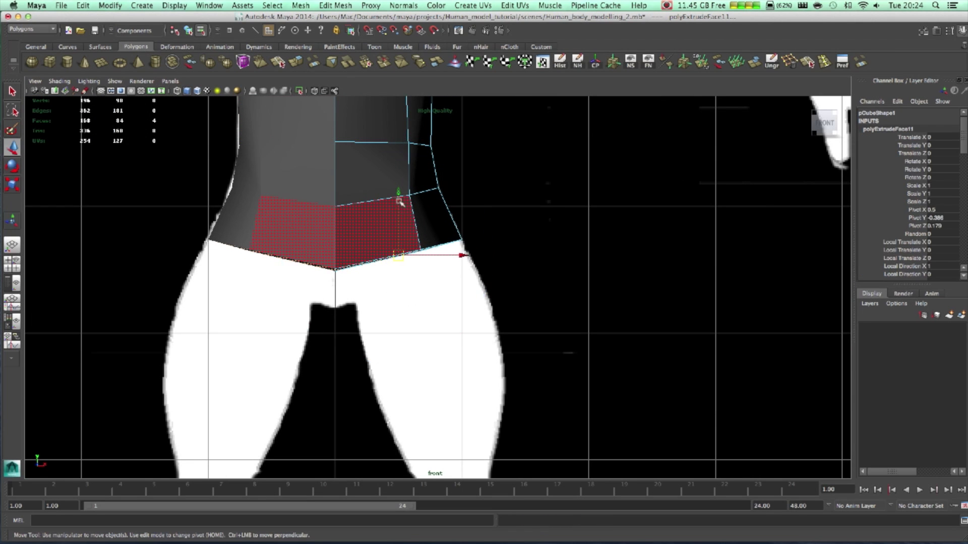
pyautogui.moveTo(400, 202); pyautogui.dragTo(406, 232)
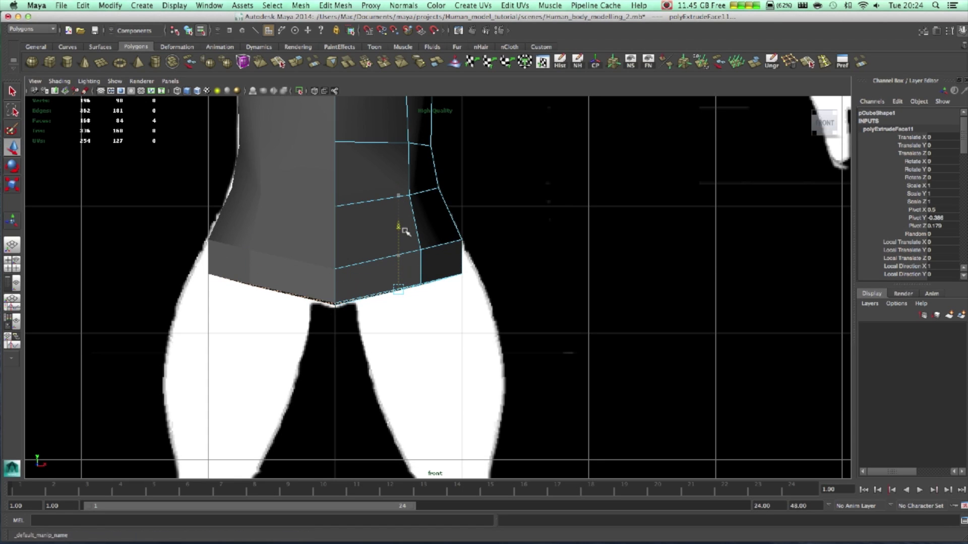
# Move the lower hip vertices outward so the extruded pelvis meets the front silhouette's outer thigh outline
pyautogui.moveTo(464, 283); pyautogui.dragTo(460, 277, button='right')
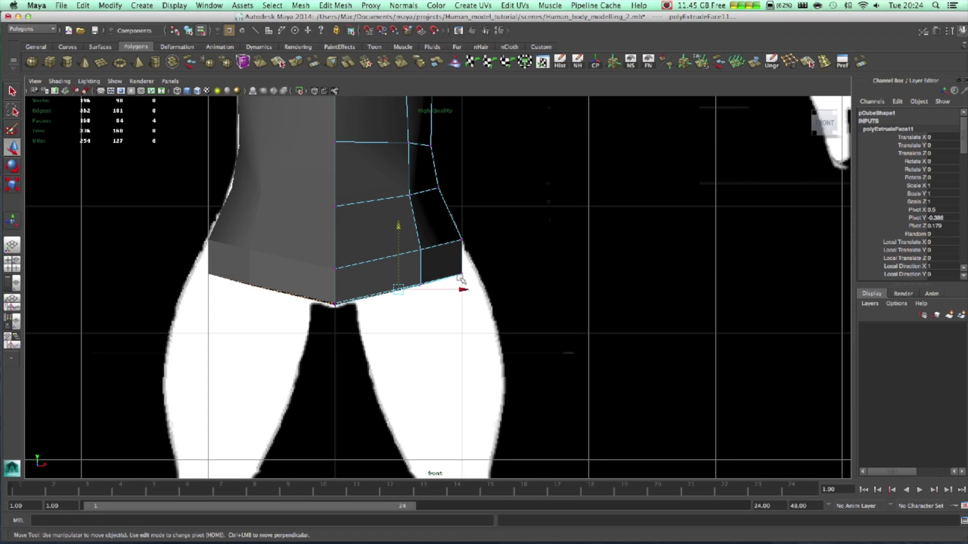
pyautogui.moveTo(412, 277); pyautogui.dragTo(413, 278)
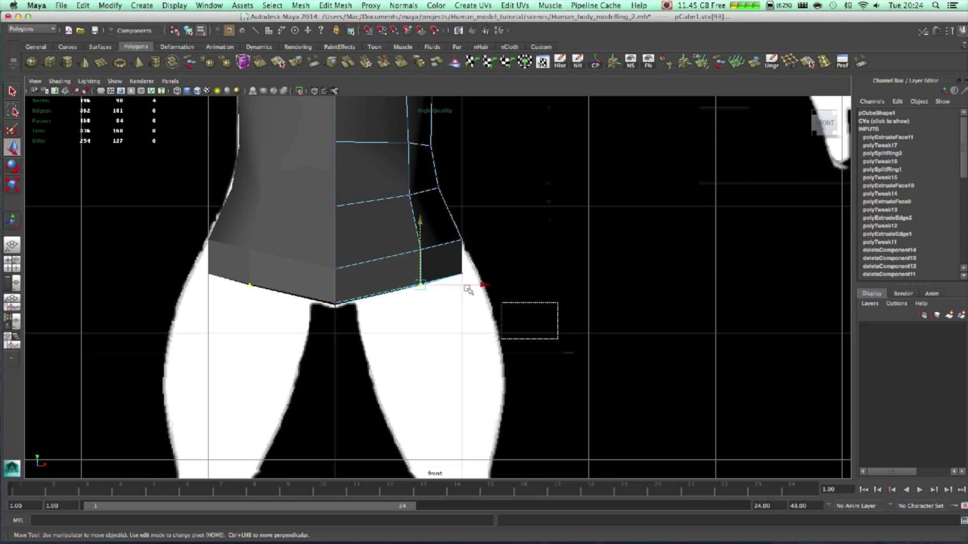
pyautogui.keyDown('shift'); pyautogui.click(462, 275); pyautogui.keyUp('shift')
pyautogui.moveTo(498, 277); pyautogui.dragTo(521, 279)
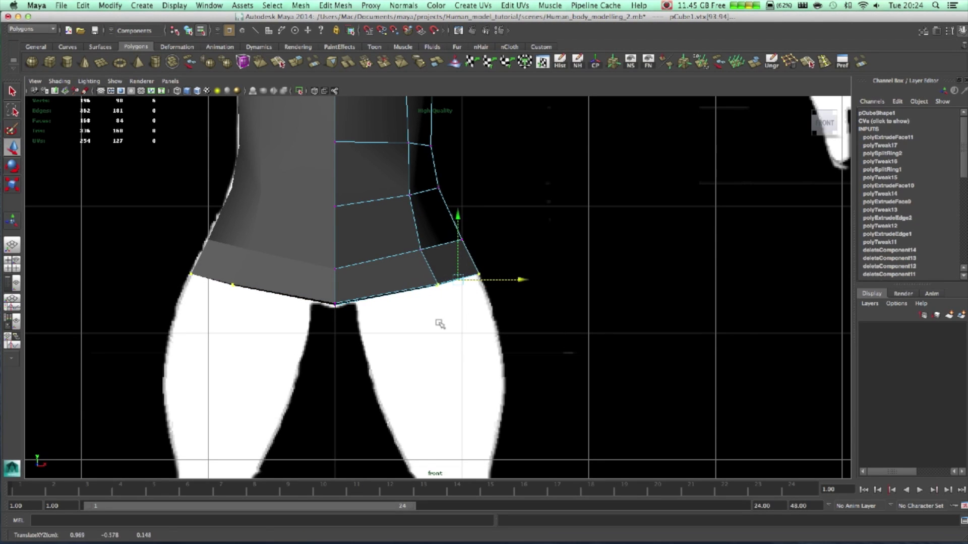
# Insert a vertical edge loop down the torso close to the centre line, in line with the inner thigh
pyautogui.scroll(-5, 469, 351)
pyautogui.scroll(2, 482, 320)
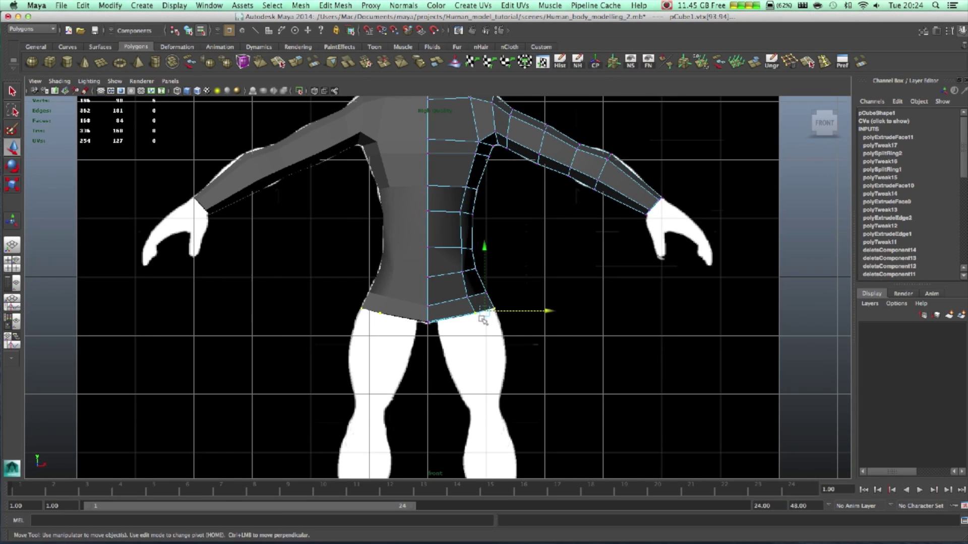
pyautogui.scroll(4, 482, 320)
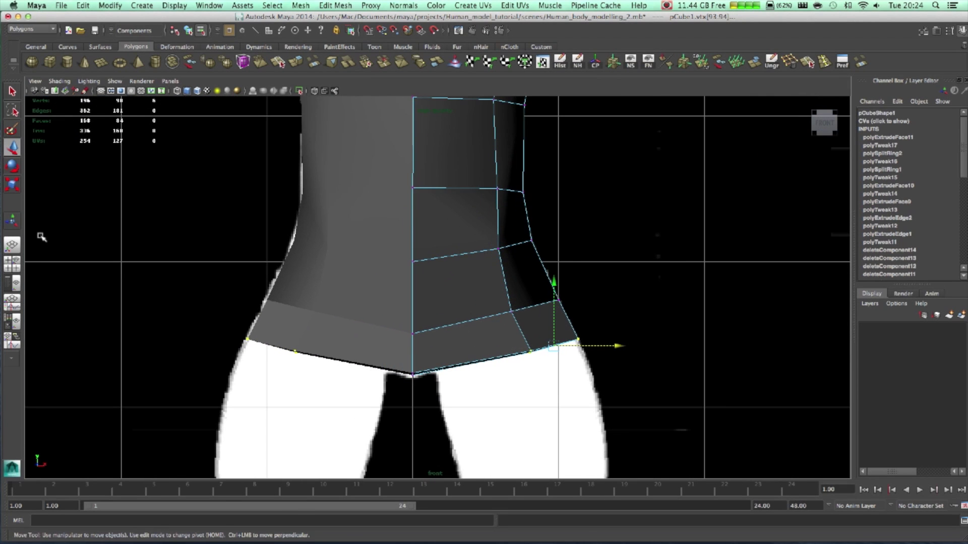
pyautogui.click(355, 5)
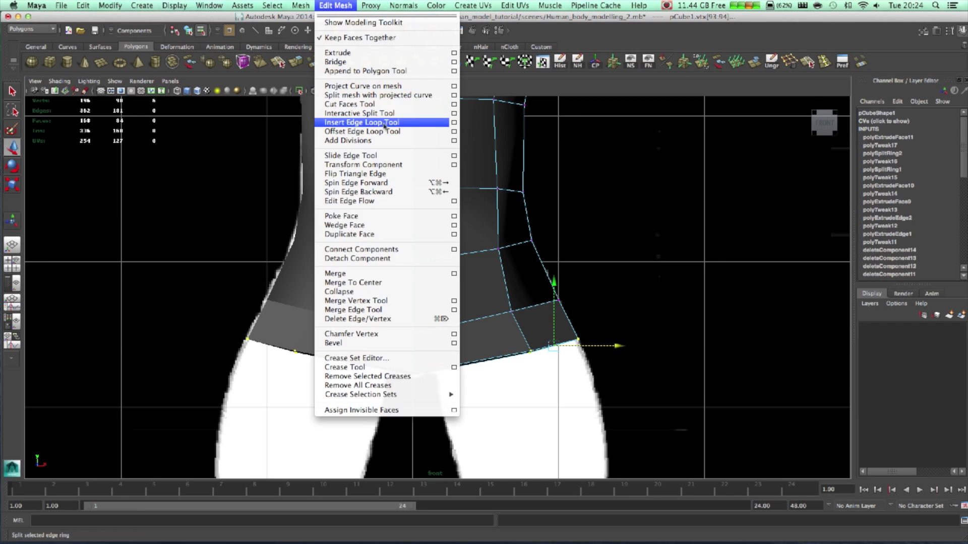
pyautogui.click(386, 124)
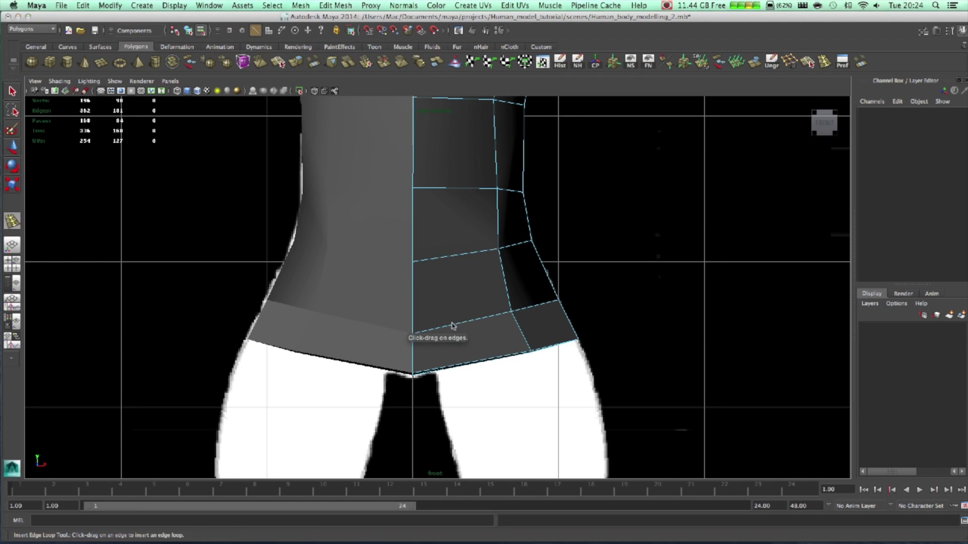
pyautogui.moveTo(452, 325); pyautogui.dragTo(432, 331)
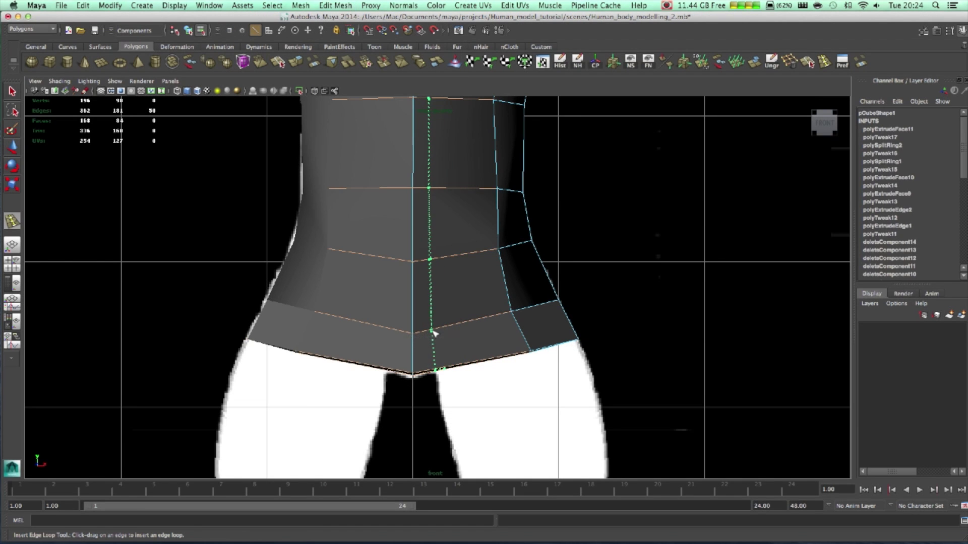
pyautogui.moveTo(432, 331); pyautogui.dragTo(433, 332)
# Move the new edge loop's middle vertex under the pelvis toward the centre line to straighten the crotch strip
pyautogui.keyDown('alt'); pyautogui.moveTo(553, 328); pyautogui.dragTo(452, 201, button='middle'); pyautogui.keyUp('alt')
pyautogui.keyDown('alt'); pyautogui.moveTo(469, 356); pyautogui.dragTo(473, 363); pyautogui.keyUp('alt')
pyautogui.press('space')
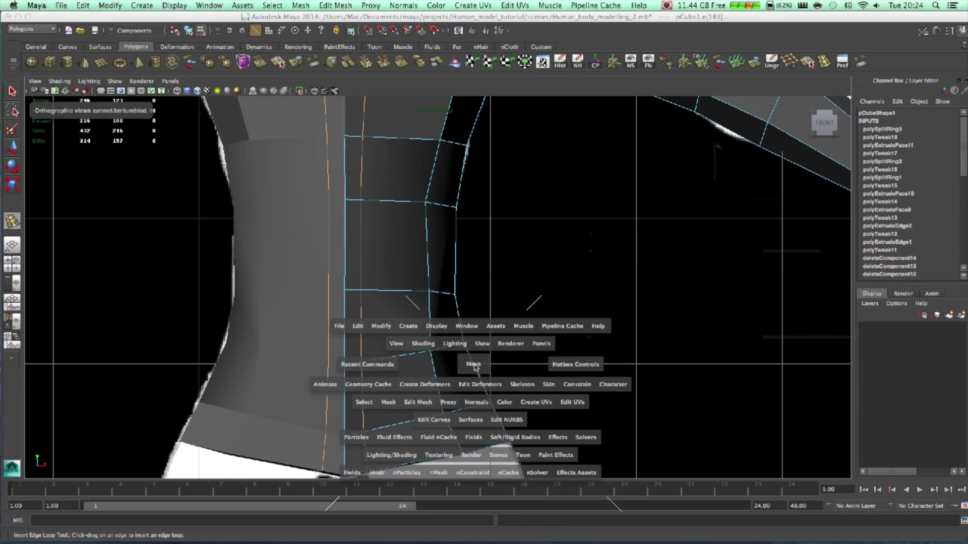
pyautogui.press('space')
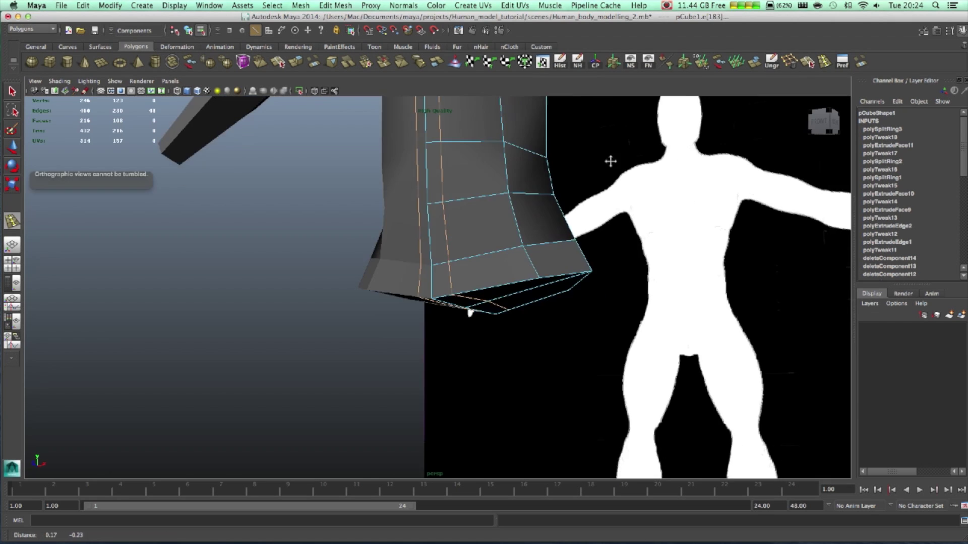
pyautogui.keyDown('alt'); pyautogui.moveTo(612, 160); pyautogui.dragTo(530, 190); pyautogui.keyUp('alt')
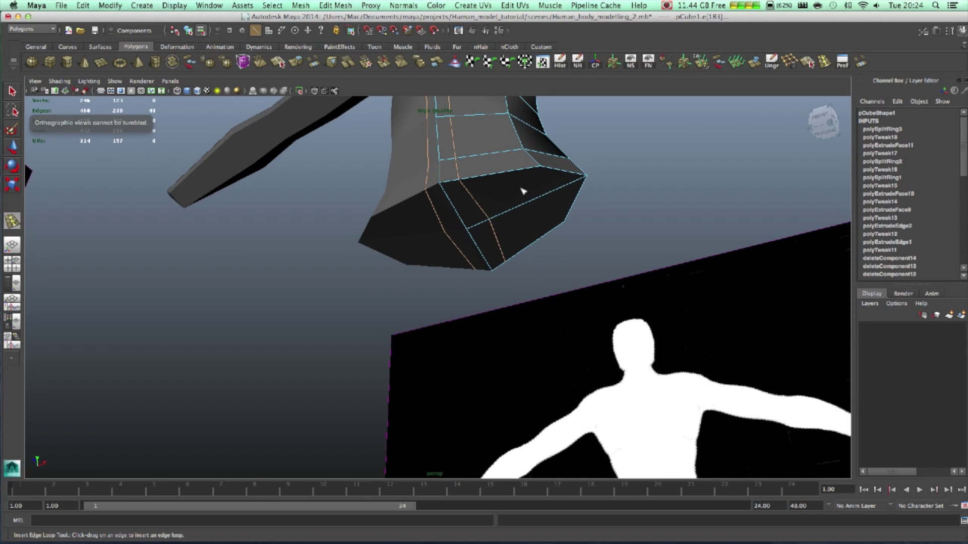
pyautogui.moveTo(524, 191); pyautogui.dragTo(528, 216, button='right')
pyautogui.press('w')
pyautogui.click(519, 185)
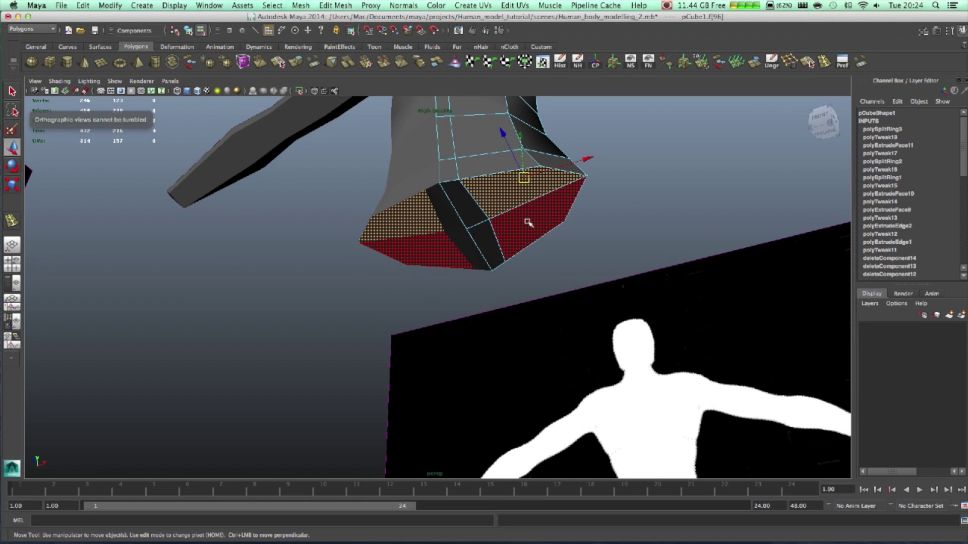
pyautogui.keyDown('shift'); pyautogui.click(529, 223); pyautogui.keyUp('shift')
pyautogui.keyDown('alt'); pyautogui.moveTo(564, 247); pyautogui.dragTo(608, 174); pyautogui.keyUp('alt')
pyautogui.moveTo(609, 169); pyautogui.dragTo(596, 172, button='right')
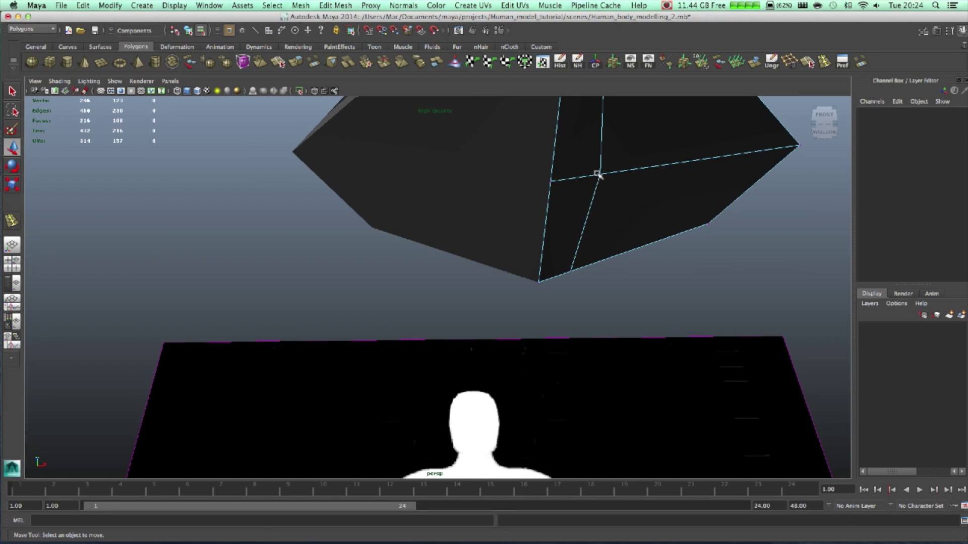
pyautogui.click(606, 176)
pyautogui.moveTo(651, 175); pyautogui.dragTo(649, 174)
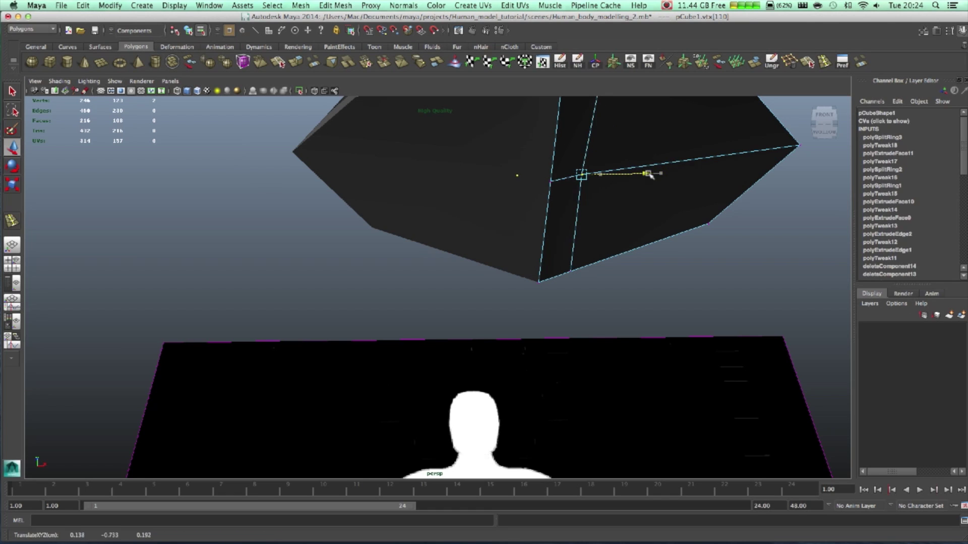
# Extrude the underside faces on both sides of the crotch strip down to the silhouette's knees to form the thighs
pyautogui.keyDown('alt'); pyautogui.moveTo(677, 213); pyautogui.dragTo(601, 168); pyautogui.keyUp('alt')
pyautogui.moveTo(594, 180); pyautogui.dragTo(588, 207, button='right')
pyautogui.click(557, 222)
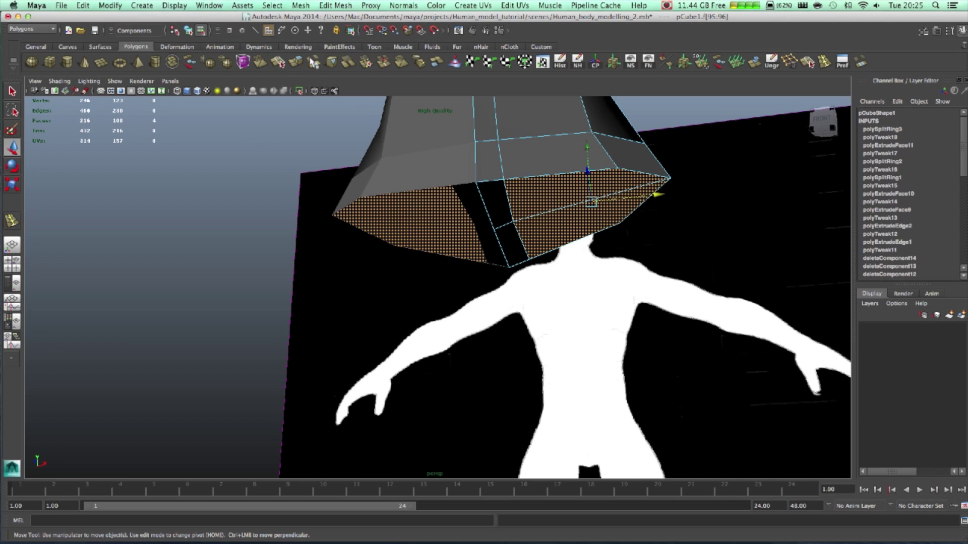
pyautogui.click(298, 66)
pyautogui.press('space')
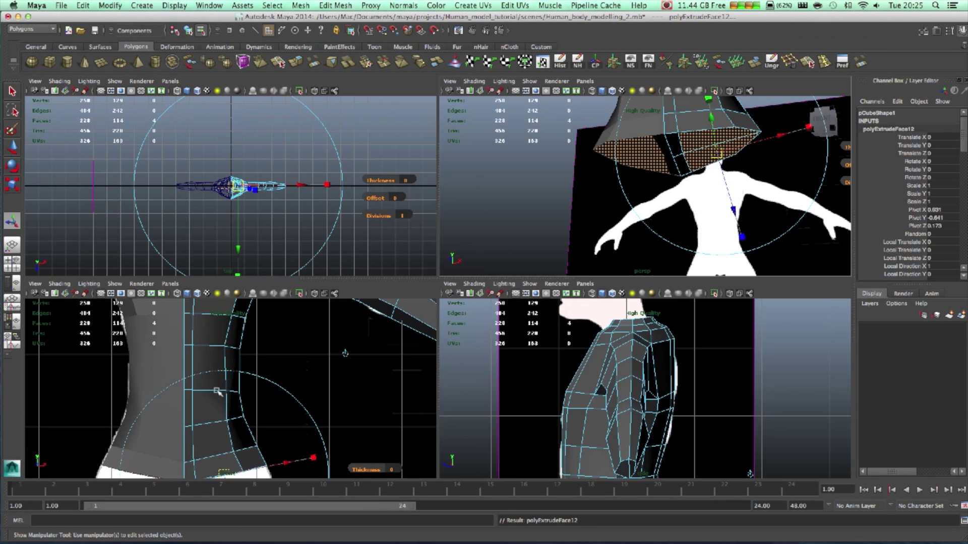
pyautogui.keyDown('alt'); pyautogui.moveTo(217, 392); pyautogui.dragTo(249, 217, button='middle'); pyautogui.keyUp('alt')
pyautogui.press('space')
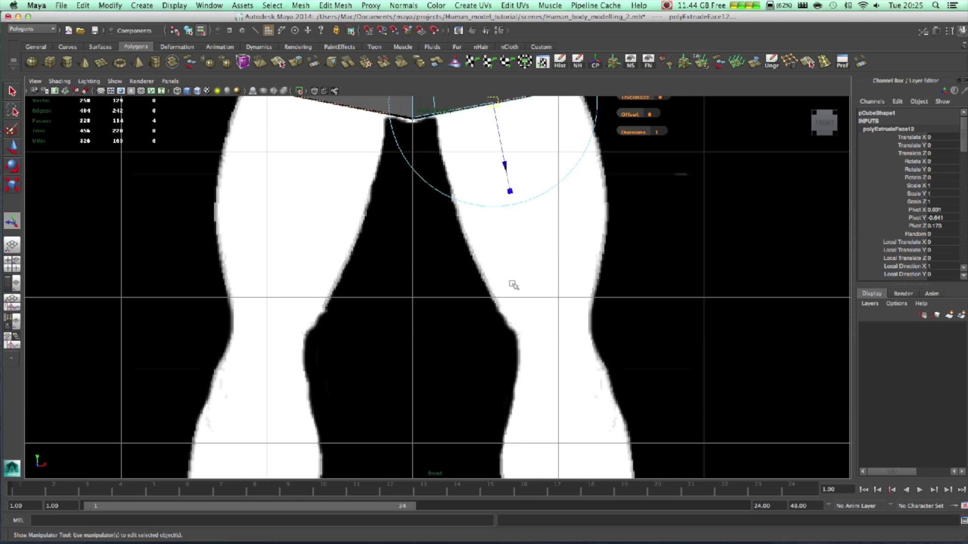
pyautogui.press('w')
pyautogui.scroll(-6, 555, 278)
pyautogui.scroll(4, 456, 232)
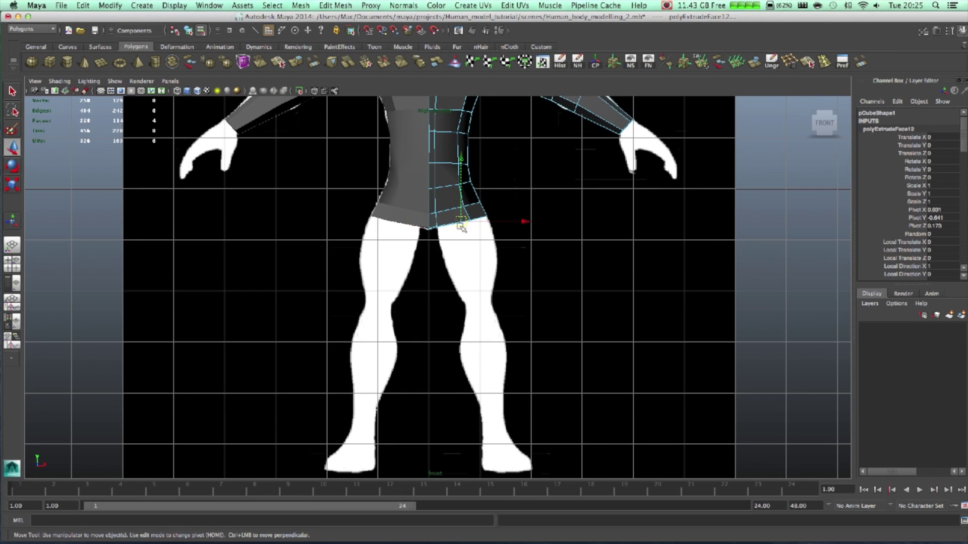
pyautogui.moveTo(460, 226); pyautogui.dragTo(467, 319)
# Scale down the lower ends of the thighs and position them to fit the front silhouette's knees
pyautogui.press('r')
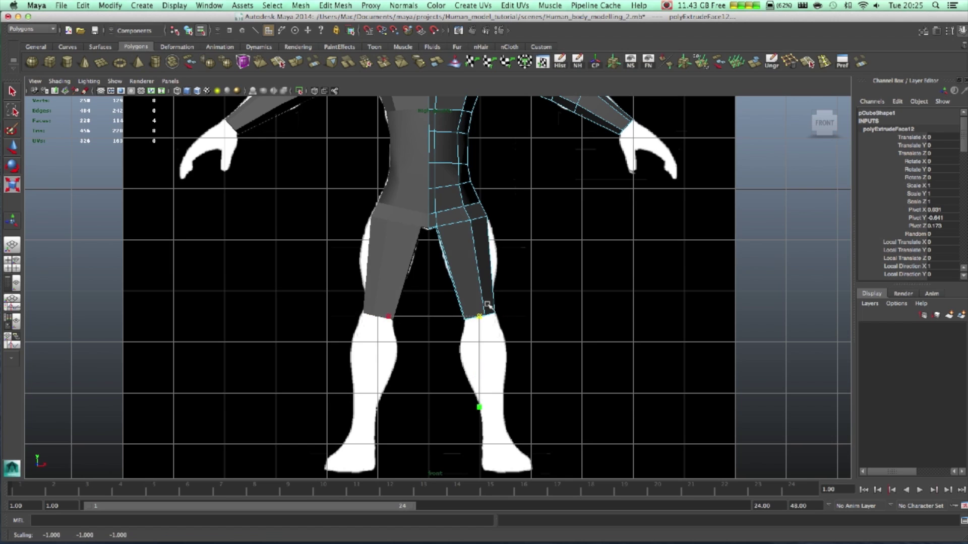
pyautogui.scroll(8, 489, 306)
pyautogui.moveTo(550, 369); pyautogui.dragTo(546, 344)
pyautogui.press('w')
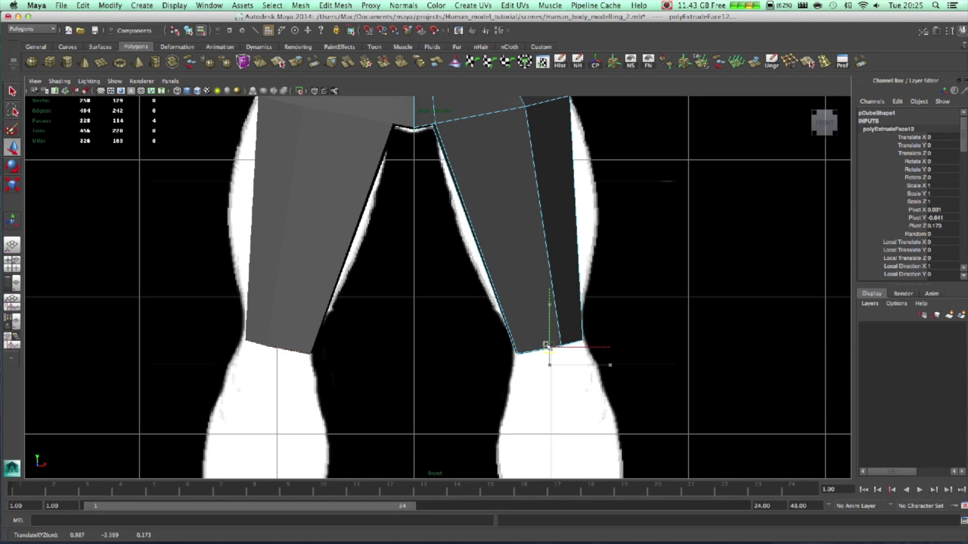
# Move the front crotch vertices at the inner thigh and centre line backward between the legs
pyautogui.press('F8')
pyautogui.press('space')
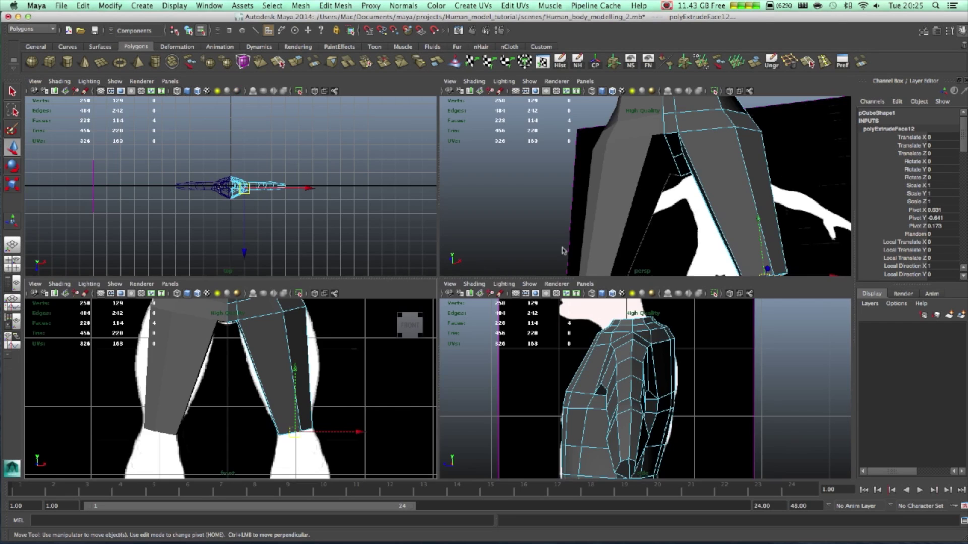
pyautogui.press('space')
pyautogui.moveTo(610, 283)
pyautogui.keyDown('alt'); pyautogui.mouseDown()
pyautogui.moveTo(555, 303)
pyautogui.moveTo(619, 281)
pyautogui.moveTo(592, 277)
pyautogui.mouseUp(); pyautogui.keyUp('alt')
pyautogui.scroll(5, 590, 280)
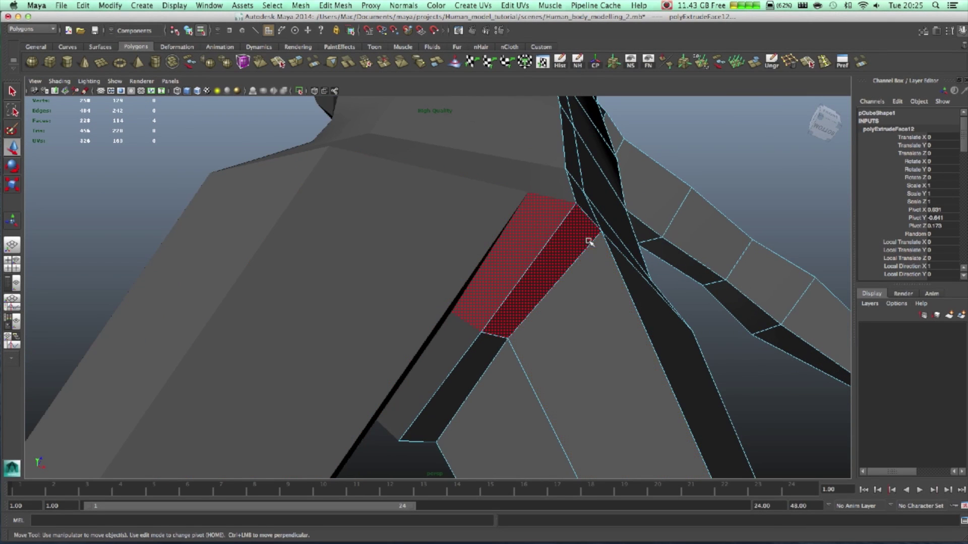
pyautogui.moveTo(589, 241); pyautogui.dragTo(555, 230, button='right')
pyautogui.click(601, 232)
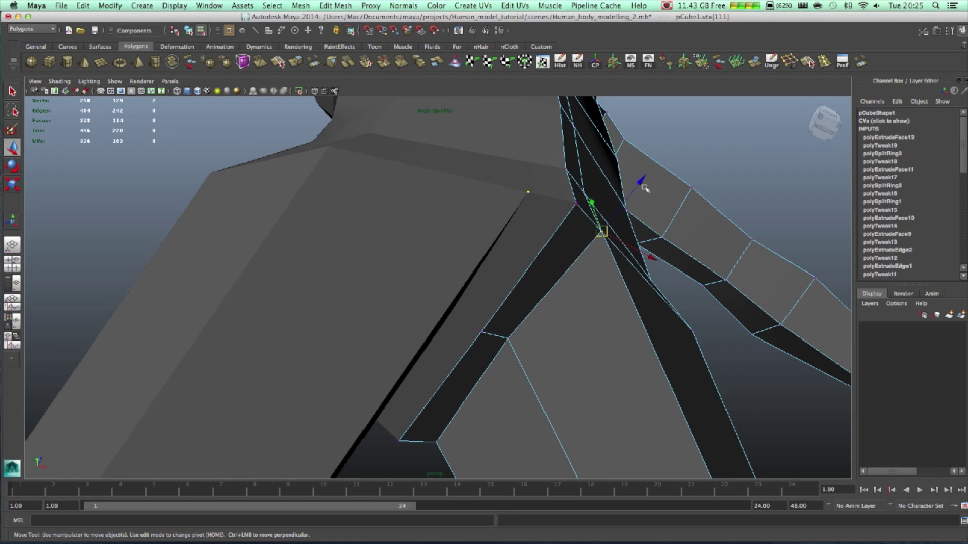
pyautogui.moveTo(630, 192); pyautogui.dragTo(594, 209)
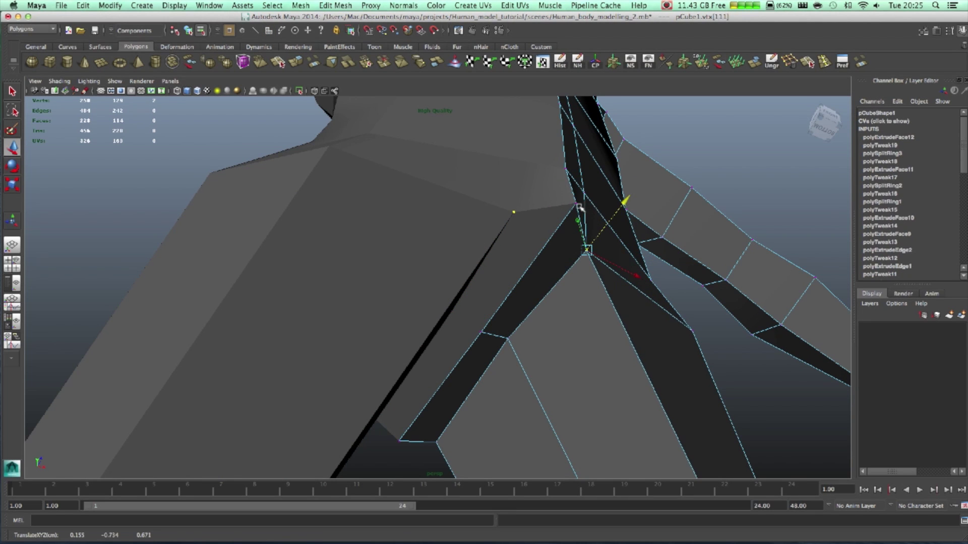
pyautogui.click(578, 206)
pyautogui.moveTo(611, 158); pyautogui.dragTo(599, 169)
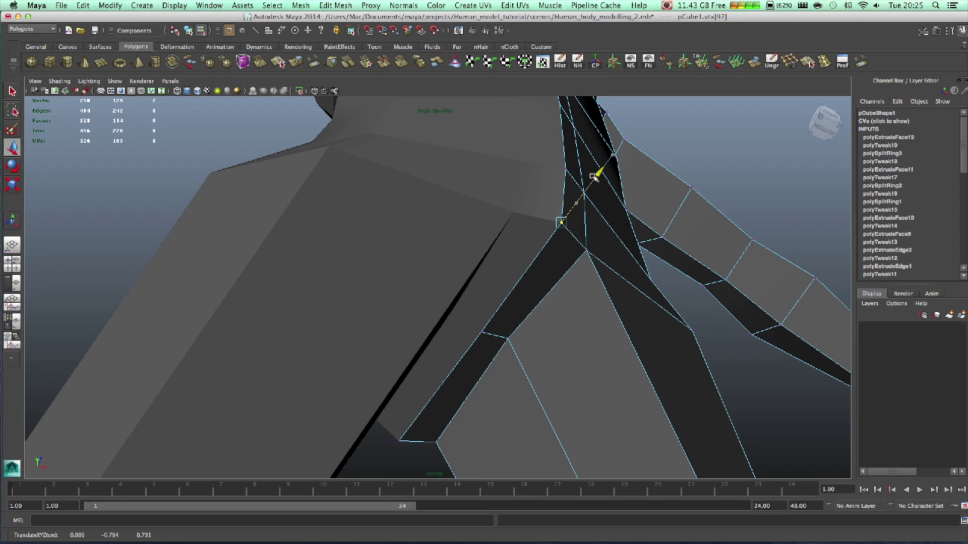
pyautogui.keyDown('alt'); pyautogui.moveTo(569, 333); pyautogui.dragTo(649, 426); pyautogui.keyUp('alt')
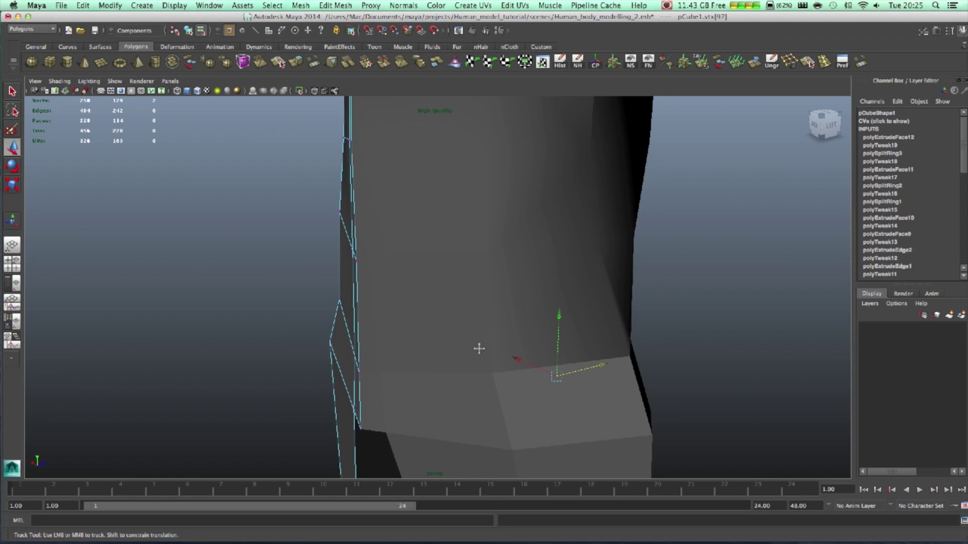
# Adjust the front-to-back position of the rear crotch vertices along the centre line and at the inner thigh
pyautogui.keyDown('alt'); pyautogui.moveTo(478, 347); pyautogui.dragTo(577, 239, button='middle'); pyautogui.keyUp('alt')
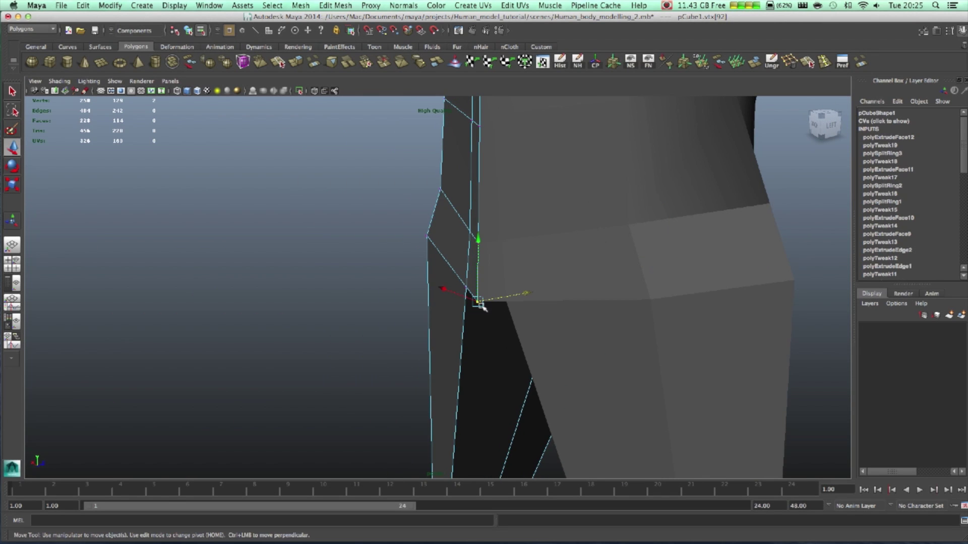
pyautogui.moveTo(529, 294); pyautogui.dragTo(552, 287)
pyautogui.keyDown('alt'); pyautogui.moveTo(492, 337); pyautogui.dragTo(512, 218); pyautogui.keyUp('alt')
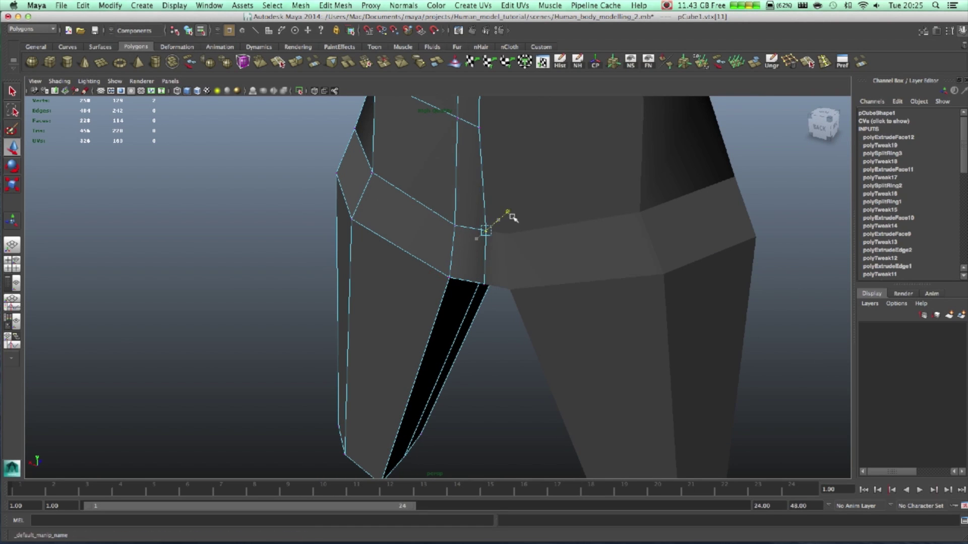
pyautogui.click(452, 279)
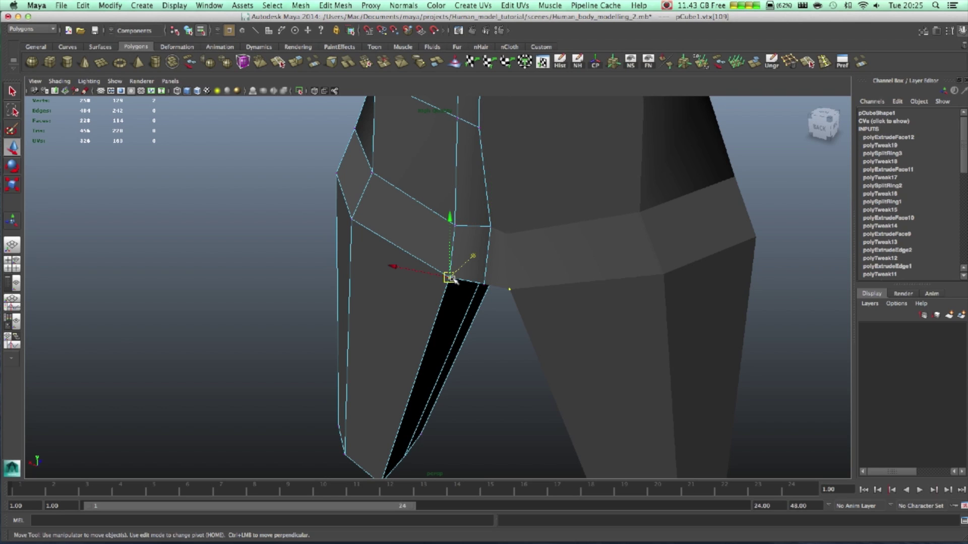
pyautogui.moveTo(475, 258); pyautogui.dragTo(524, 295)
# Move the bottom centre-line vertex of the crotch forward and slightly up, and check the mesh in smooth preview
pyautogui.click(523, 294)
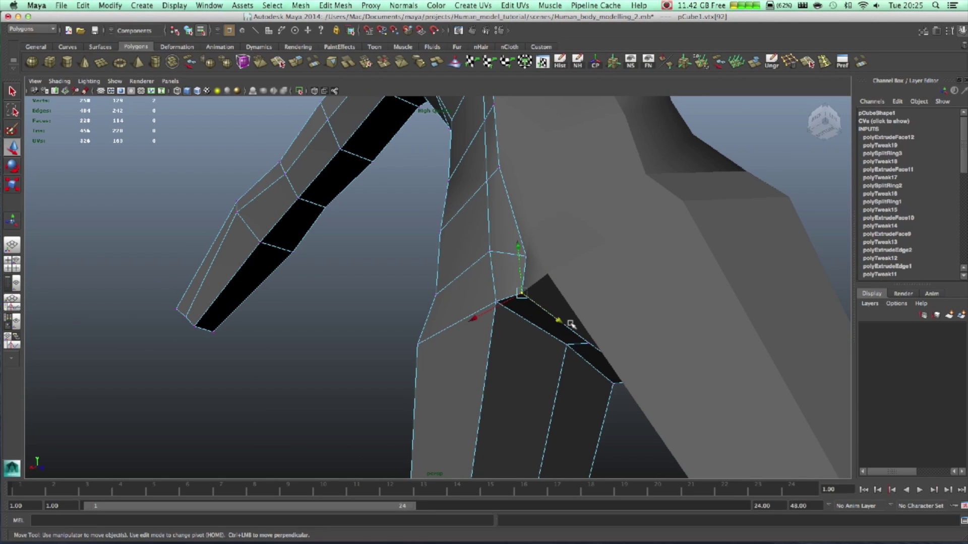
pyautogui.moveTo(570, 323); pyautogui.dragTo(552, 291)
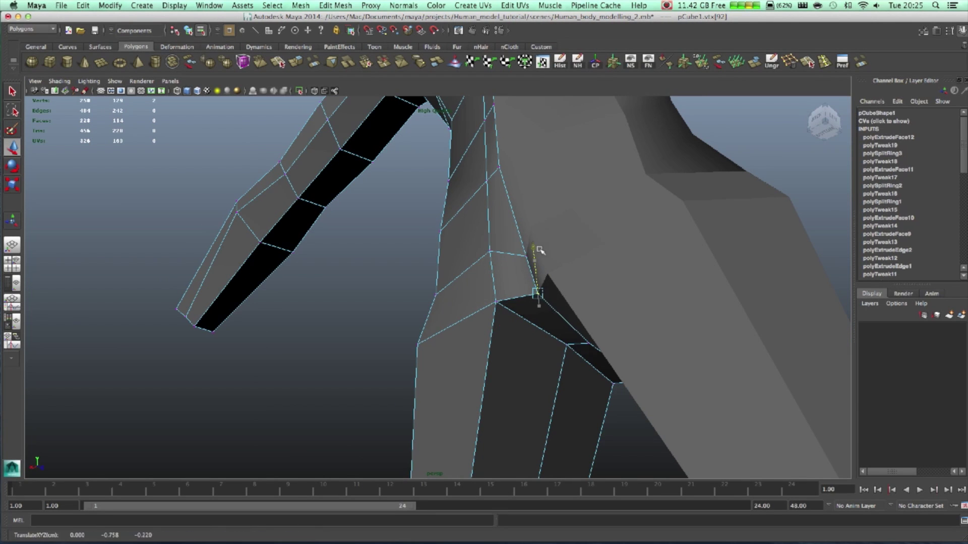
pyautogui.press('3')
pyautogui.press('1')
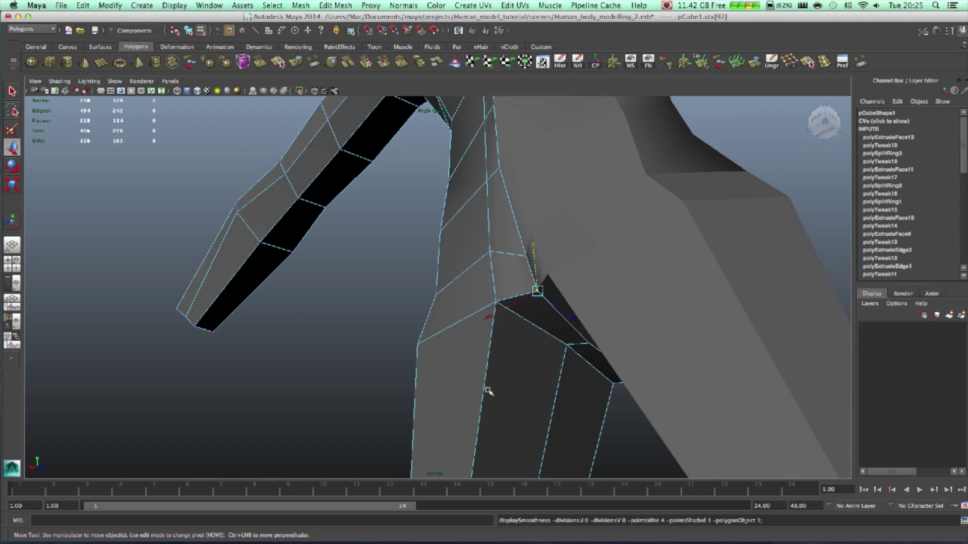
# Move both inner vertices of the thigh's lower end outward and shift the rear one forward to round the knee
pyautogui.keyDown('alt'); pyautogui.moveTo(486, 389); pyautogui.dragTo(451, 304); pyautogui.keyUp('alt')
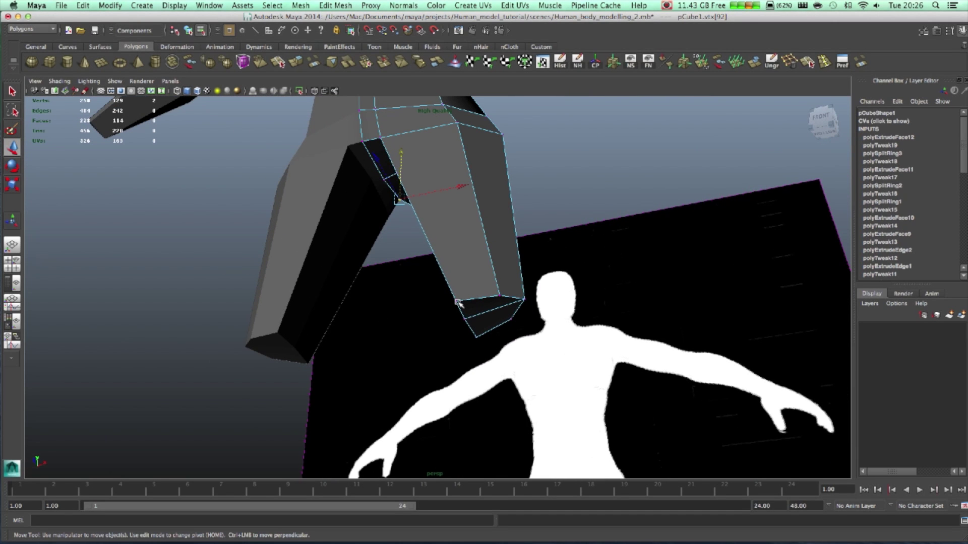
pyautogui.click(456, 301)
pyautogui.moveTo(516, 291); pyautogui.dragTo(526, 290)
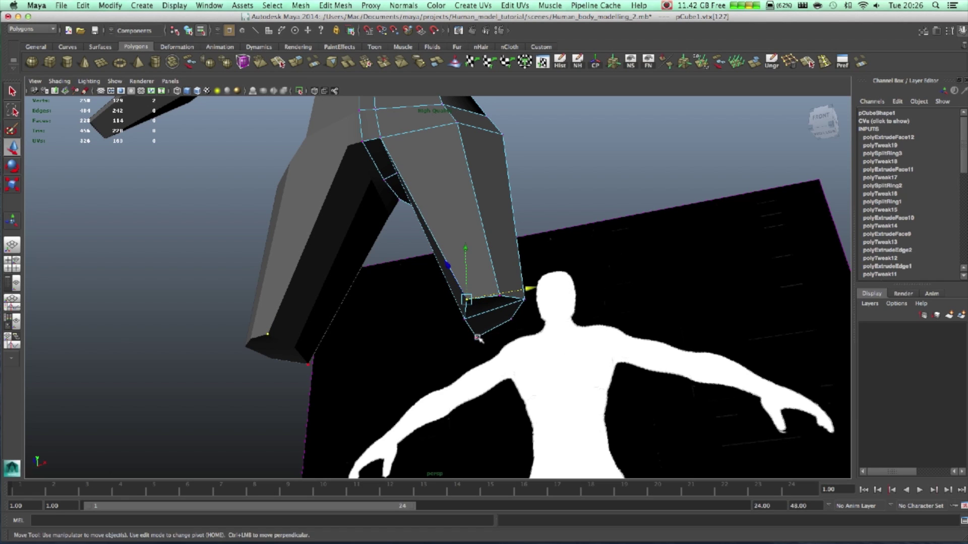
pyautogui.moveTo(539, 328); pyautogui.dragTo(549, 326)
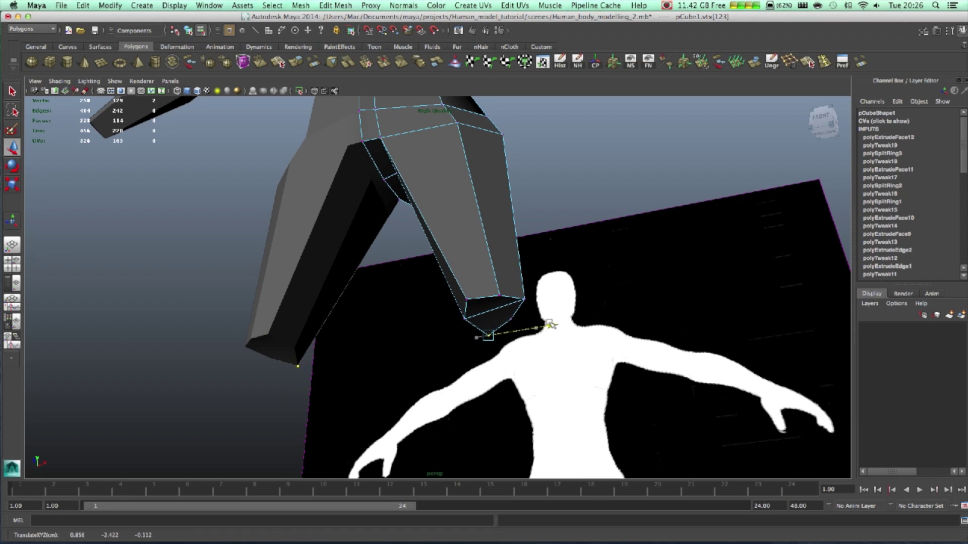
pyautogui.keyDown('alt'); pyautogui.moveTo(477, 316); pyautogui.dragTo(430, 260); pyautogui.keyUp('alt')
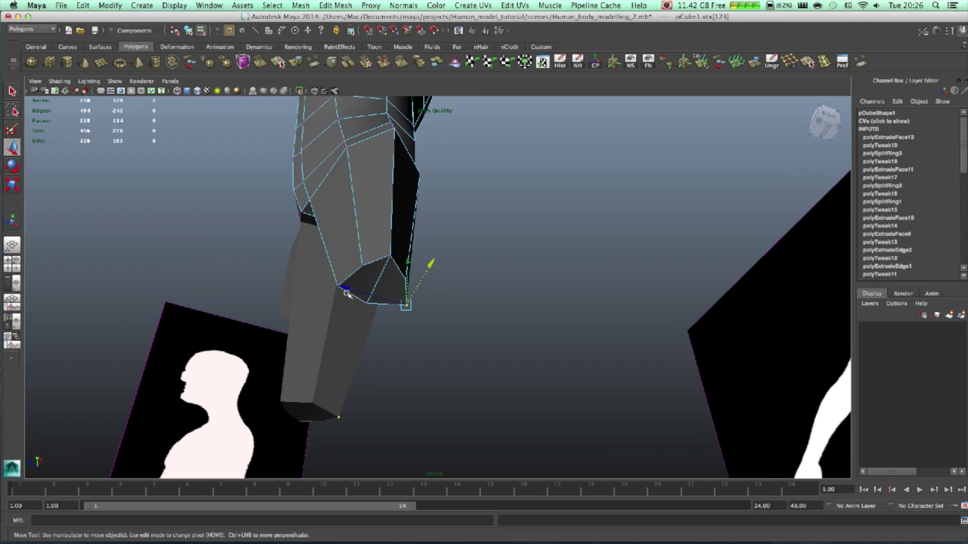
pyautogui.moveTo(337, 289); pyautogui.dragTo(319, 288)
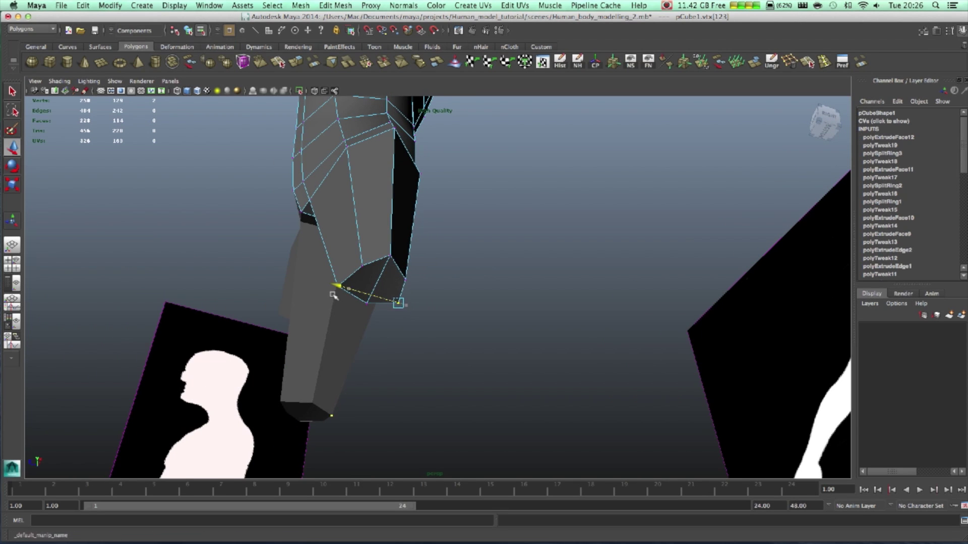
# Fine-tune the front inner knee vertex as seen from below to even out the thigh's lower opening
pyautogui.keyDown('alt'); pyautogui.moveTo(426, 306); pyautogui.dragTo(445, 363); pyautogui.keyUp('alt')
pyautogui.keyDown('alt'); pyautogui.moveTo(344, 335); pyautogui.dragTo(322, 328); pyautogui.keyUp('alt')
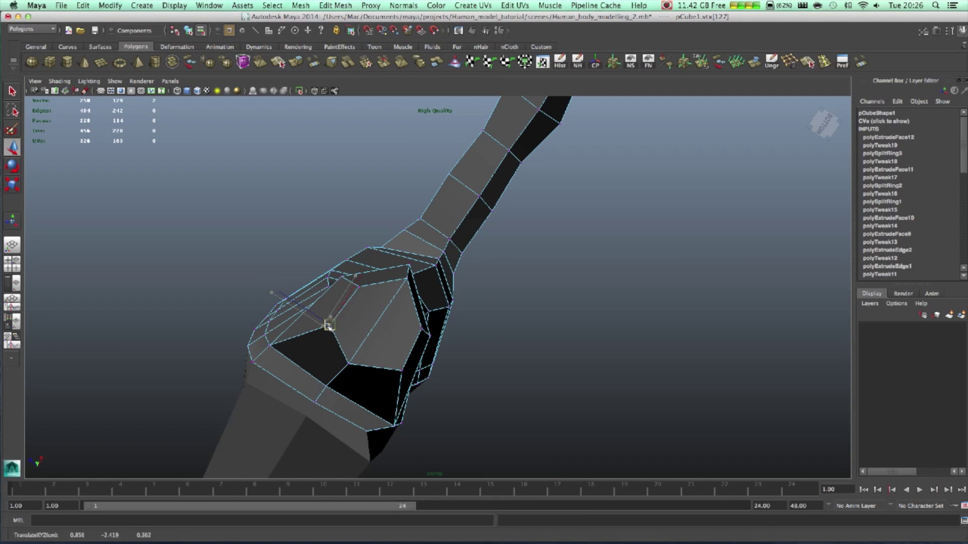
pyautogui.moveTo(328, 326); pyautogui.dragTo(331, 326)
pyautogui.keyDown('alt'); pyautogui.moveTo(339, 323); pyautogui.dragTo(448, 421); pyautogui.keyUp('alt')
pyautogui.keyDown('alt'); pyautogui.moveTo(454, 340); pyautogui.dragTo(484, 389, button='middle'); pyautogui.keyUp('alt')
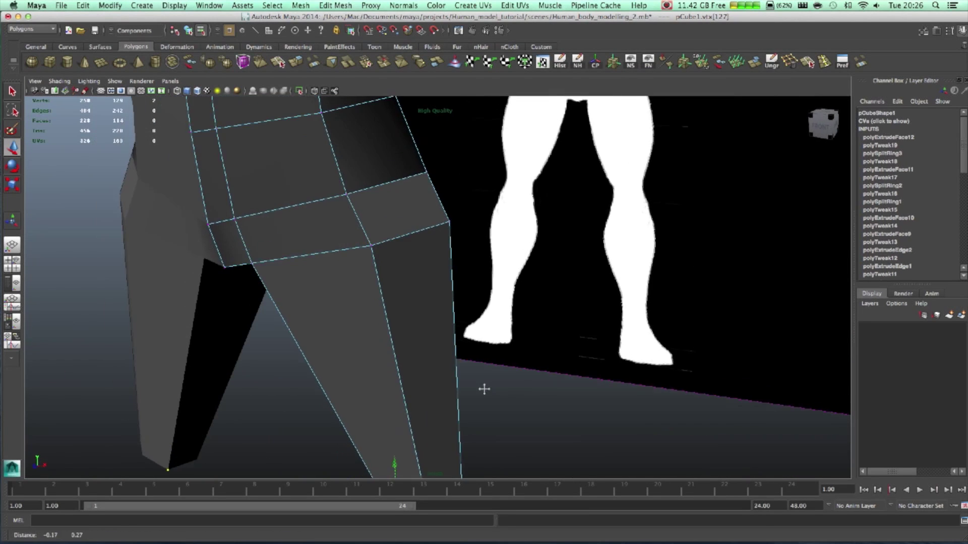
# Examine the crotch and thighs from several angles and compare the knees with the front silhouette
pyautogui.keyDown('alt'); pyautogui.moveTo(484, 389); pyautogui.dragTo(471, 361); pyautogui.keyUp('alt')
pyautogui.click(538, 342)
pyautogui.scroll(5, 538, 342)
pyautogui.scroll(-8, 538, 341)
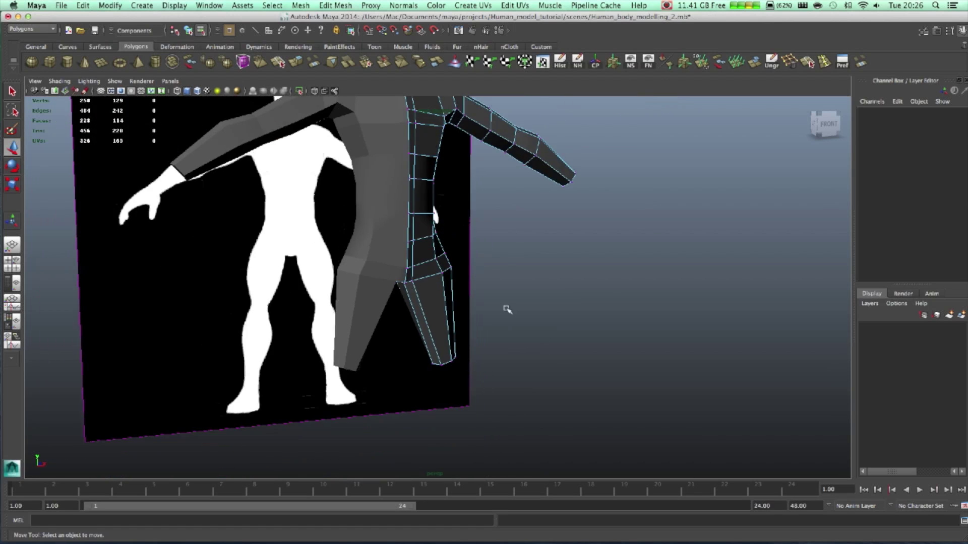
pyautogui.keyDown('alt'); pyautogui.moveTo(506, 309); pyautogui.dragTo(510, 388, button='middle'); pyautogui.keyUp('alt')
pyautogui.keyDown('alt'); pyautogui.moveTo(509, 389); pyautogui.dragTo(519, 346); pyautogui.keyUp('alt')
pyautogui.press('space')
pyautogui.press('space')
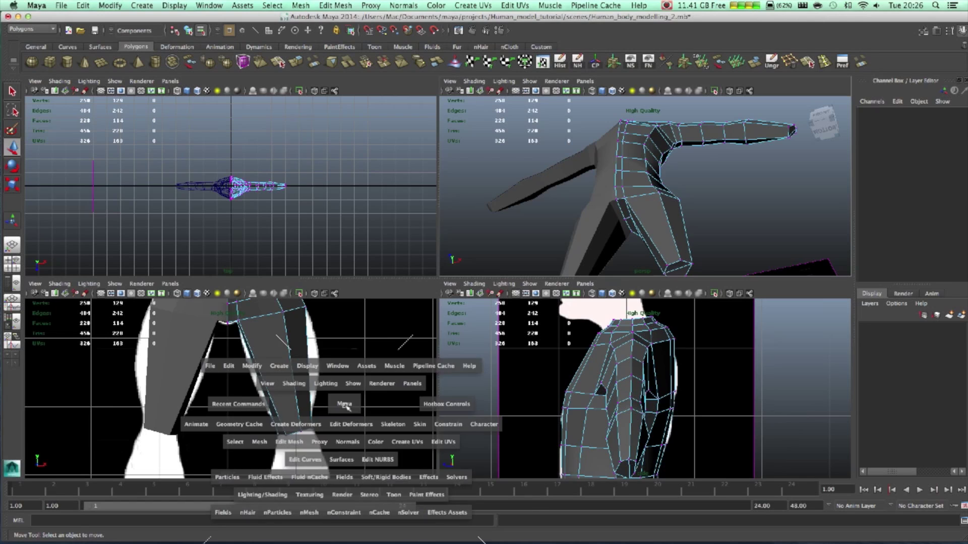
pyautogui.keyDown('alt'); pyautogui.moveTo(404, 382); pyautogui.dragTo(585, 332, button='right'); pyautogui.keyUp('alt')
pyautogui.keyDown('alt'); pyautogui.moveTo(637, 292); pyautogui.dragTo(575, 178, button='middle'); pyautogui.keyUp('alt')
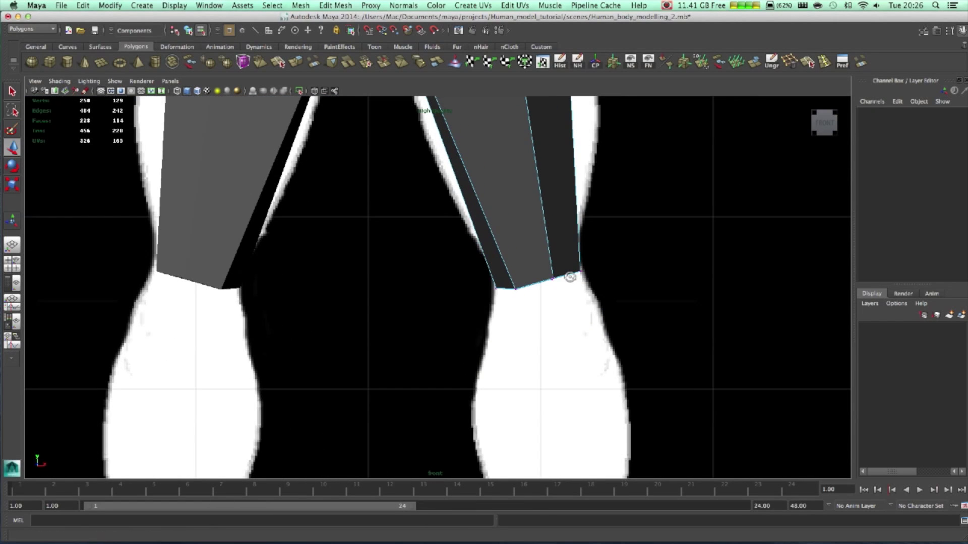
pyautogui.press('space')
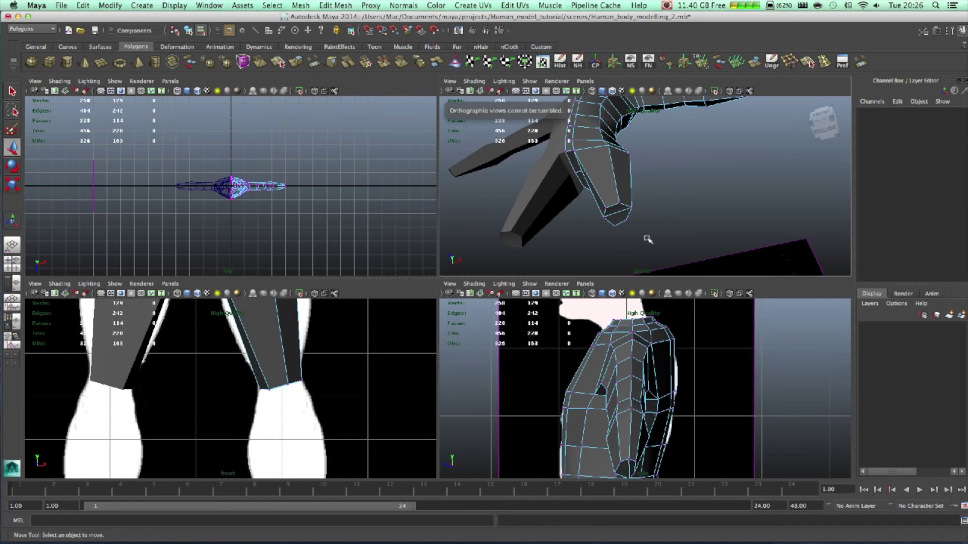
# Extrude the faces at the lower ends of the thighs down toward the silhouette's ankles to form the lower legs
pyautogui.moveTo(616, 209); pyautogui.dragTo(617, 215, button='right')
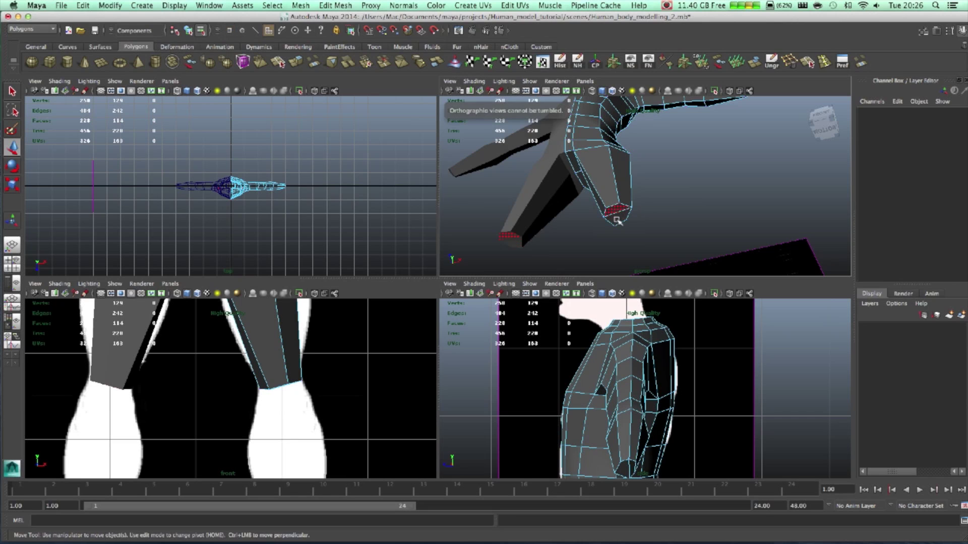
pyautogui.click(617, 220)
pyautogui.press('space')
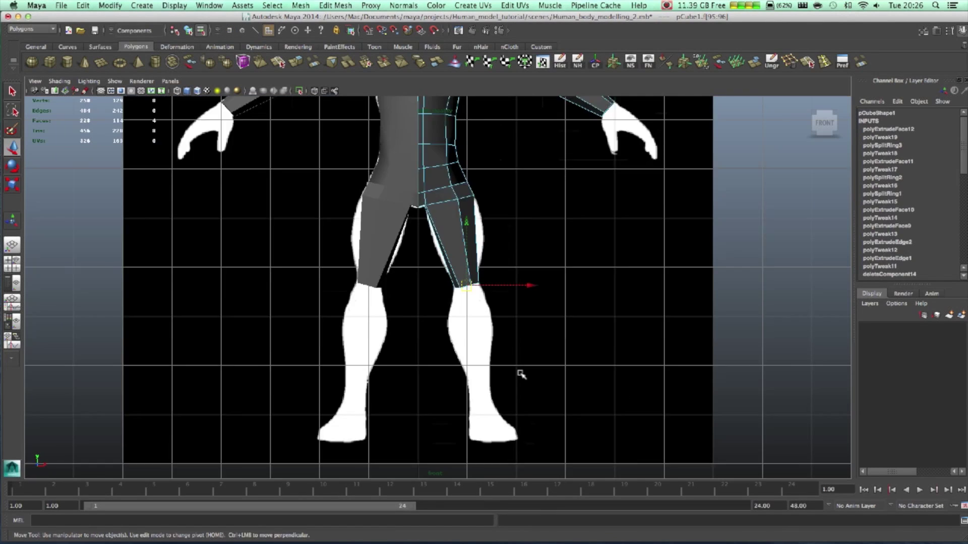
pyautogui.scroll(-3, 520, 374)
pyautogui.scroll(5, 529, 368)
pyautogui.keyDown('alt'); pyautogui.moveTo(500, 312); pyautogui.dragTo(479, 257, button='middle'); pyautogui.keyUp('alt')
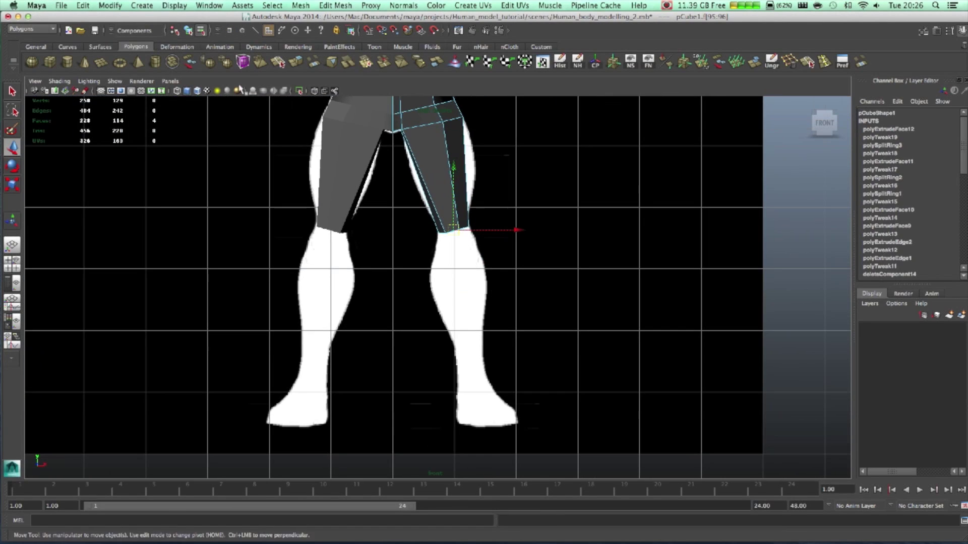
pyautogui.hotkey('ctrl', 'e')
pyautogui.press('w')
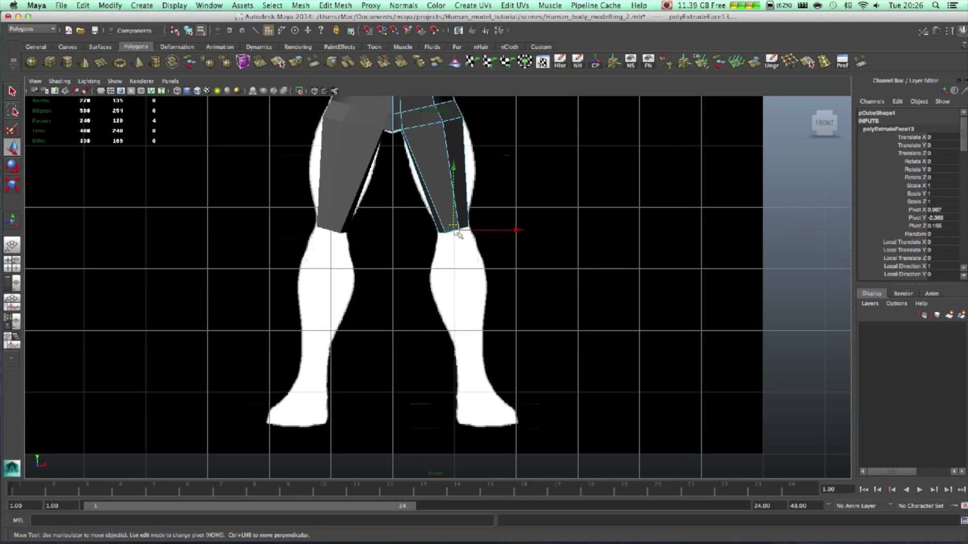
pyautogui.moveTo(458, 233); pyautogui.dragTo(457, 375)
# Move the lower ends of the extruded legs to line up with the ankles in the front silhouette
pyautogui.press('e')
pyautogui.press('r')
pyautogui.press('w')
pyautogui.scroll(4, 497, 382)
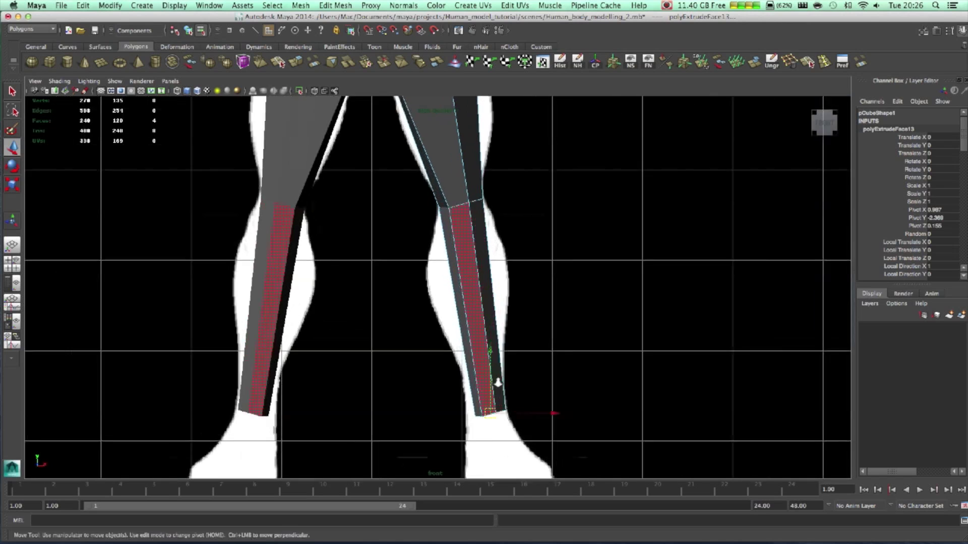
pyautogui.scroll(3, 498, 383)
pyautogui.keyDown('alt'); pyautogui.moveTo(536, 361); pyautogui.dragTo(520, 285, button='middle'); pyautogui.keyUp('alt')
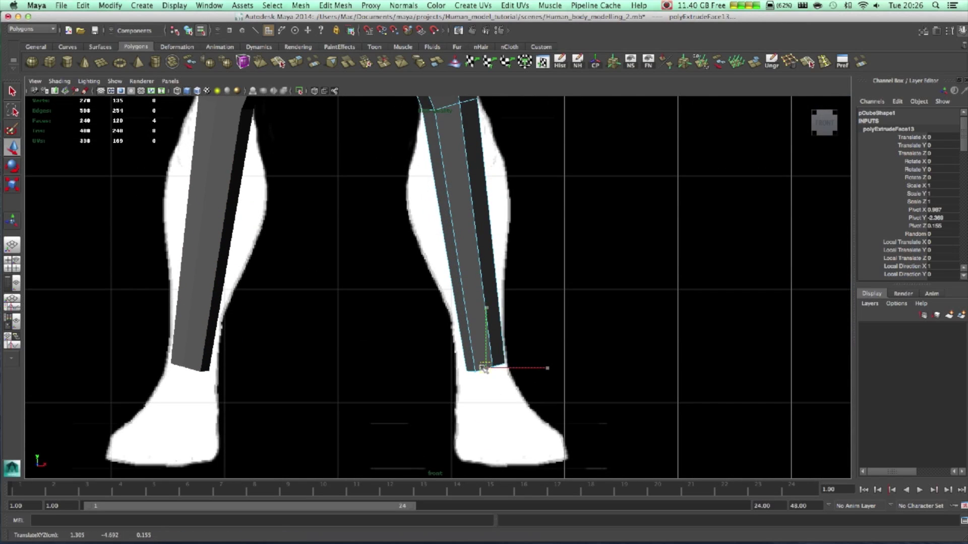
# Rotate the ankle ends level, then scale and reposition them to fit the silhouette's ankle width
pyautogui.press('e')
pyautogui.moveTo(548, 308); pyautogui.dragTo(551, 311)
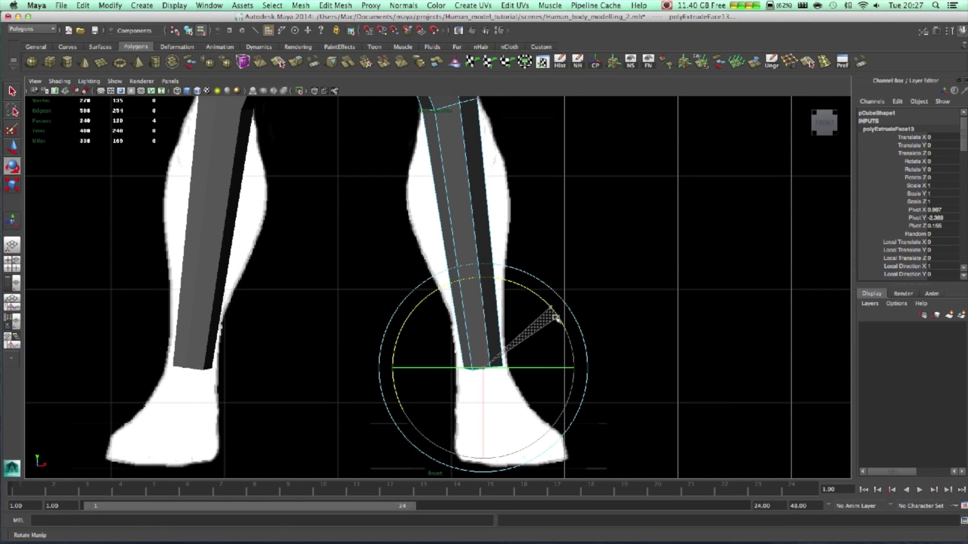
pyautogui.press('r')
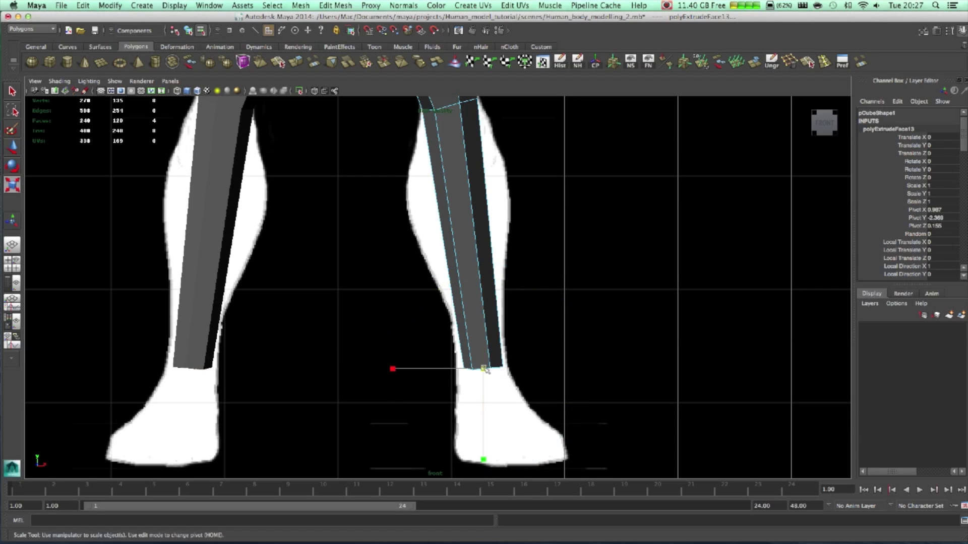
pyautogui.moveTo(484, 369); pyautogui.dragTo(490, 372)
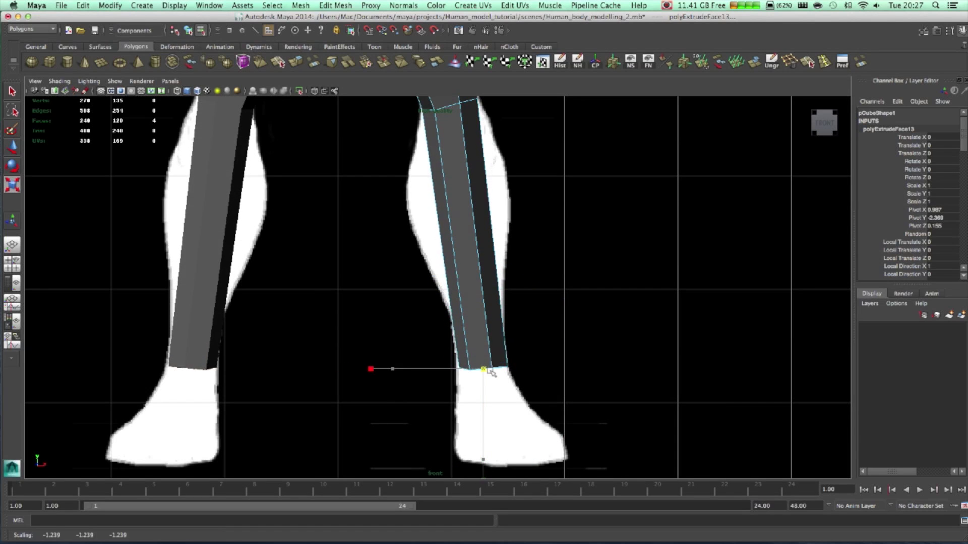
pyautogui.press('w')
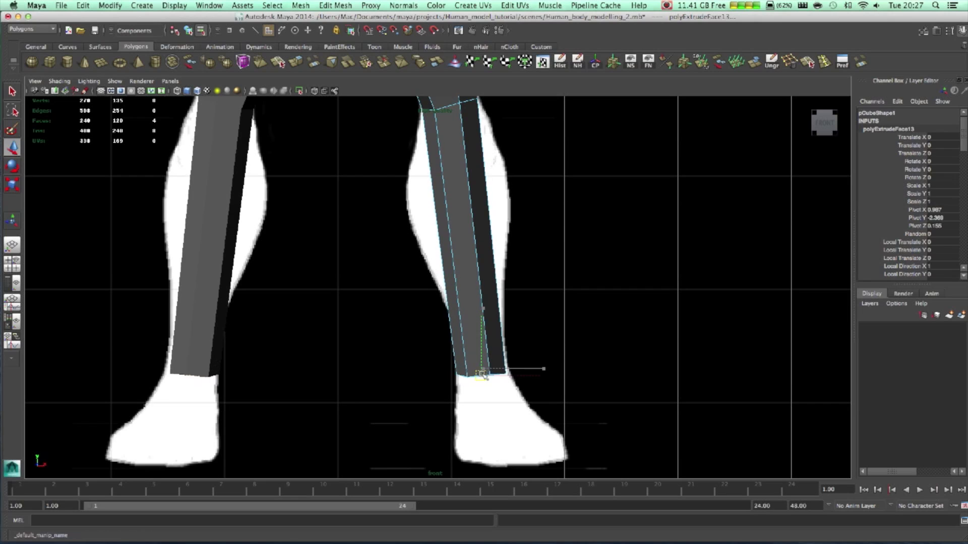
pyautogui.press('r')
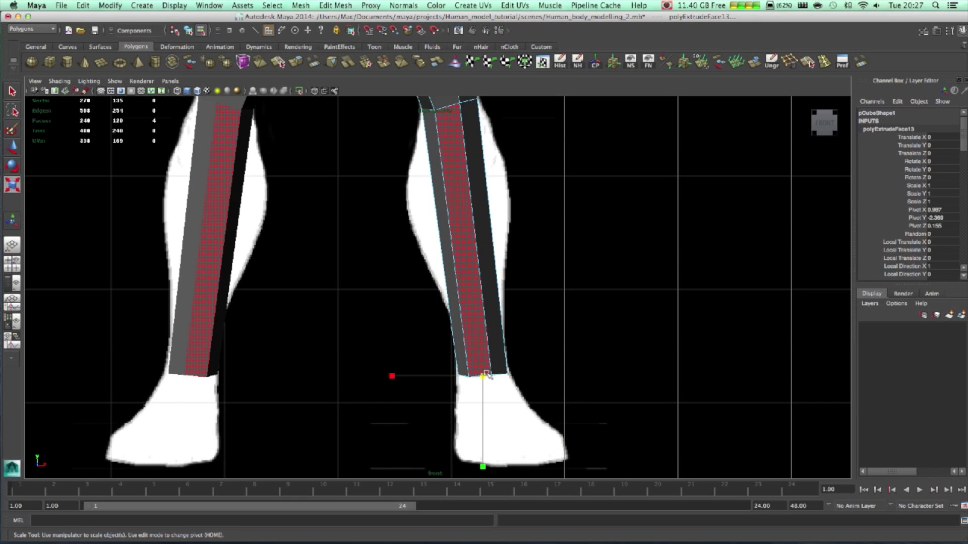
# Insert an edge loop around the calves, then scale it up and position it to match the calf silhouette's widest part
pyautogui.keyDown('alt'); pyautogui.moveTo(322, 248); pyautogui.dragTo(352, 295, button='middle'); pyautogui.keyUp('alt')
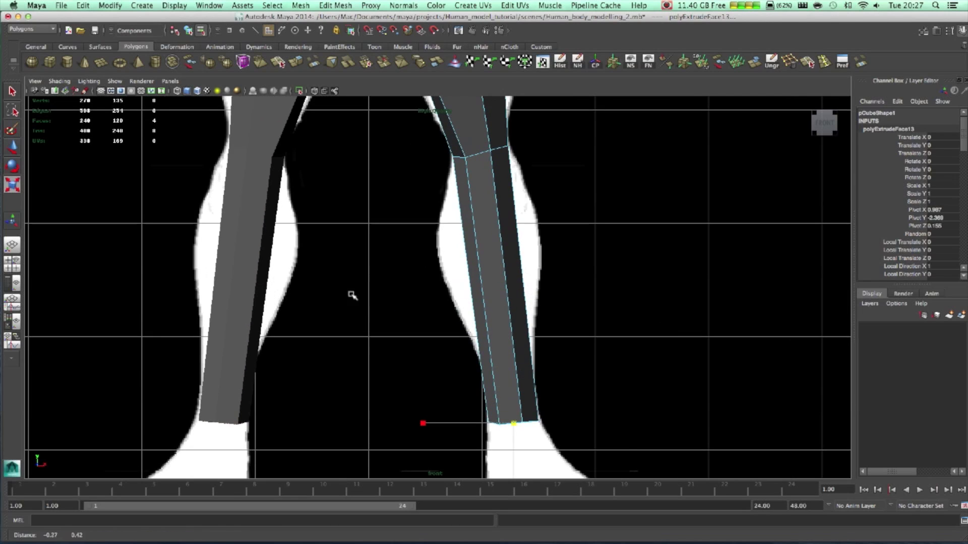
pyautogui.click(354, 9)
pyautogui.click(353, 121)
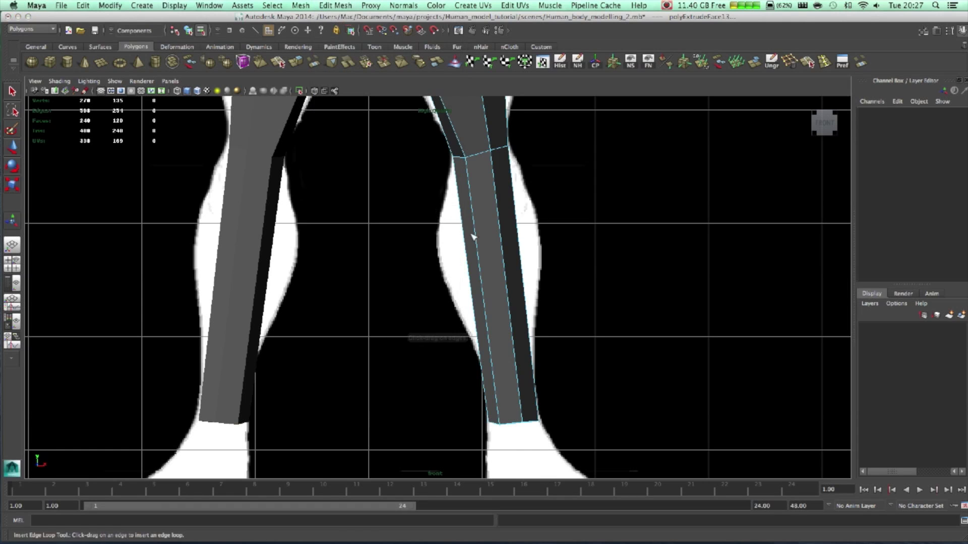
pyautogui.moveTo(475, 240)
pyautogui.mouseDown()
pyautogui.moveTo(525, 244)
pyautogui.moveTo(490, 239)
pyautogui.mouseUp()
pyautogui.press('r')
pyautogui.press('w')
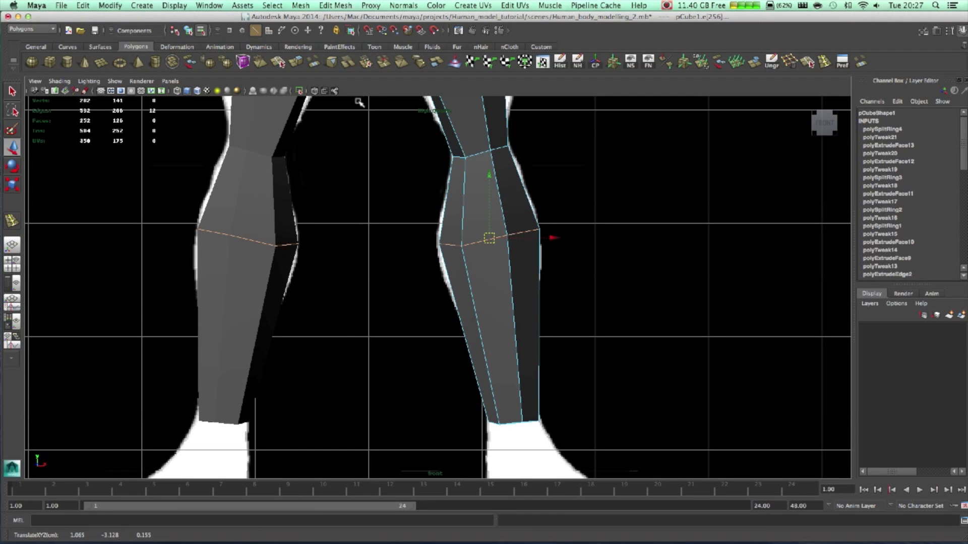
# Insert an edge loop between the calves and ankles and scale it down to follow the front silhouette
pyautogui.press('y')
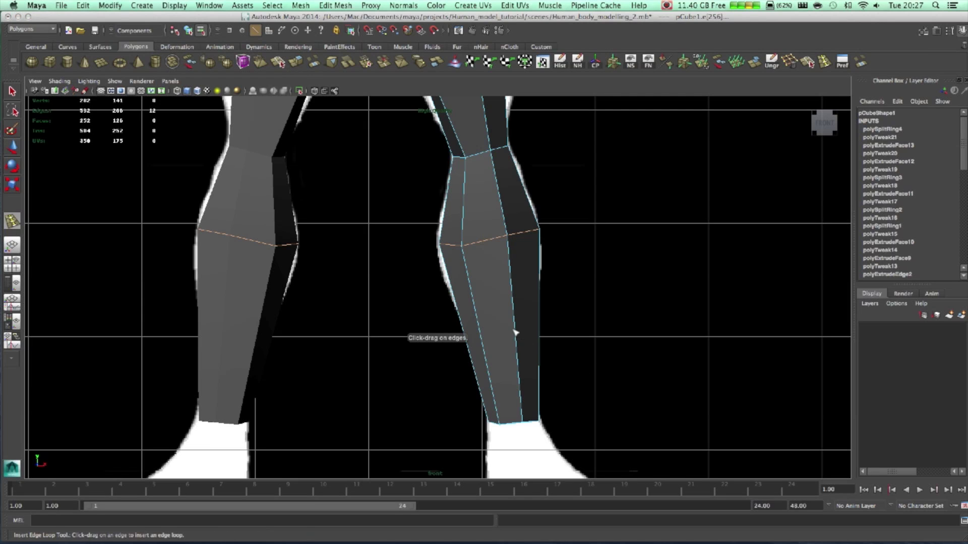
pyautogui.moveTo(519, 337); pyautogui.dragTo(497, 345)
pyautogui.press('r')
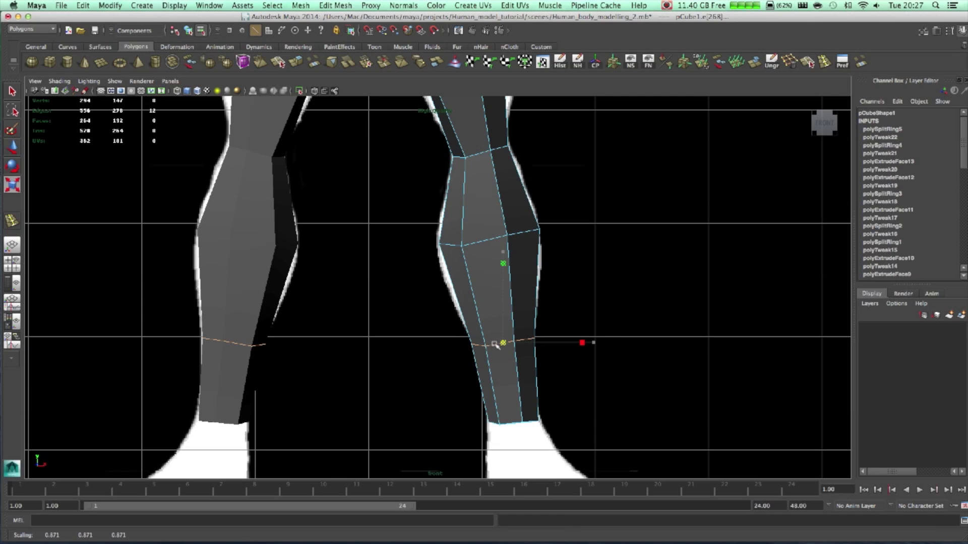
# Insert an edge loop around the middle of the thighs, then scale it up and position it to match the front silhouette
pyautogui.keyDown('alt'); pyautogui.moveTo(555, 272); pyautogui.dragTo(633, 394, button='middle'); pyautogui.keyUp('alt')
pyautogui.keyDown('alt'); pyautogui.moveTo(590, 176); pyautogui.dragTo(569, 345, button='middle'); pyautogui.keyUp('alt')
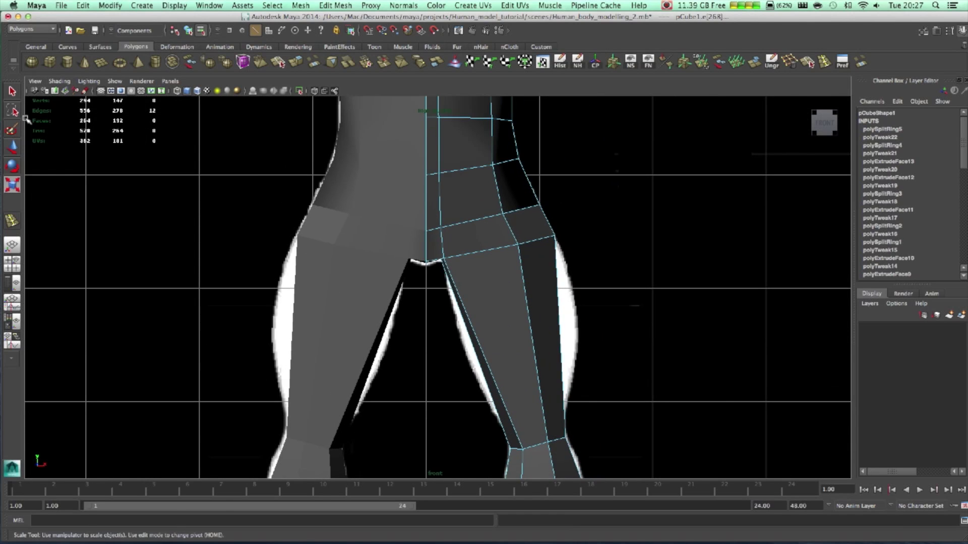
pyautogui.click(13, 218)
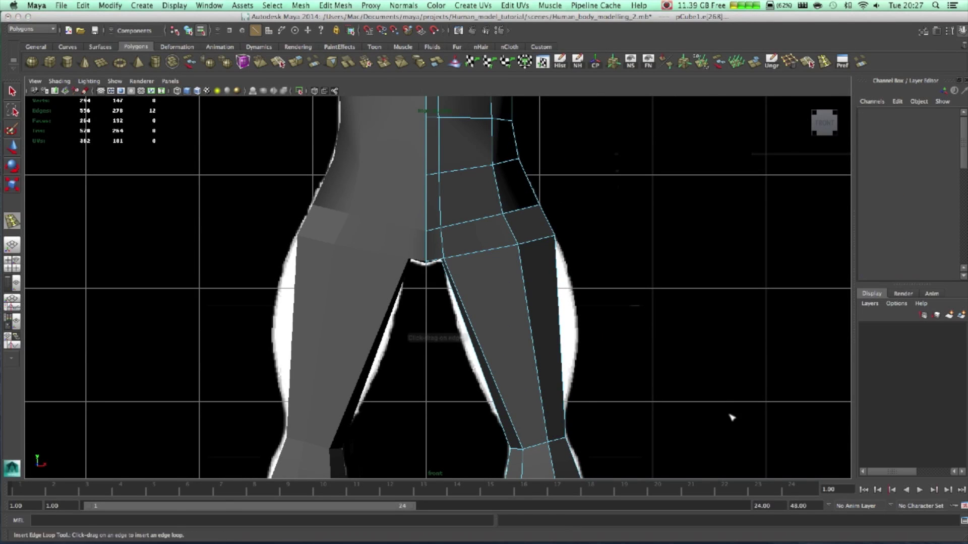
pyautogui.click(532, 338)
pyautogui.press('r')
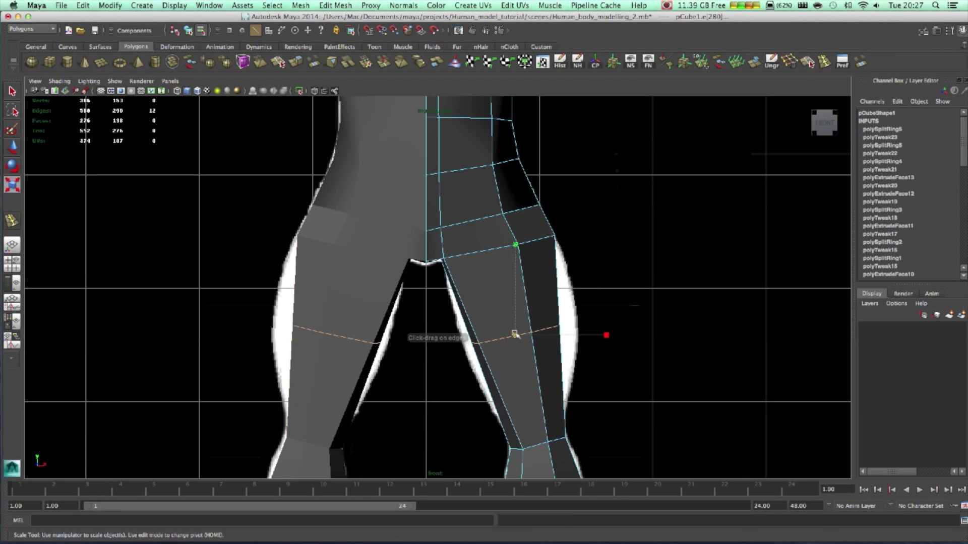
pyautogui.moveTo(534, 336)
pyautogui.mouseDown()
pyautogui.moveTo(520, 336)
pyautogui.moveTo(529, 335)
pyautogui.mouseUp()
pyautogui.press('w')
pyautogui.press('e')
pyautogui.press('r')
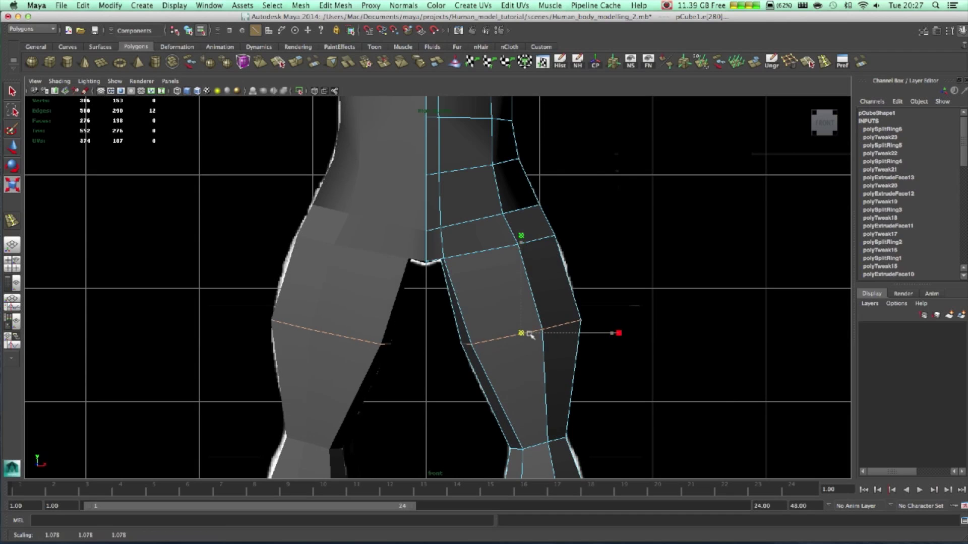
# Examine the leg shape against the side reference image in the perspective view
pyautogui.press('space')
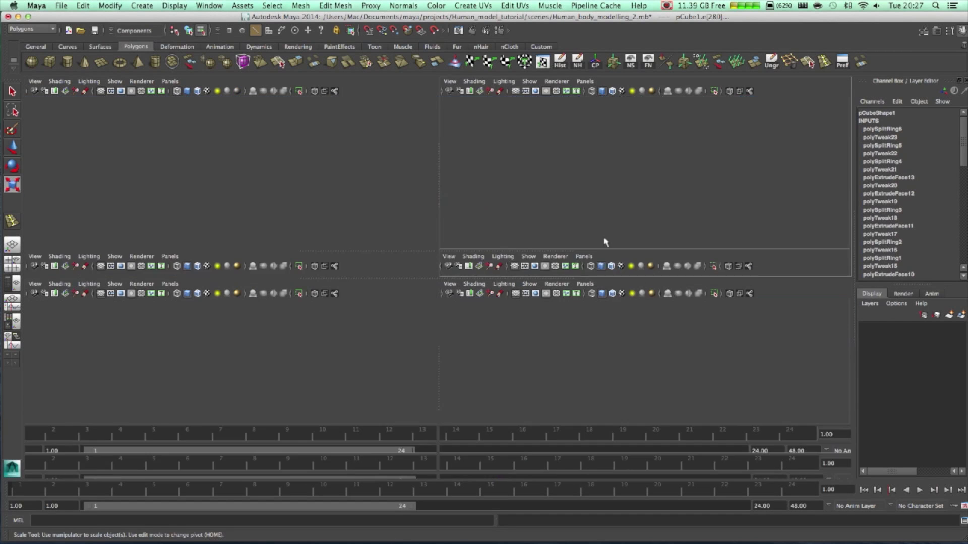
pyautogui.press('space')
pyautogui.keyDown('alt'); pyautogui.moveTo(388, 252); pyautogui.dragTo(380, 341); pyautogui.keyUp('alt')
pyautogui.moveTo(367, 194); pyautogui.dragTo(424, 191, button='right')
pyautogui.click(766, 335)
pyautogui.keyDown('alt'); pyautogui.moveTo(766, 334); pyautogui.dragTo(383, 354); pyautogui.keyUp('alt')
pyautogui.scroll(5, 395, 371)
pyautogui.keyDown('alt'); pyautogui.moveTo(382, 354); pyautogui.dragTo(417, 300, button='middle'); pyautogui.keyUp('alt')
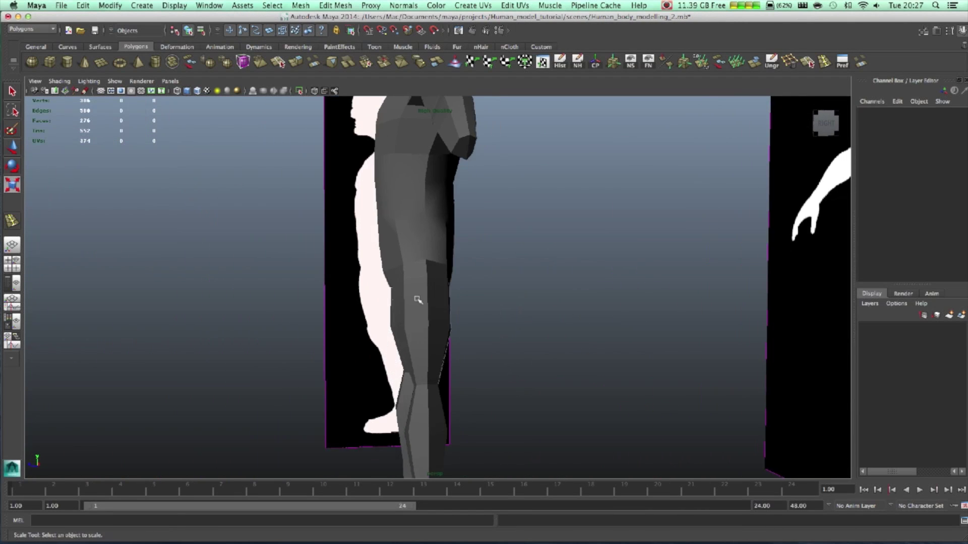
# Select the knee edge loop in the side view, then move and scale it to fit the side silhouette's knee
pyautogui.press('space')
pyautogui.press('space')
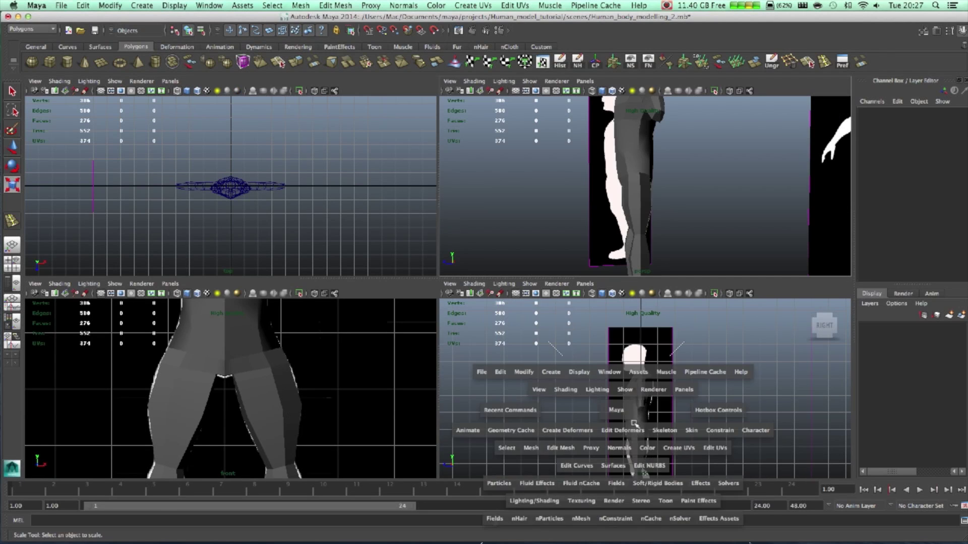
pyautogui.scroll(5, 616, 423)
pyautogui.scroll(4, 458, 329)
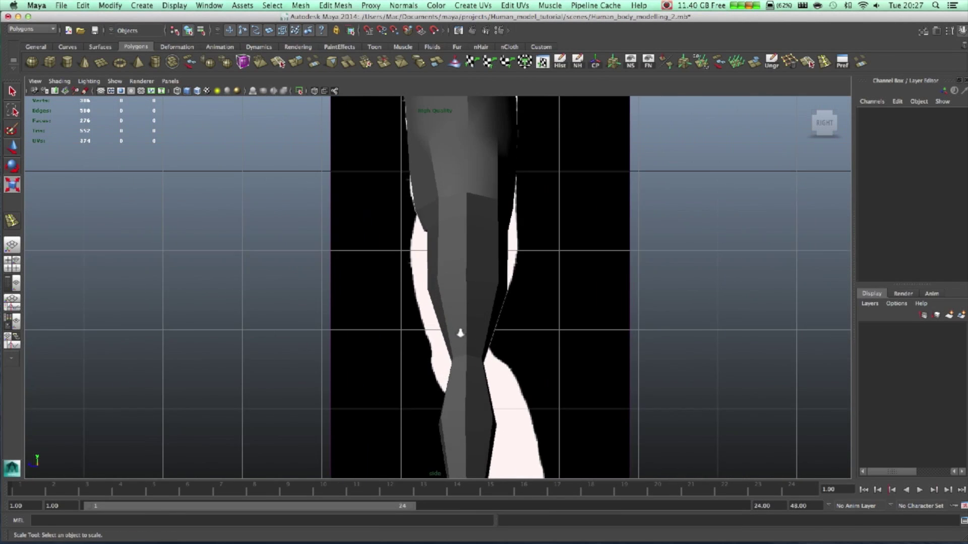
pyautogui.click(484, 277)
pyautogui.rightClick(483, 277)
pyautogui.moveTo(482, 272); pyautogui.dragTo(476, 324, button='right')
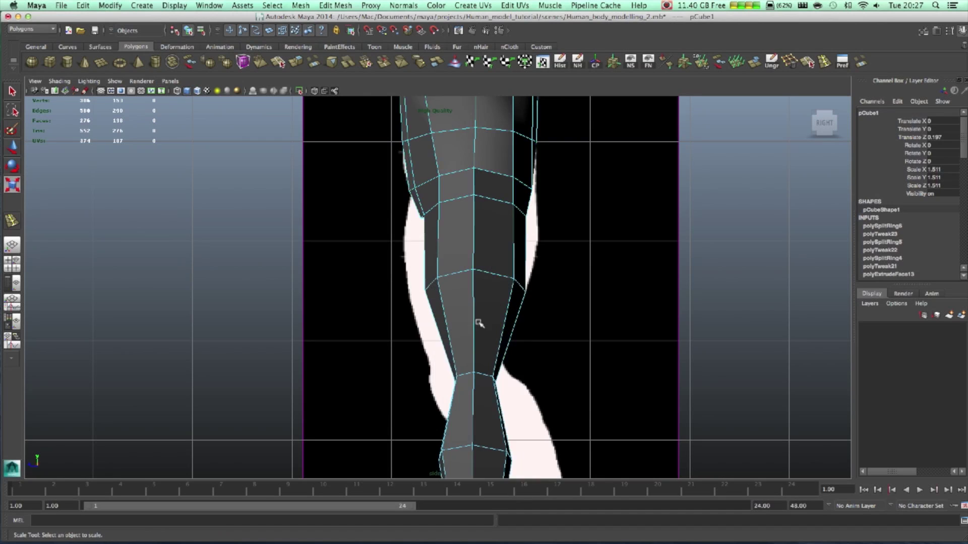
pyautogui.scroll(-3, 476, 302)
pyautogui.doubleClick(452, 275)
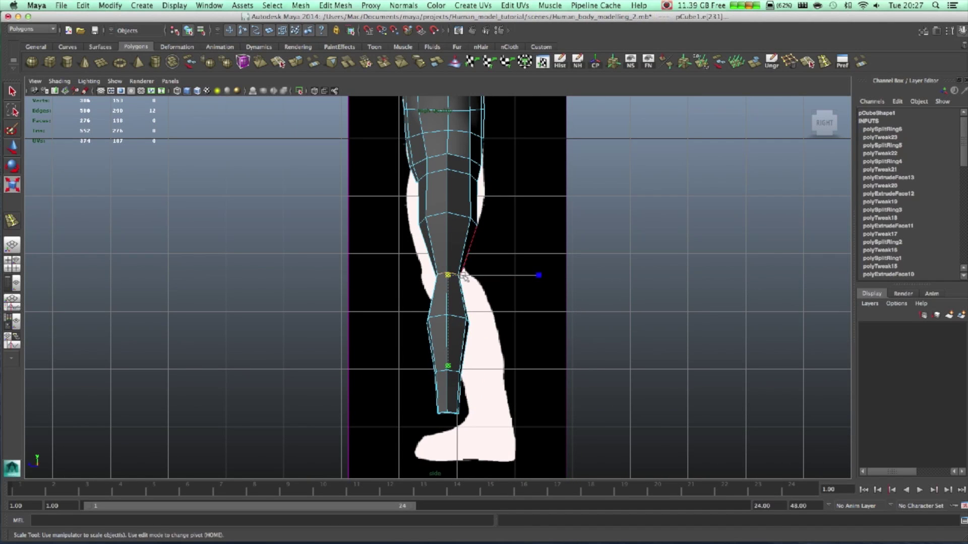
pyautogui.press('w')
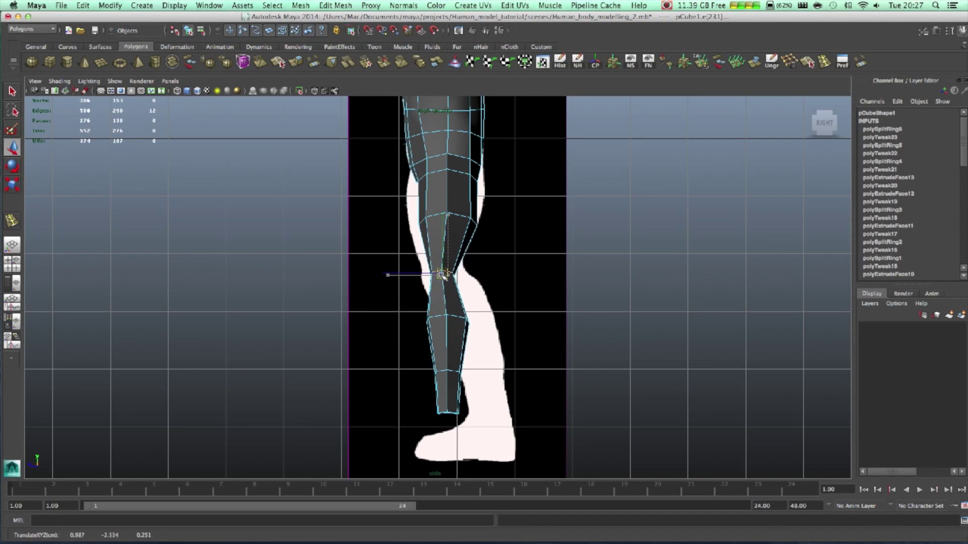
pyautogui.press('r')
pyautogui.moveTo(541, 271); pyautogui.dragTo(546, 273)
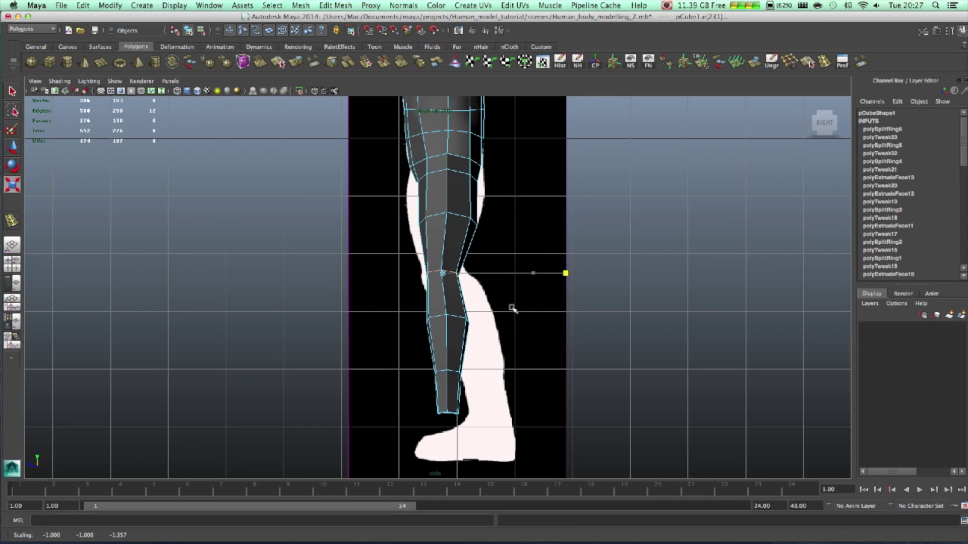
# Move the calf loop and the loop below it backward to follow the lower leg in the side silhouette
pyautogui.press('w')
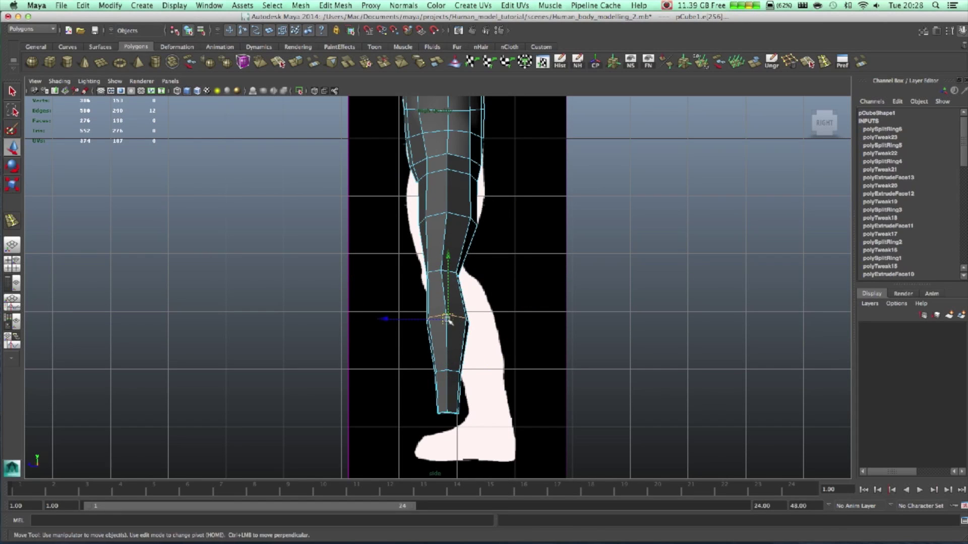
pyautogui.moveTo(449, 320); pyautogui.dragTo(474, 319)
pyautogui.click(453, 372)
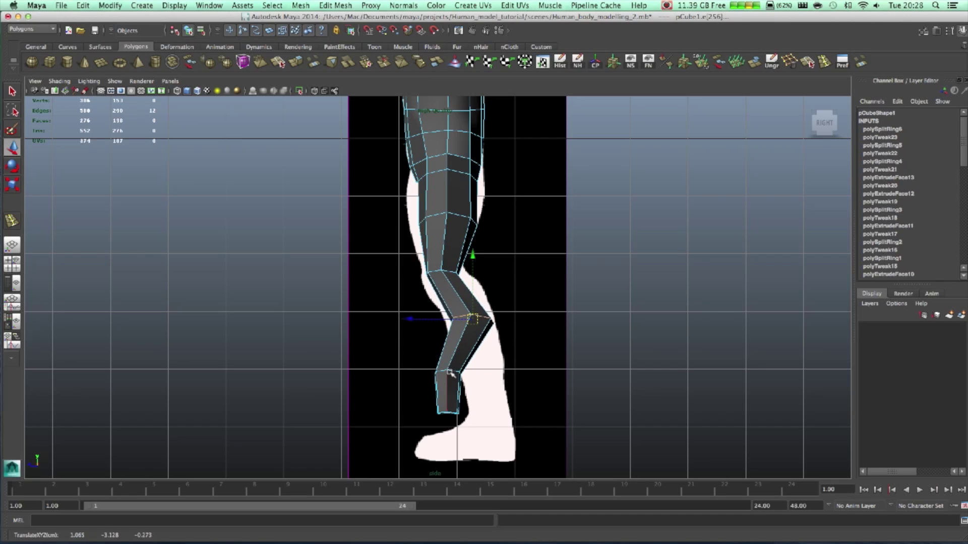
pyautogui.moveTo(448, 372); pyautogui.dragTo(484, 372)
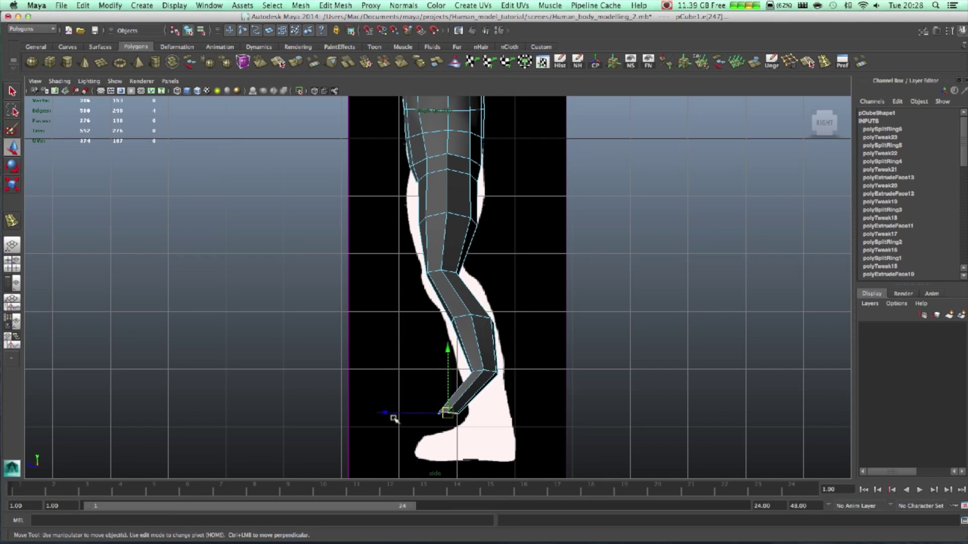
pyautogui.moveTo(387, 412); pyautogui.dragTo(427, 415)
pyautogui.press('space')
pyautogui.press('space')
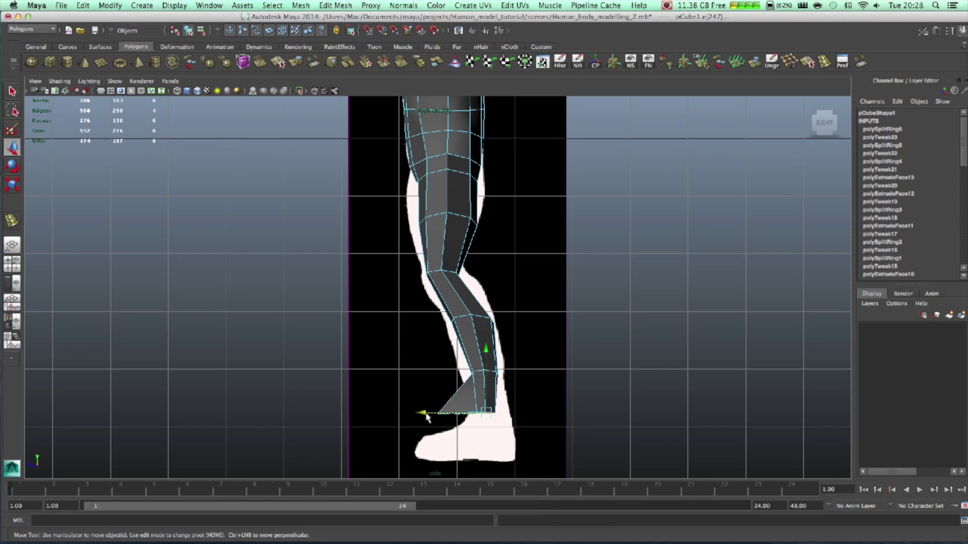
pyautogui.press('super+z')
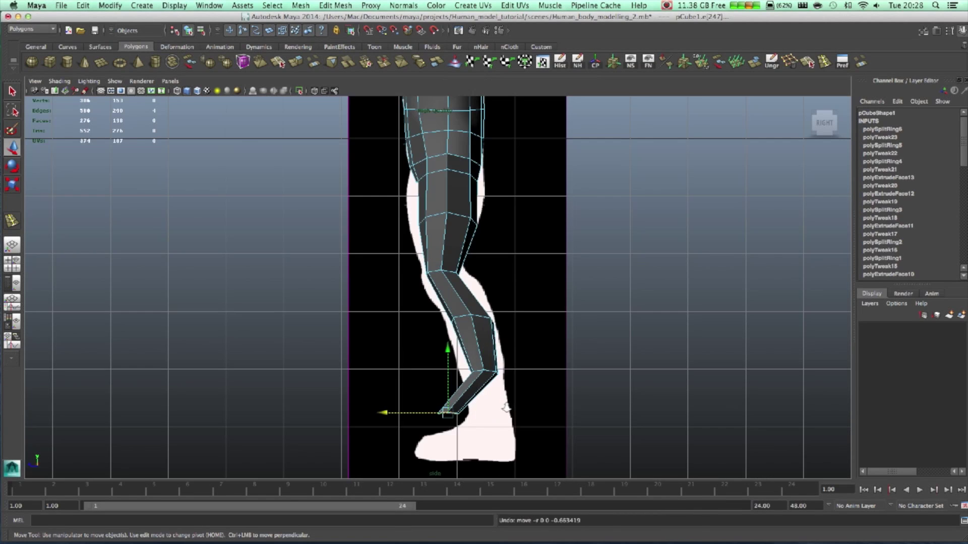
pyautogui.scroll(5, 507, 408)
pyautogui.scroll(-5, 507, 411)
pyautogui.keyDown('alt'); pyautogui.moveTo(506, 412); pyautogui.dragTo(506, 313, button='middle'); pyautogui.keyUp('alt')
pyautogui.scroll(6, 505, 323)
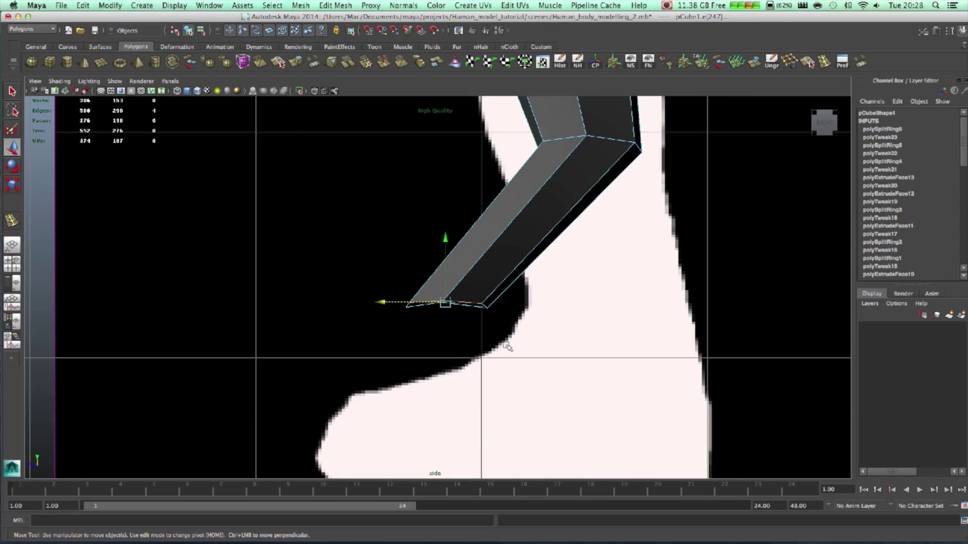
pyautogui.click(504, 313)
pyautogui.doubleClick(519, 287)
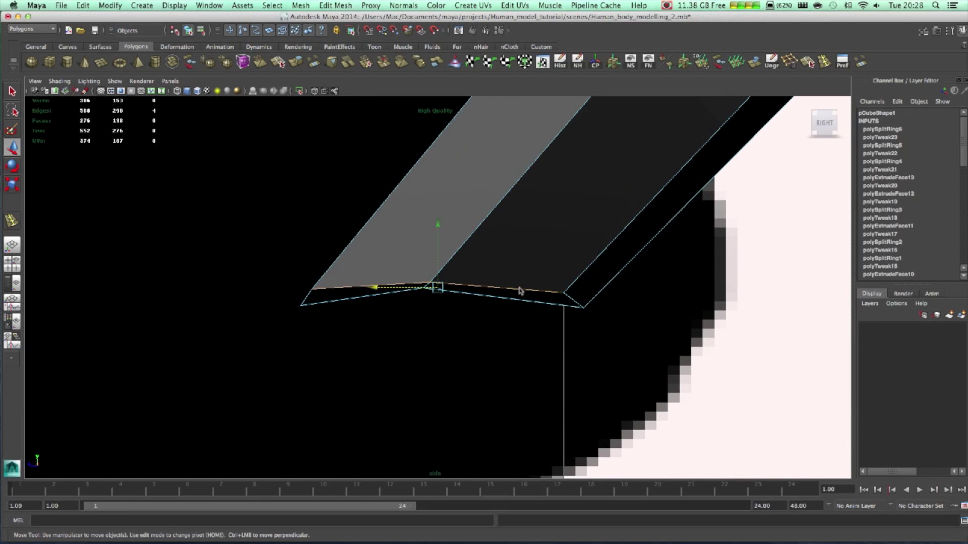
pyautogui.click(644, 385)
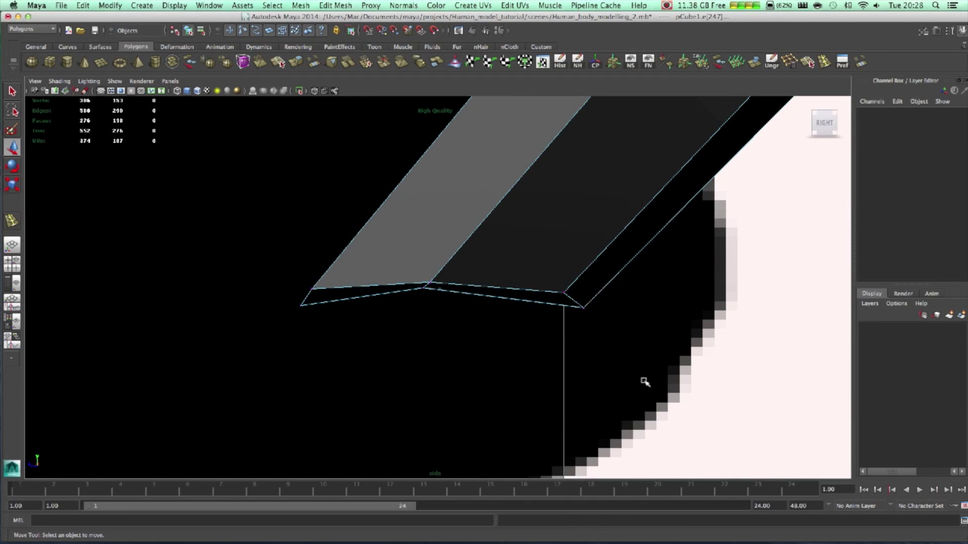
# Select all vertices at the ankle end, move them back over the silhouette's ankle and scale them to its depth
pyautogui.moveTo(644, 385); pyautogui.dragTo(295, 242)
pyautogui.scroll(-5, 552, 289)
pyautogui.scroll(3, 451, 291)
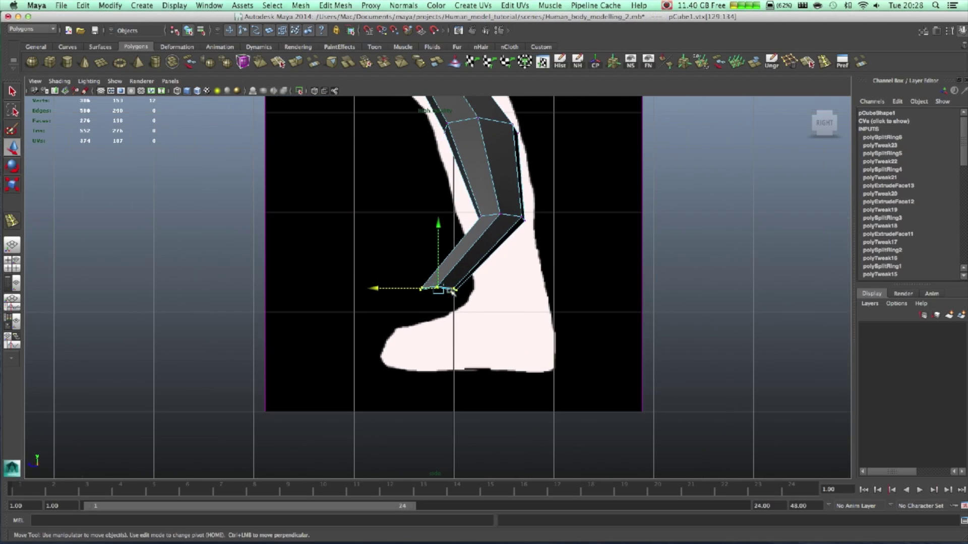
pyautogui.moveTo(382, 292); pyautogui.dragTo(451, 292)
pyautogui.press('e')
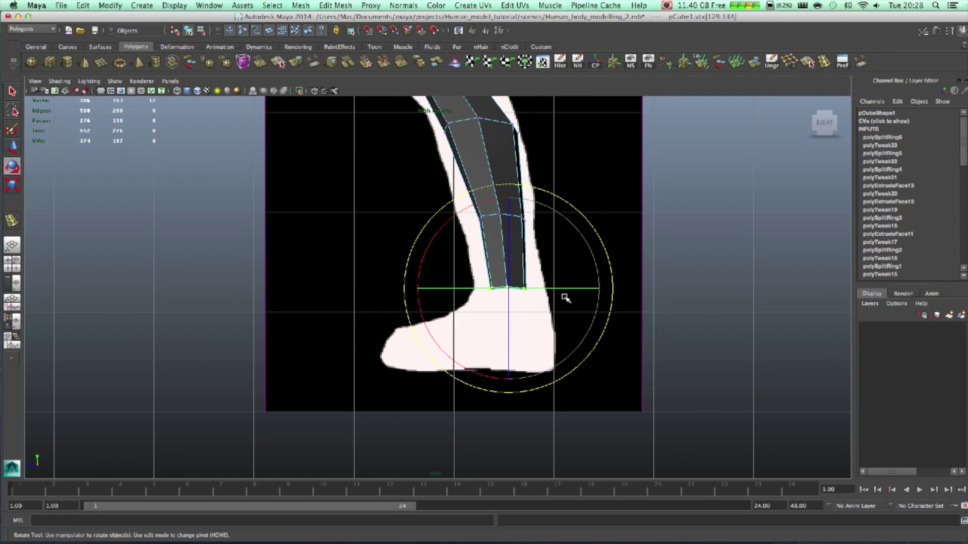
pyautogui.press('r')
pyautogui.moveTo(601, 287); pyautogui.dragTo(690, 288)
# Scale the vertex ring between calf and ankle front to back and reposition it within the side silhouette
pyautogui.keyDown('alt'); pyautogui.moveTo(573, 225); pyautogui.dragTo(605, 307, button='middle'); pyautogui.keyUp('alt')
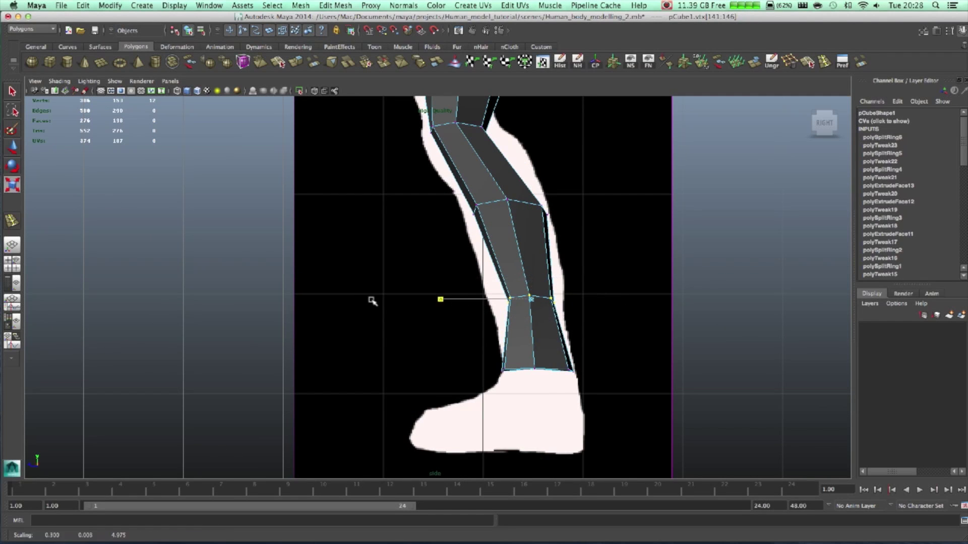
pyautogui.moveTo(372, 301); pyautogui.dragTo(376, 303)
pyautogui.press('w')
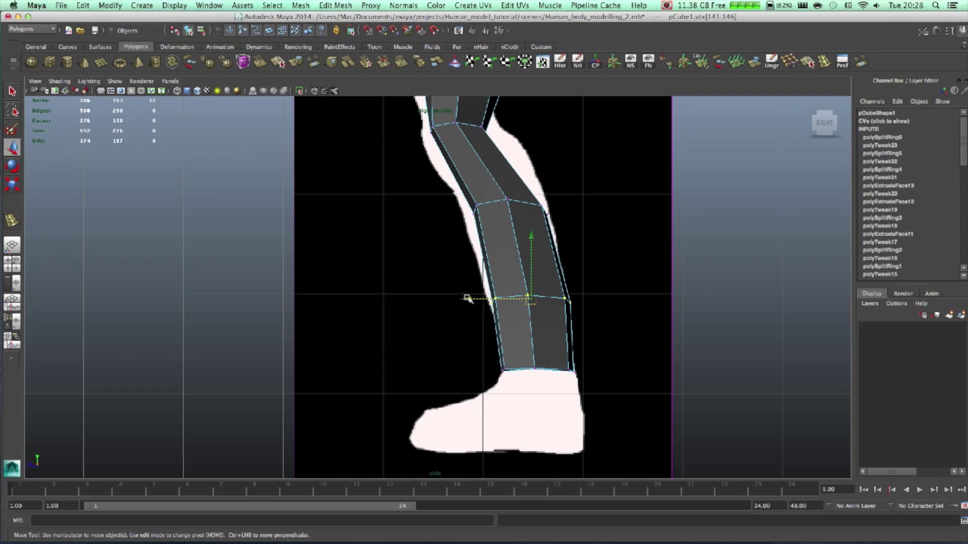
pyautogui.moveTo(467, 299); pyautogui.dragTo(430, 303)
pyautogui.press('e')
pyautogui.press('r')
# Scale the calf vertex ring front to back and shift it slightly backward or forward to fit the side silhouette
pyautogui.keyDown('alt'); pyautogui.moveTo(582, 277); pyautogui.dragTo(639, 342, button='middle'); pyautogui.keyUp('alt')
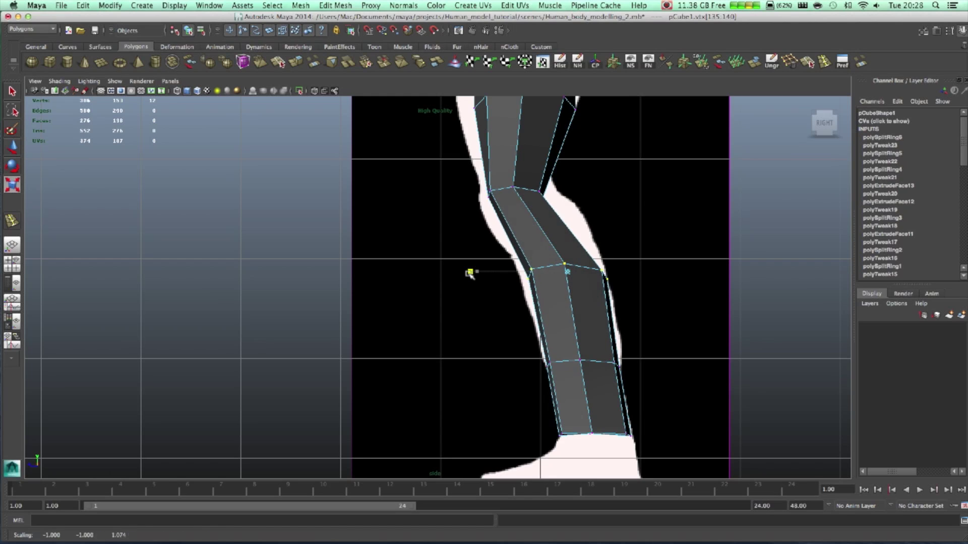
pyautogui.press('w')
pyautogui.moveTo(503, 272); pyautogui.dragTo(499, 271)
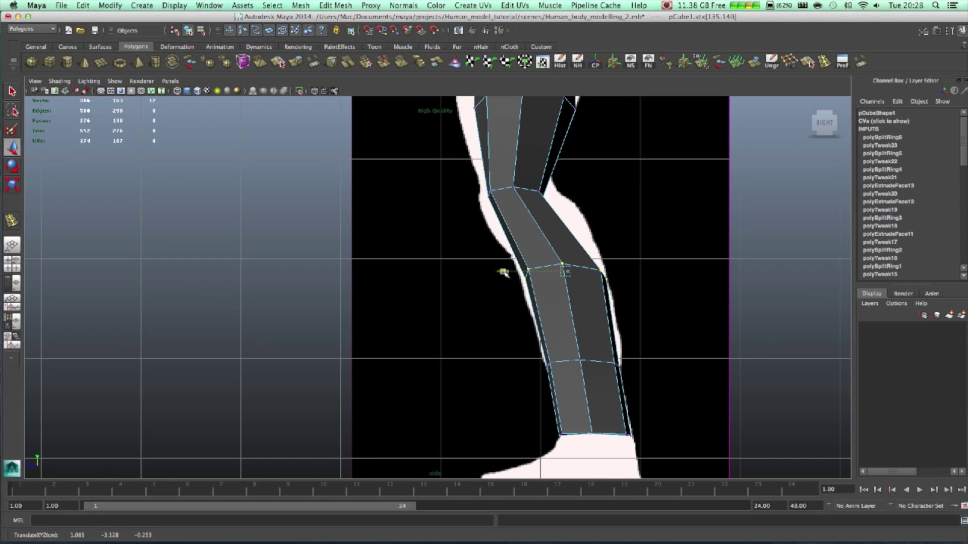
pyautogui.press('r')
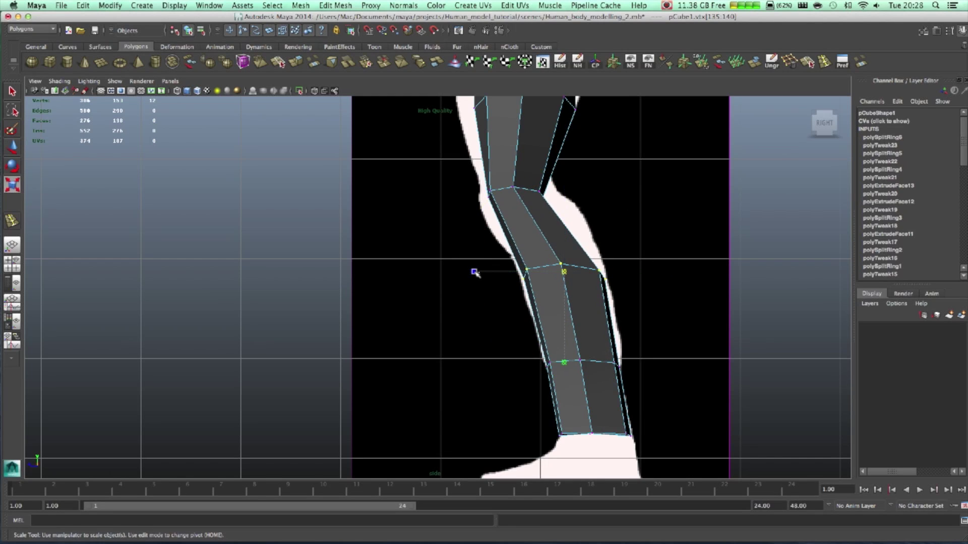
pyautogui.press('z')
pyautogui.moveTo(472, 273)
pyautogui.mouseDown()
pyautogui.moveTo(459, 273)
pyautogui.moveTo(475, 274)
pyautogui.mouseUp()
# Widen the knee vertex ring front to back and shift it slightly backward to fit the side silhouette's knee
pyautogui.keyDown('alt'); pyautogui.moveTo(544, 239); pyautogui.dragTo(632, 298, button='middle'); pyautogui.keyUp('alt')
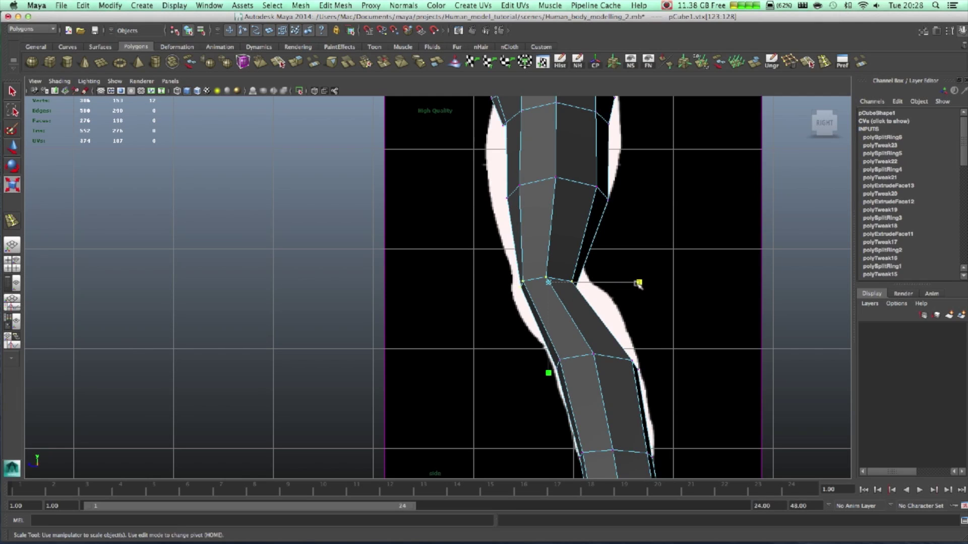
pyautogui.moveTo(638, 284); pyautogui.dragTo(691, 281)
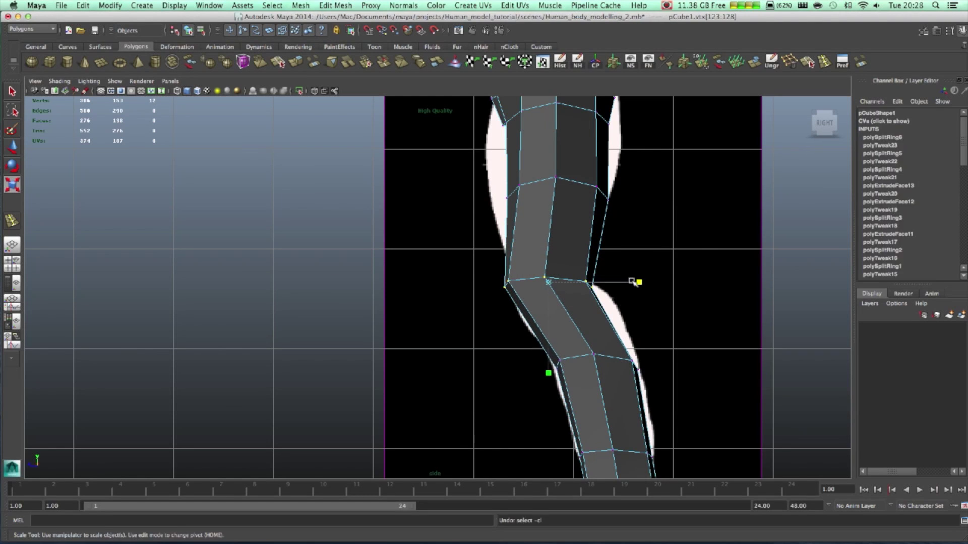
pyautogui.moveTo(640, 282); pyautogui.dragTo(630, 283)
pyautogui.press('w')
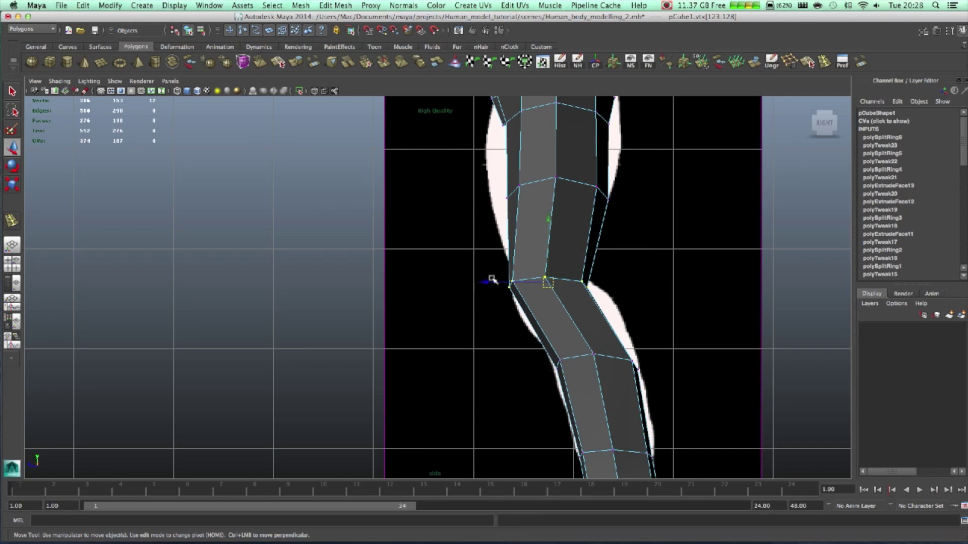
pyautogui.moveTo(487, 283); pyautogui.dragTo(496, 282)
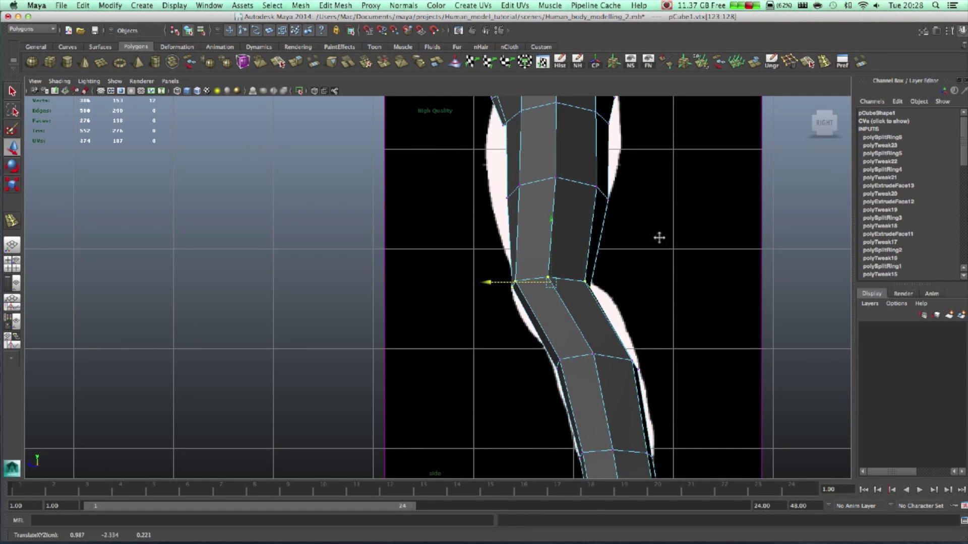
# Select the mid-thigh vertex ring, move it forward and scale it to match the side silhouette's thigh
pyautogui.keyDown('alt'); pyautogui.moveTo(656, 234); pyautogui.dragTo(671, 304, button='middle'); pyautogui.keyUp('alt')
pyautogui.moveTo(670, 302); pyautogui.dragTo(407, 251)
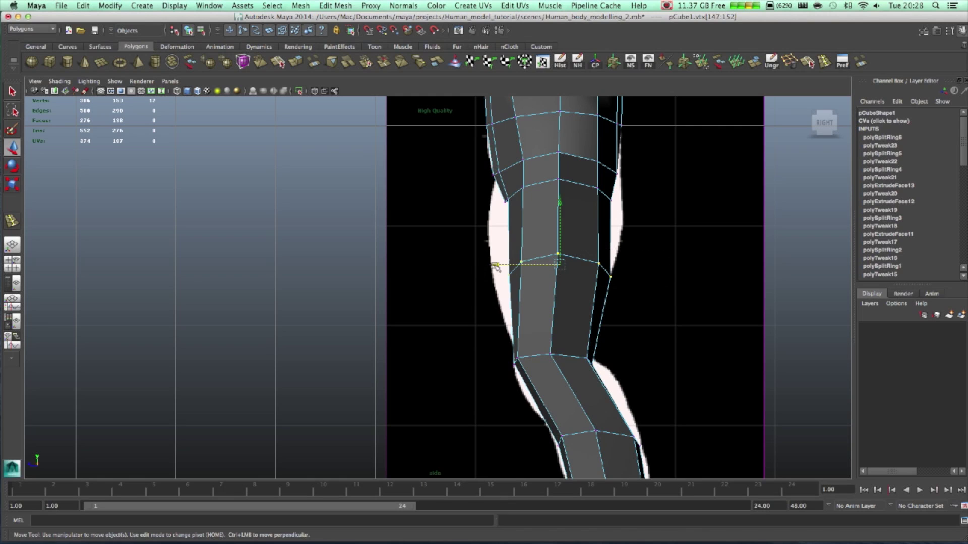
pyautogui.moveTo(496, 266); pyautogui.dragTo(443, 265)
pyautogui.press('e')
pyautogui.press('r')
# Move the rear vertices at the top of the thigh backward to meet the side silhouette's buttock outline
pyautogui.keyDown('alt'); pyautogui.moveTo(749, 261); pyautogui.dragTo(760, 325, button='middle'); pyautogui.keyUp('alt')
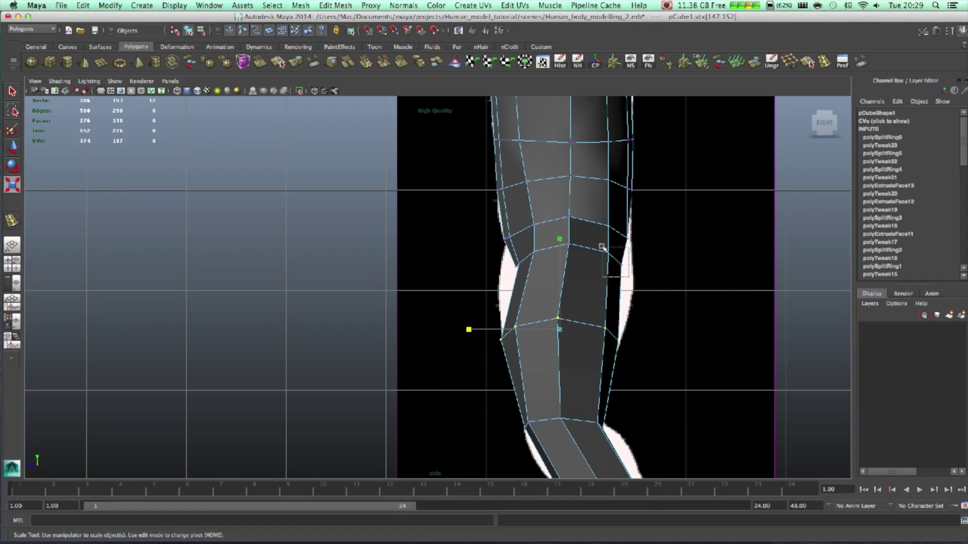
pyautogui.press('w')
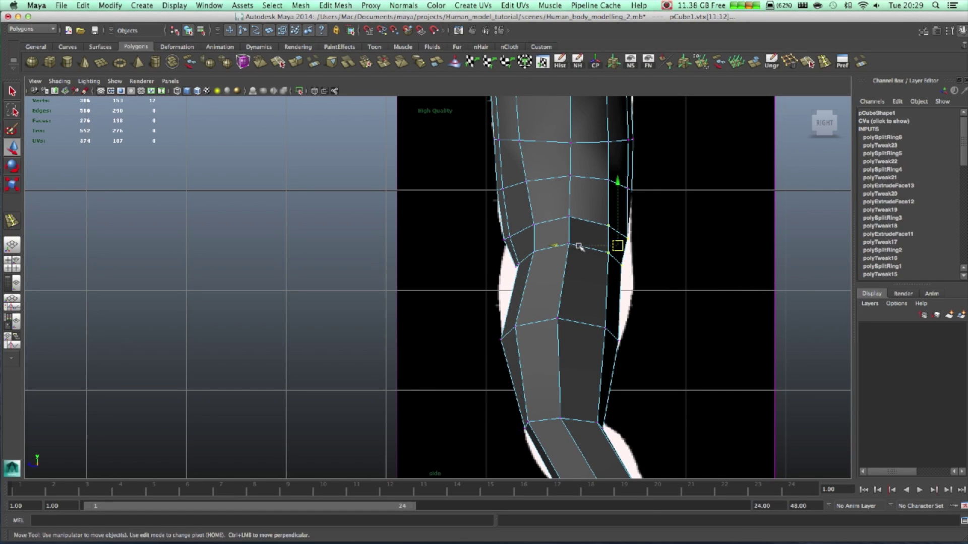
pyautogui.moveTo(555, 244); pyautogui.dragTo(557, 246, button='middle')
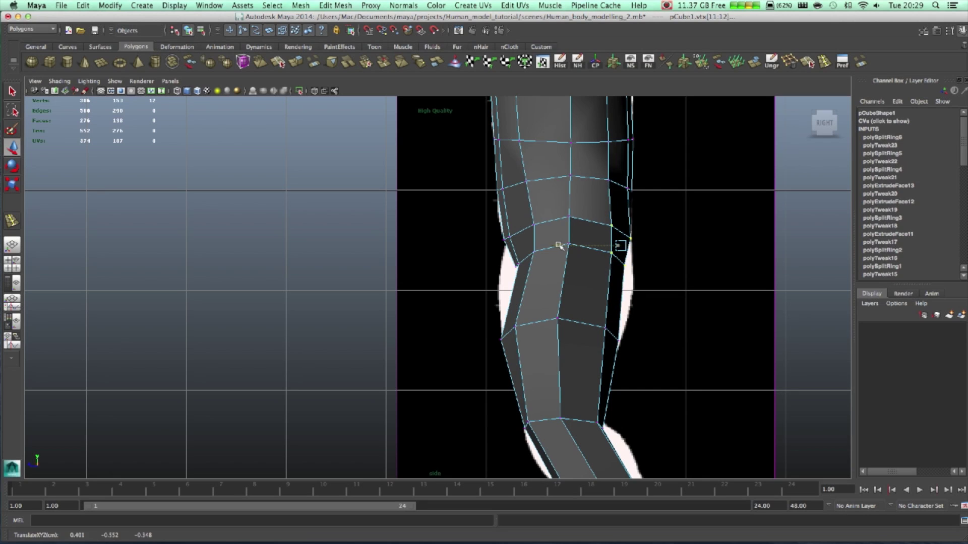
# Move the upper-thigh ring's rear vertices backward and its front vertices forward to meet the side silhouette
pyautogui.moveTo(684, 296); pyautogui.dragTo(614, 267)
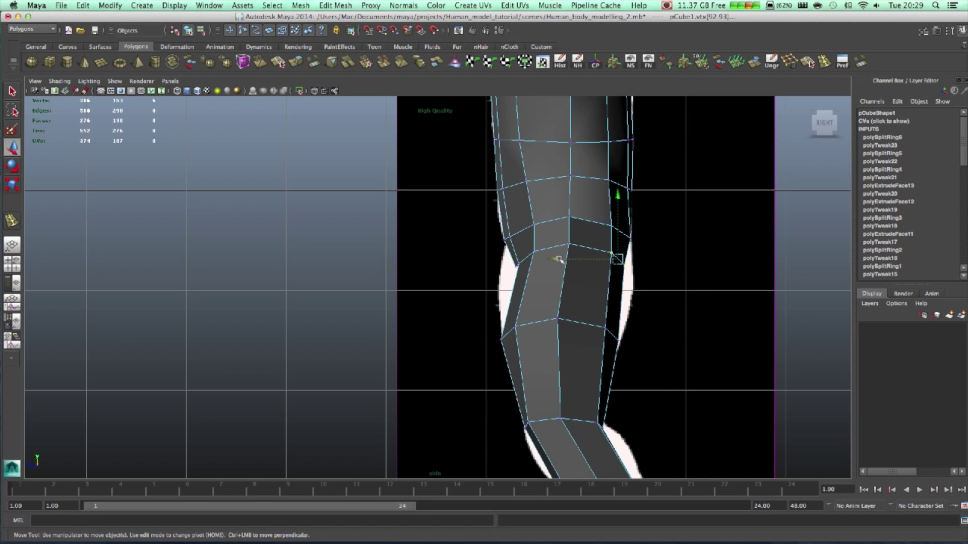
pyautogui.moveTo(559, 259); pyautogui.dragTo(563, 261)
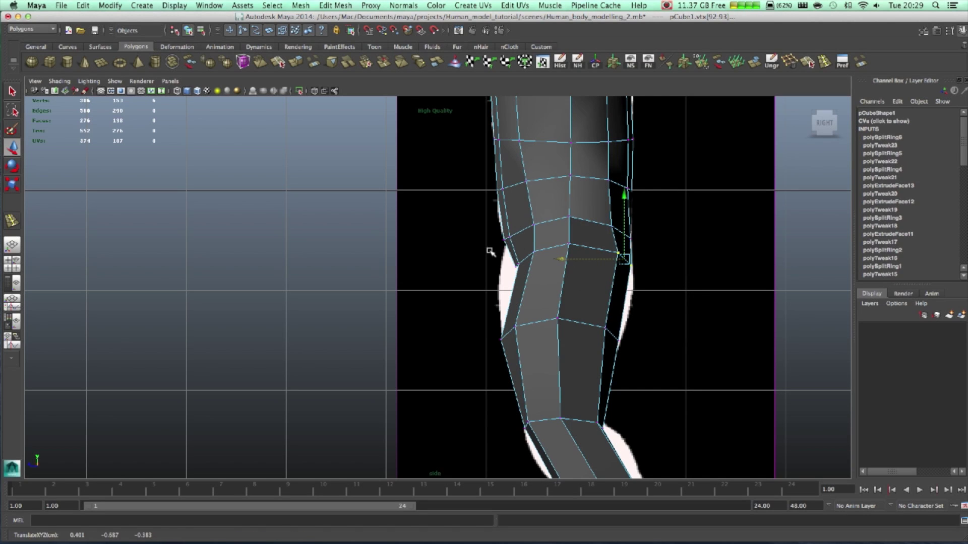
pyautogui.moveTo(490, 251); pyautogui.dragTo(533, 274)
pyautogui.moveTo(472, 260); pyautogui.dragTo(451, 260)
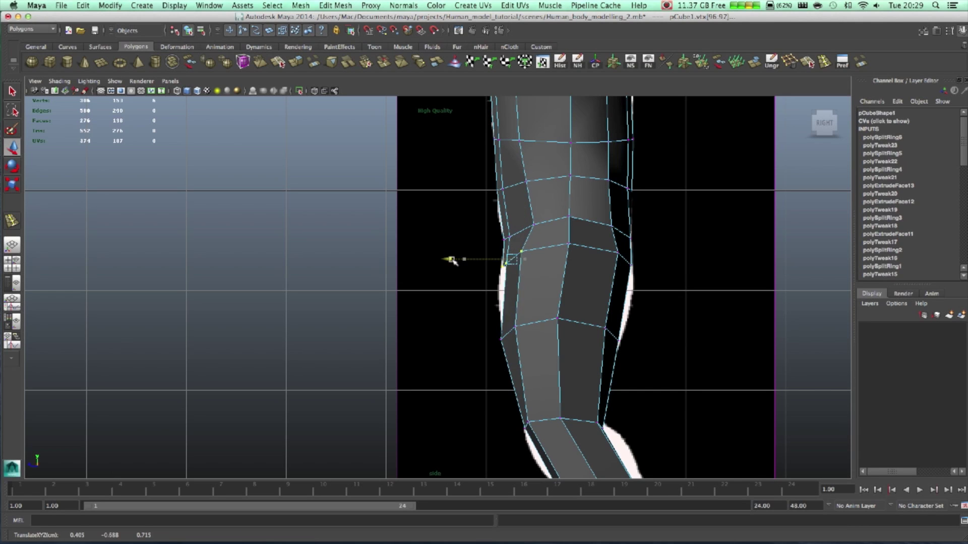
# Move the calf ring's front vertices forward and its rear vertices backward to fit the lower leg's side silhouette
pyautogui.keyDown('alt'); pyautogui.moveTo(708, 397); pyautogui.dragTo(661, 223, button='middle'); pyautogui.keyUp('alt')
pyautogui.keyDown('alt'); pyautogui.moveTo(632, 301); pyautogui.dragTo(625, 223, button='middle'); pyautogui.keyUp('alt')
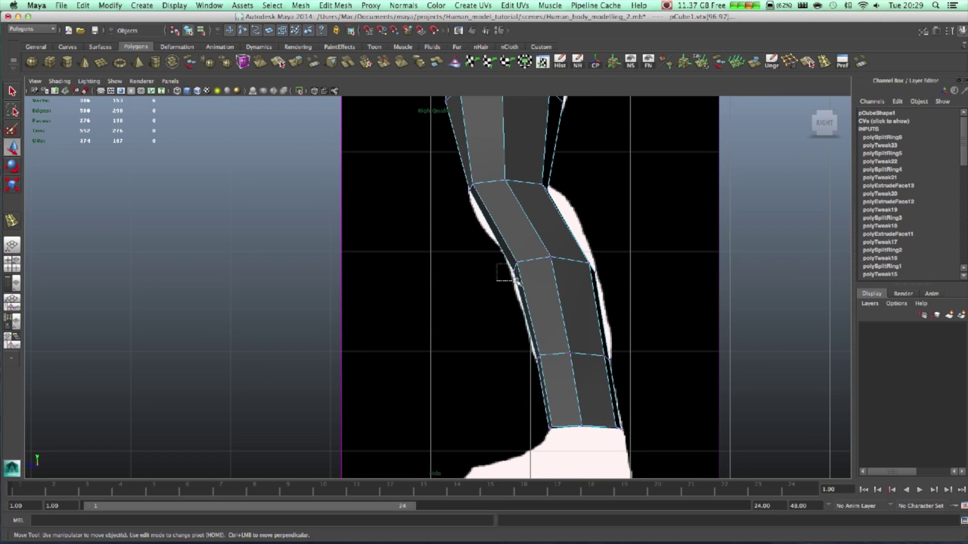
pyautogui.moveTo(515, 280); pyautogui.dragTo(515, 281)
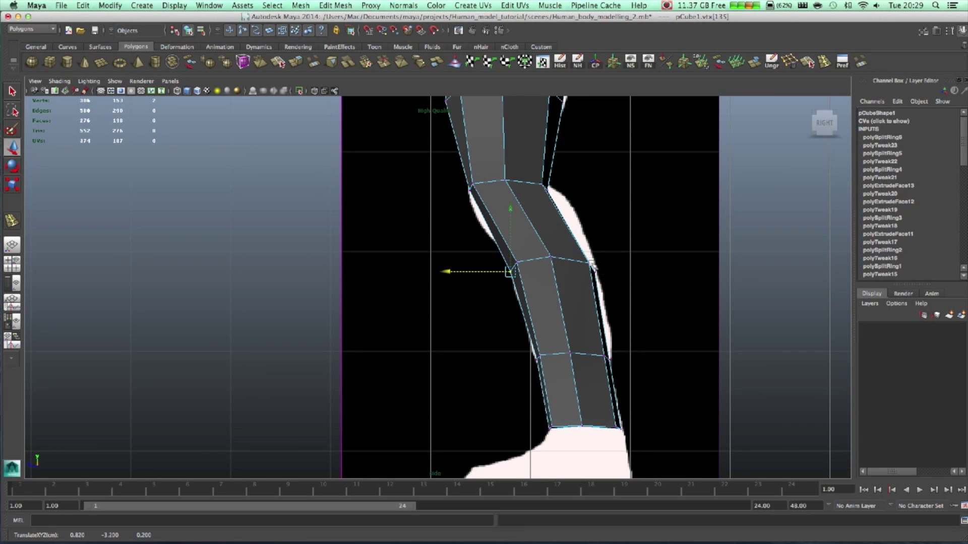
pyautogui.moveTo(605, 284); pyautogui.dragTo(540, 274)
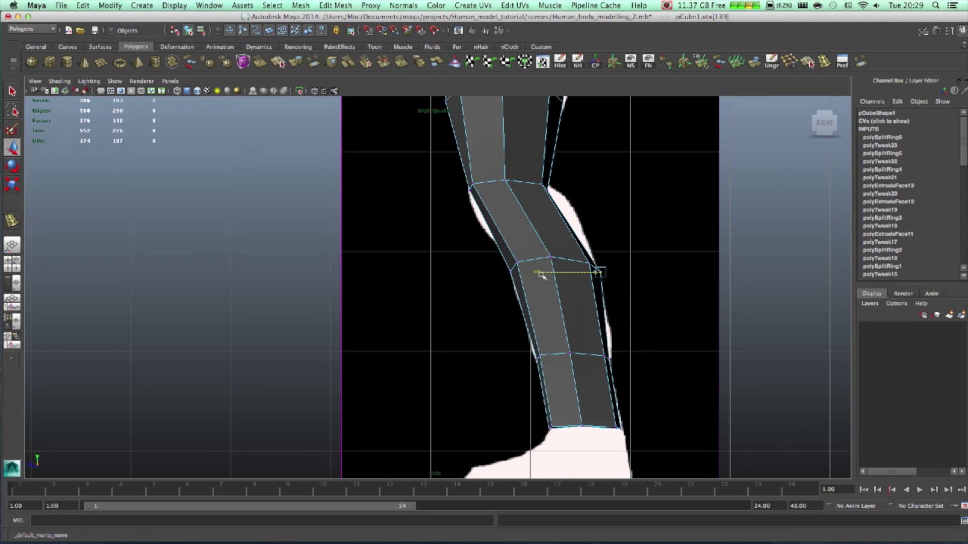
pyautogui.keyDown('alt'); pyautogui.moveTo(715, 351); pyautogui.dragTo(632, 339, button='middle'); pyautogui.keyUp('alt')
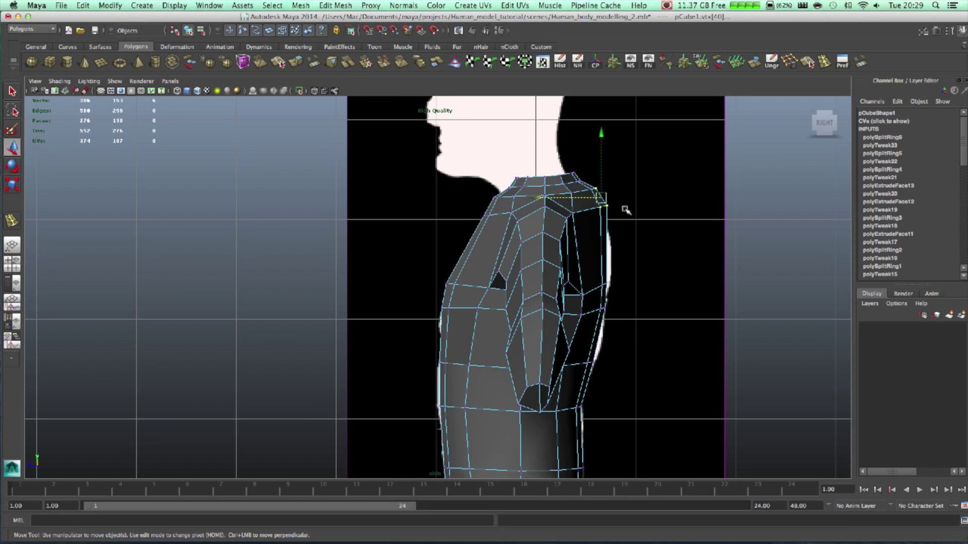
# Try to shift the upper-back vertices downward and forward below the nape of the neck
pyautogui.moveTo(599, 201); pyautogui.dragTo(598, 203)
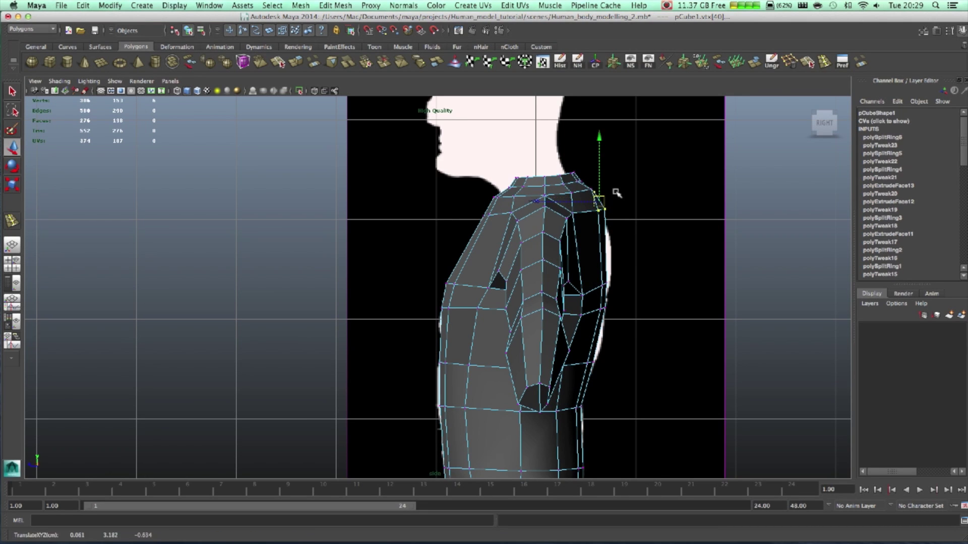
pyautogui.press('space')
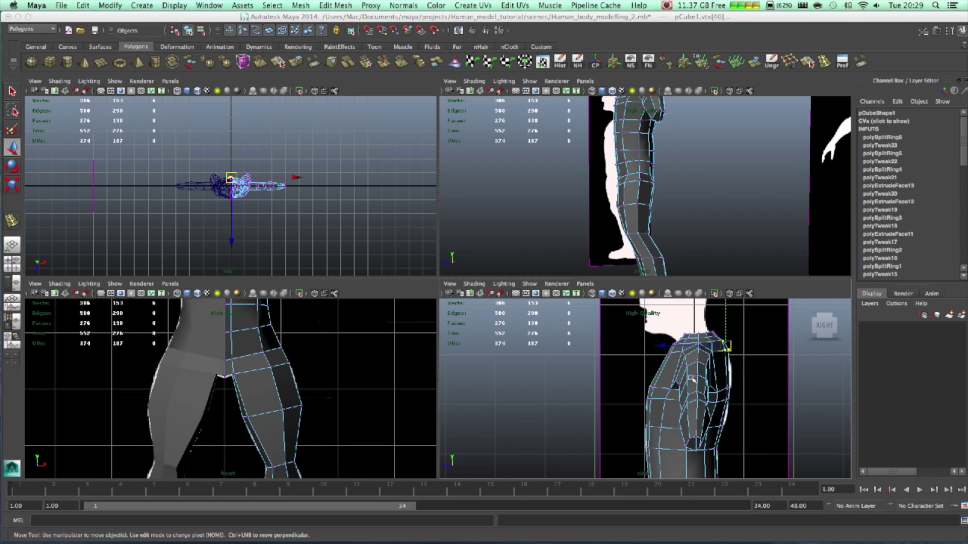
pyautogui.press('space')
pyautogui.moveTo(637, 234); pyautogui.dragTo(591, 184)
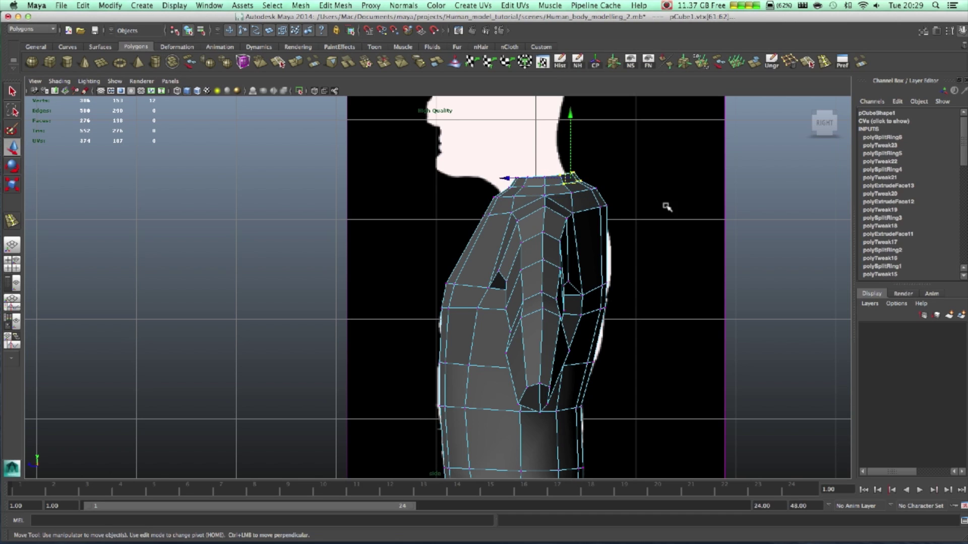
pyautogui.click(621, 185)
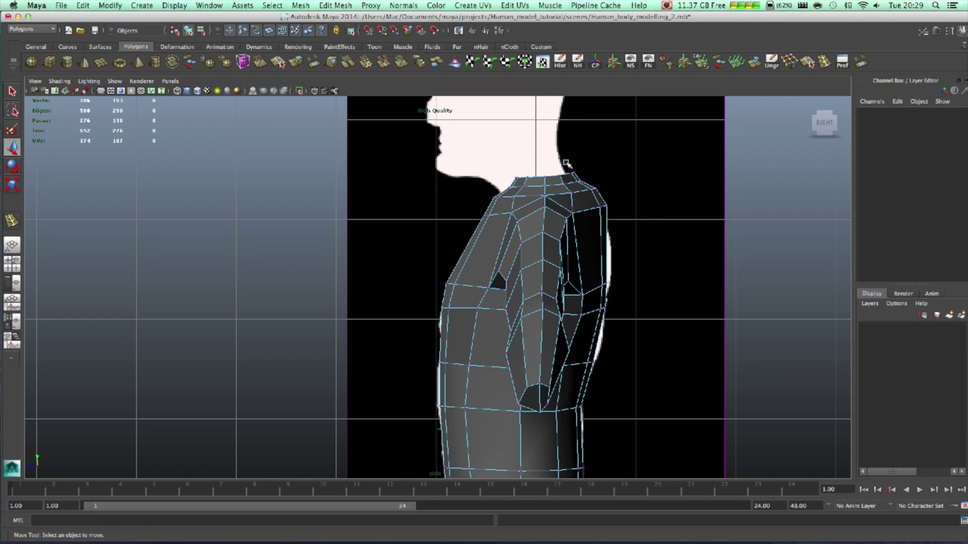
# Move the rear neck and upper-back vertices forward, and lower the upper-back ones to follow the side silhouette
pyautogui.click(591, 183)
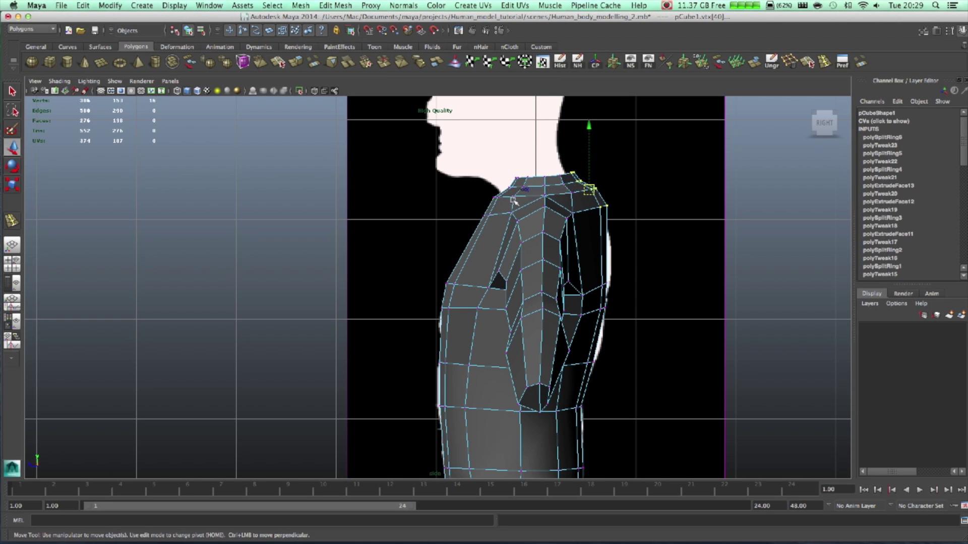
pyautogui.moveTo(522, 187); pyautogui.dragTo(518, 188)
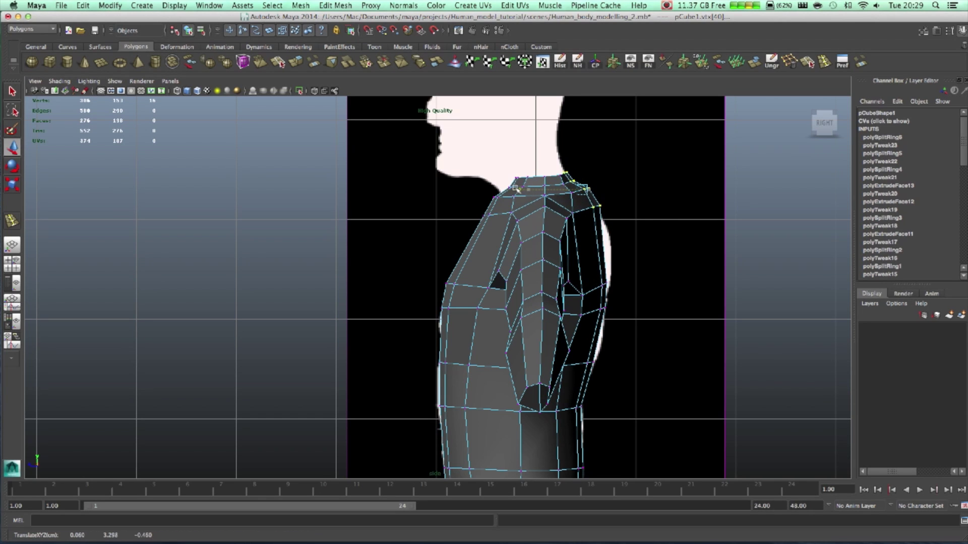
pyautogui.click(668, 226)
pyautogui.moveTo(584, 184); pyautogui.dragTo(590, 207)
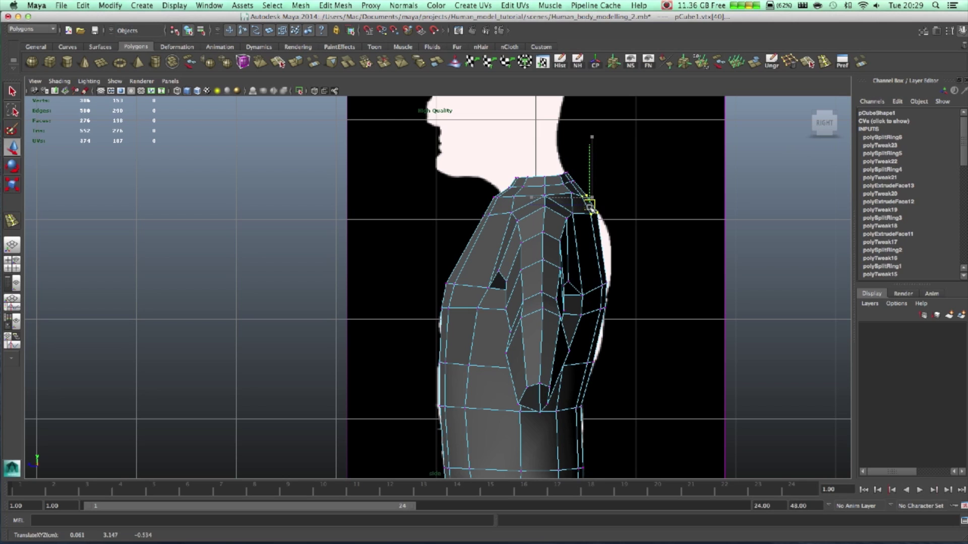
pyautogui.click(620, 247)
# Examine the whole body model from side, rear and front angles in perspective against both reference silhouettes
pyautogui.scroll(-5, 615, 263)
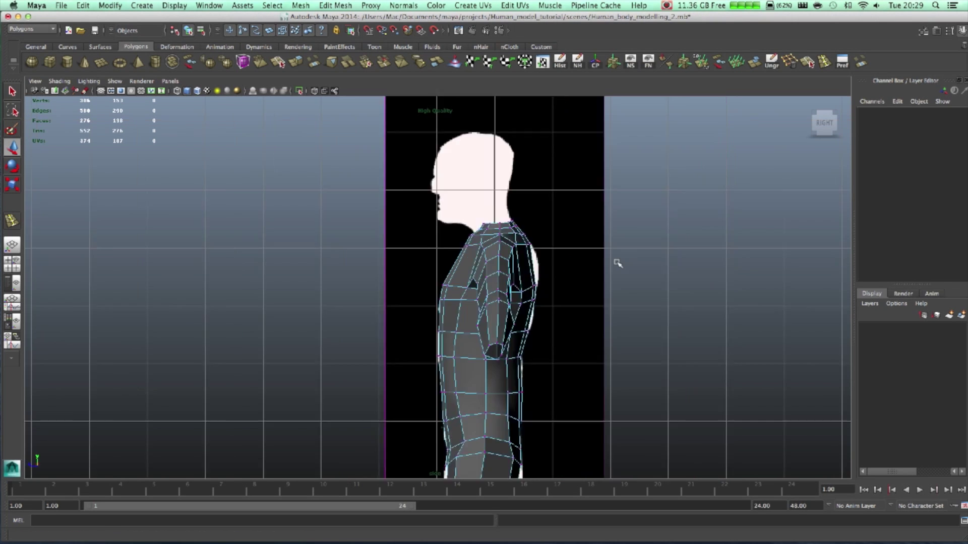
pyautogui.press('space')
pyautogui.press('space')
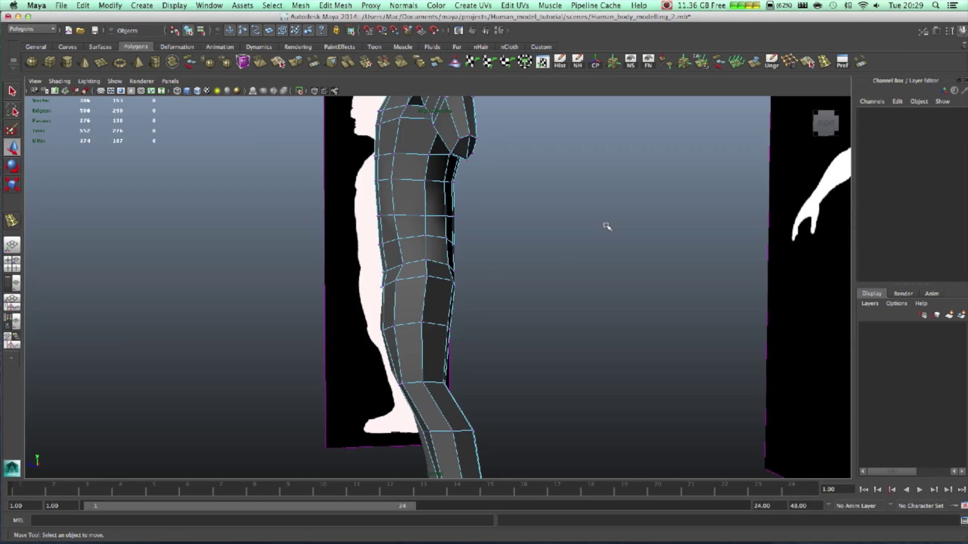
pyautogui.keyDown('alt'); pyautogui.moveTo(470, 279); pyautogui.dragTo(464, 235); pyautogui.keyUp('alt')
pyautogui.scroll(3, 470, 237)
pyautogui.keyDown('alt'); pyautogui.moveTo(603, 267); pyautogui.dragTo(485, 267); pyautogui.keyUp('alt')
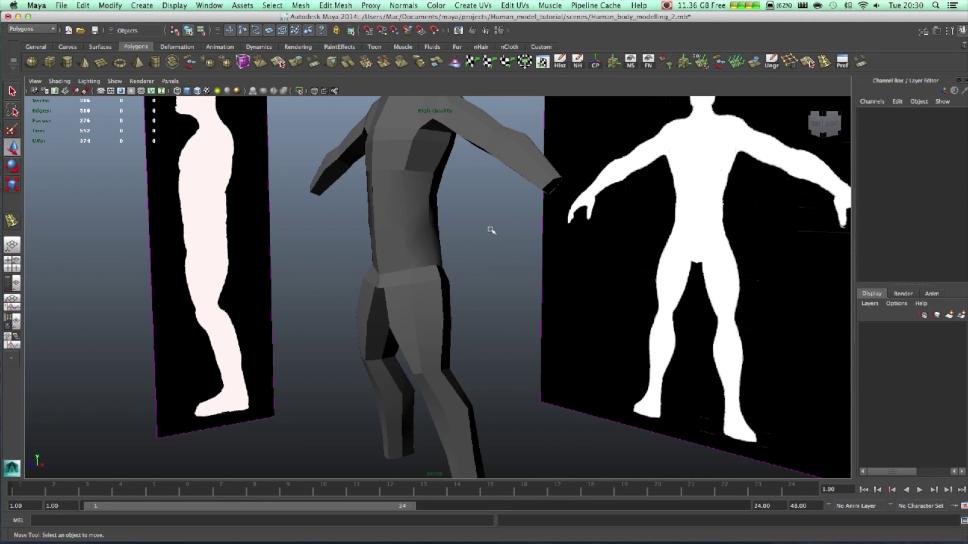
pyautogui.keyDown('alt'); pyautogui.moveTo(492, 231); pyautogui.dragTo(486, 282); pyautogui.keyUp('alt')
pyautogui.click(467, 280)
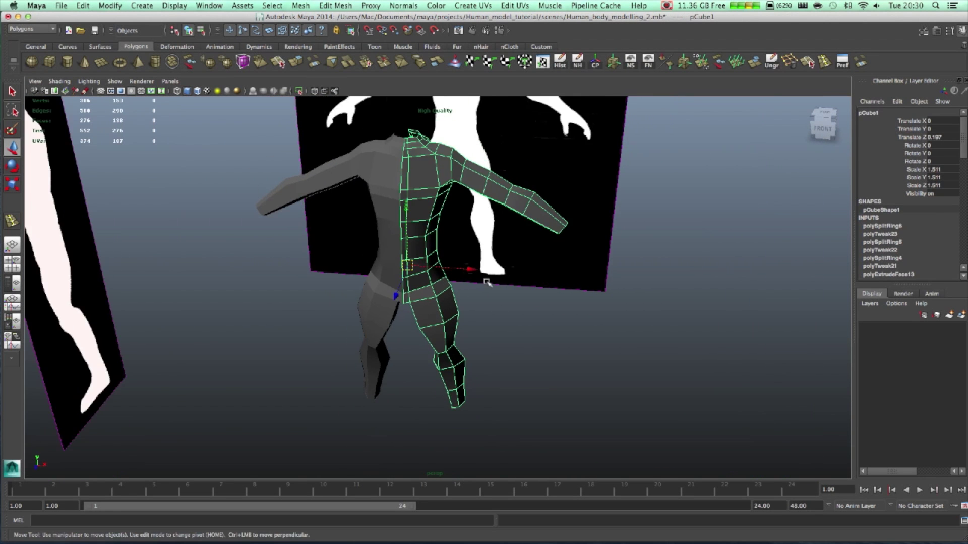
pyautogui.keyDown('alt'); pyautogui.moveTo(486, 282); pyautogui.dragTo(527, 364, button='right'); pyautogui.keyUp('alt')
pyautogui.click(606, 373)
pyautogui.keyDown('alt'); pyautogui.moveTo(607, 373); pyautogui.dragTo(546, 363); pyautogui.keyUp('alt')
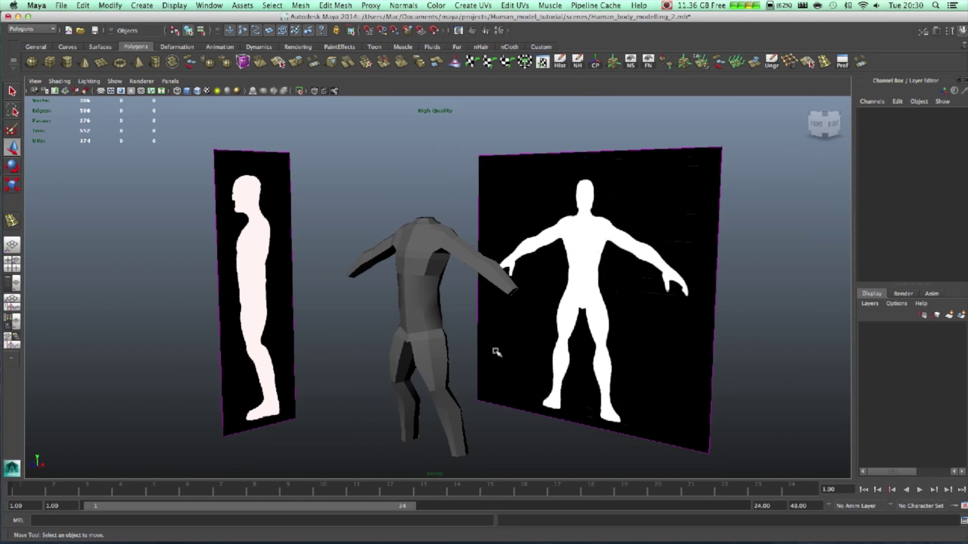
pyautogui.keyDown('alt'); pyautogui.moveTo(495, 353); pyautogui.dragTo(446, 361); pyautogui.keyUp('alt')
pyautogui.click(445, 332)
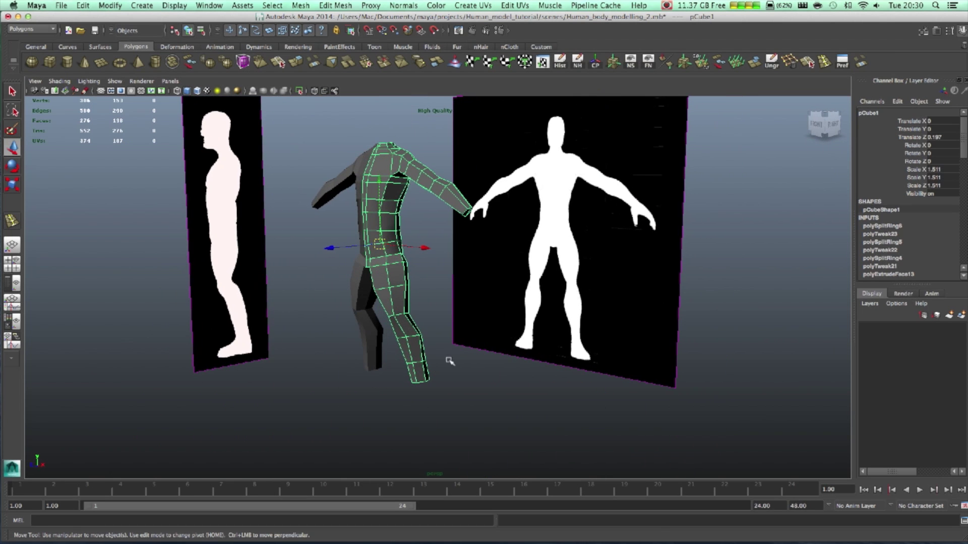
pyautogui.keyDown('alt'); pyautogui.moveTo(445, 241); pyautogui.dragTo(489, 370); pyautogui.keyUp('alt')
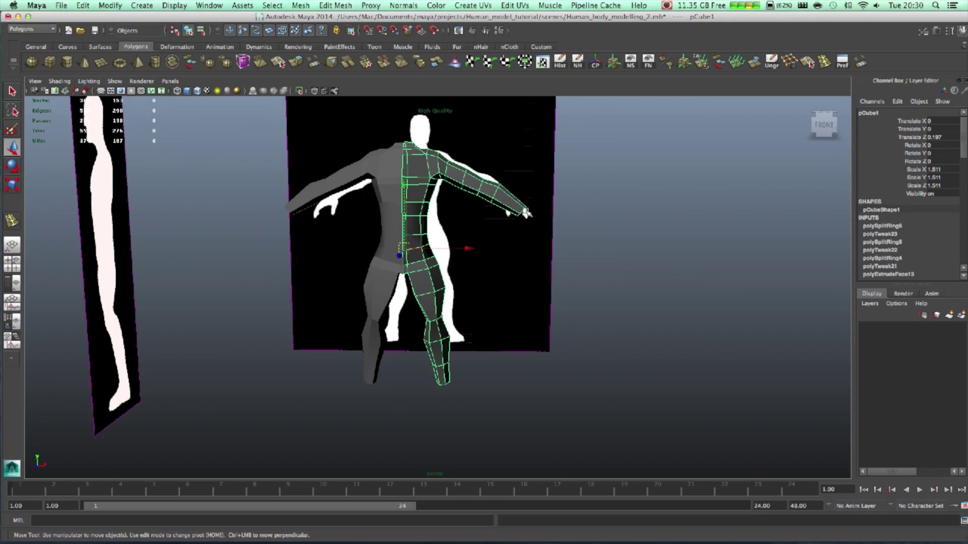